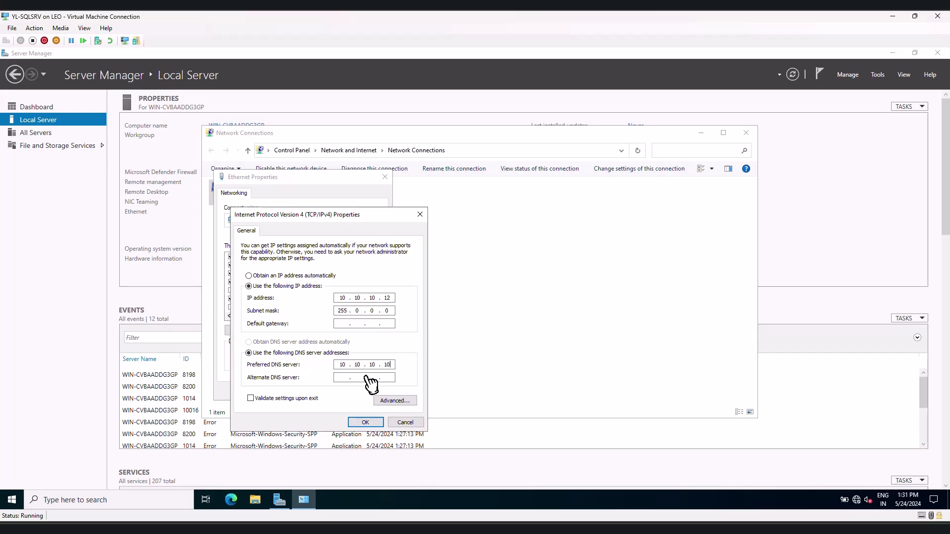
Confirm static IPv4 10.10.10.12, mask 255.0.0.0, DNS 10.10.10.10 and close the adapter properties
left_click(364, 423)
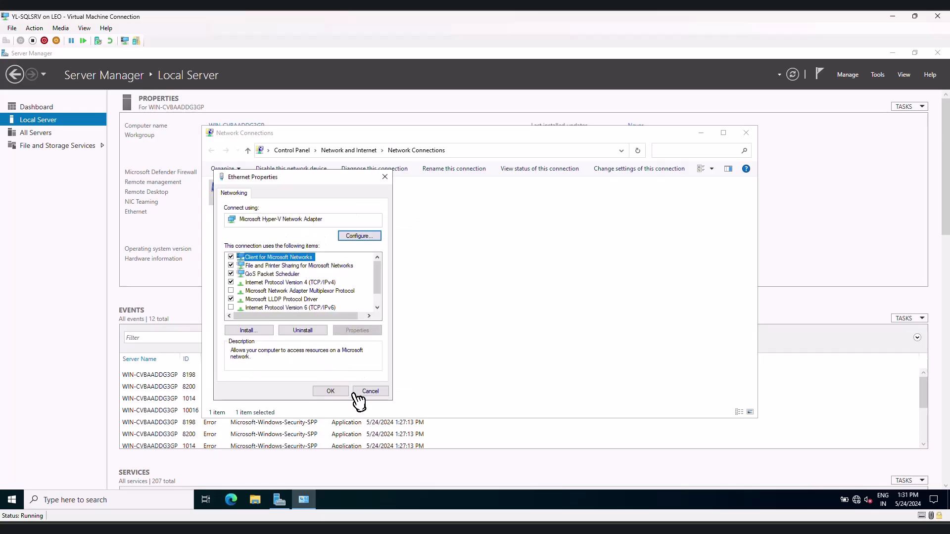
left_click(342, 391)
Close Network Connections, then enter computer name SQLSRV and domain lab.com
left_click(742, 133)
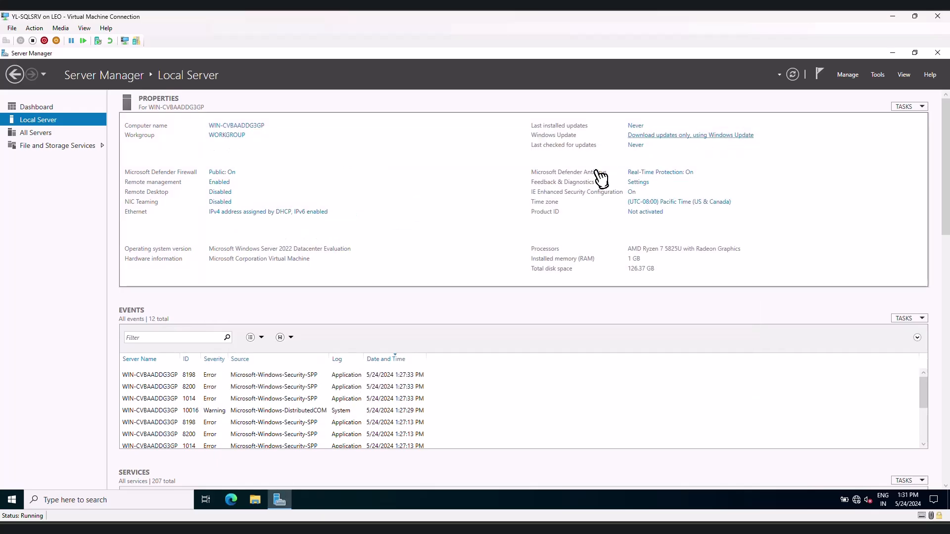
left_click(250, 127)
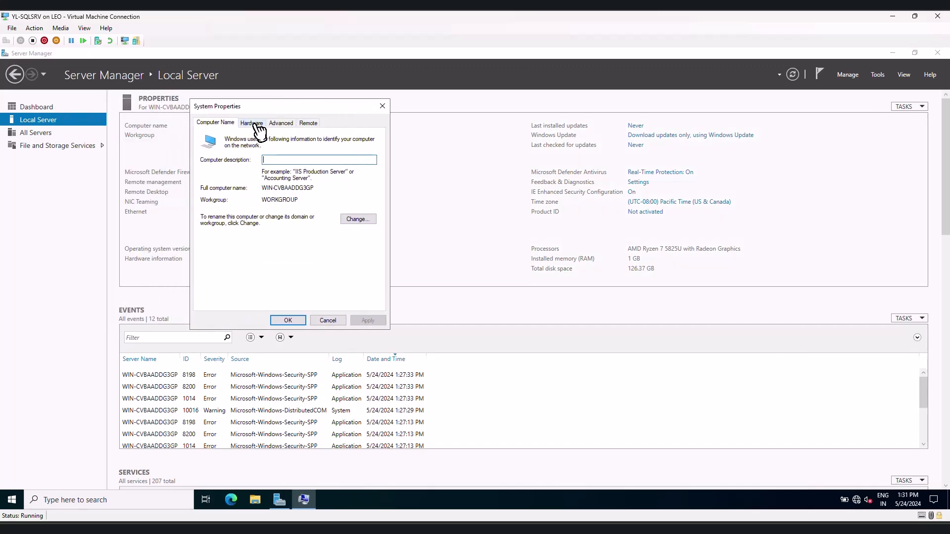
left_click(355, 219)
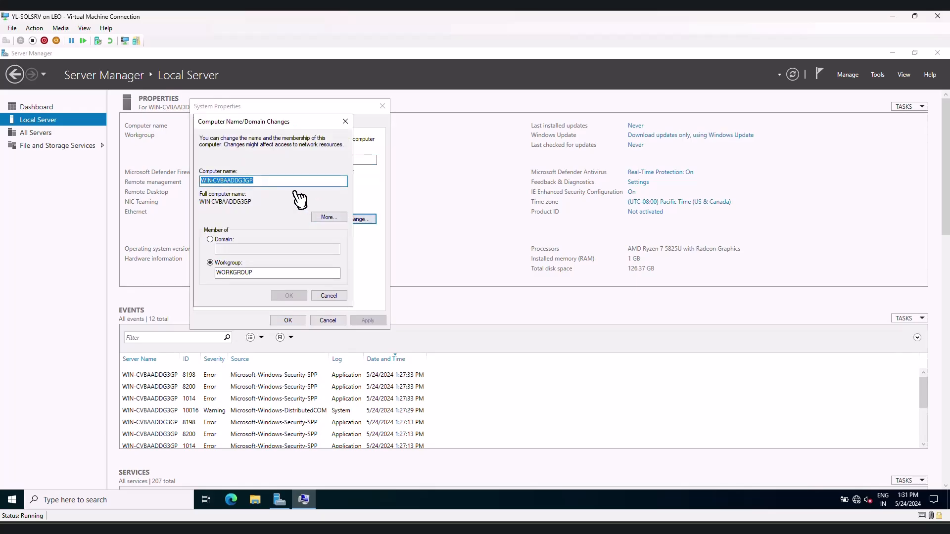
type("SQLSRV")
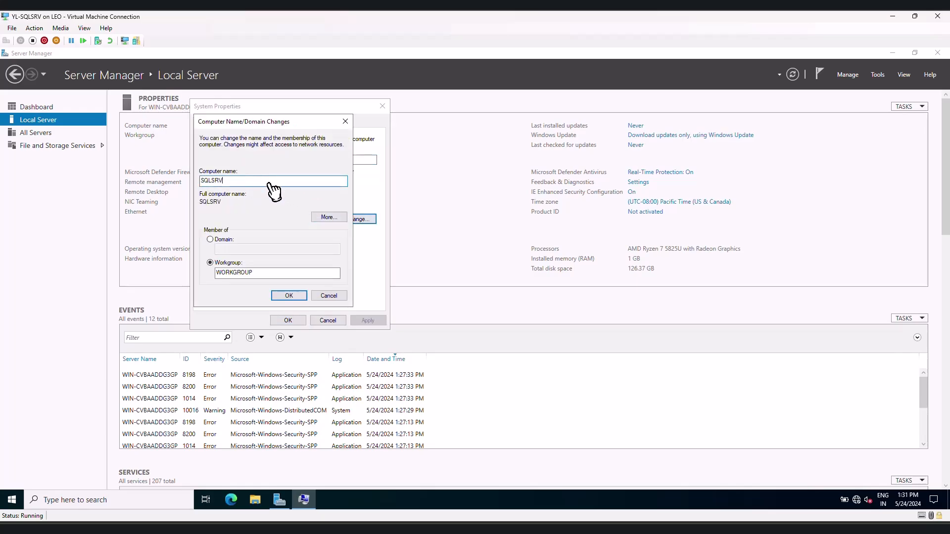
left_click(209, 240)
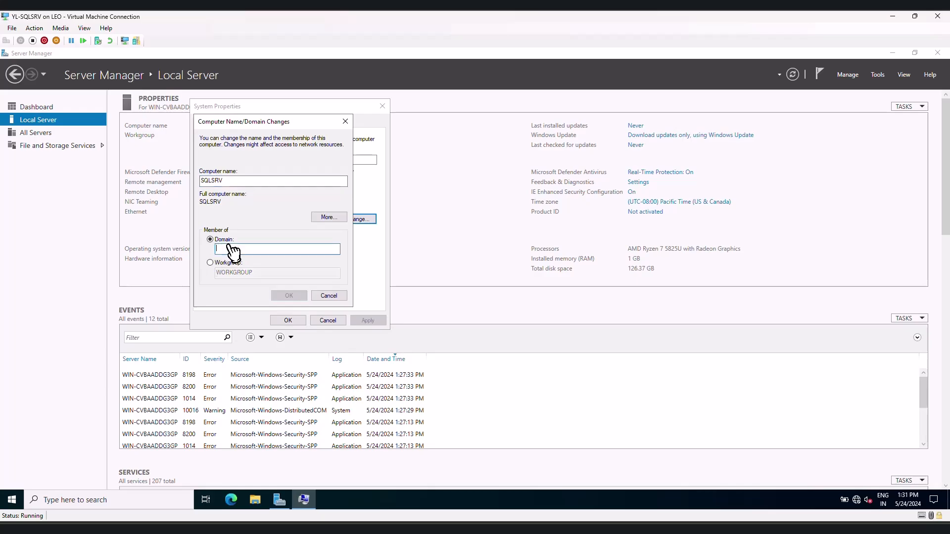
type("lab.com")
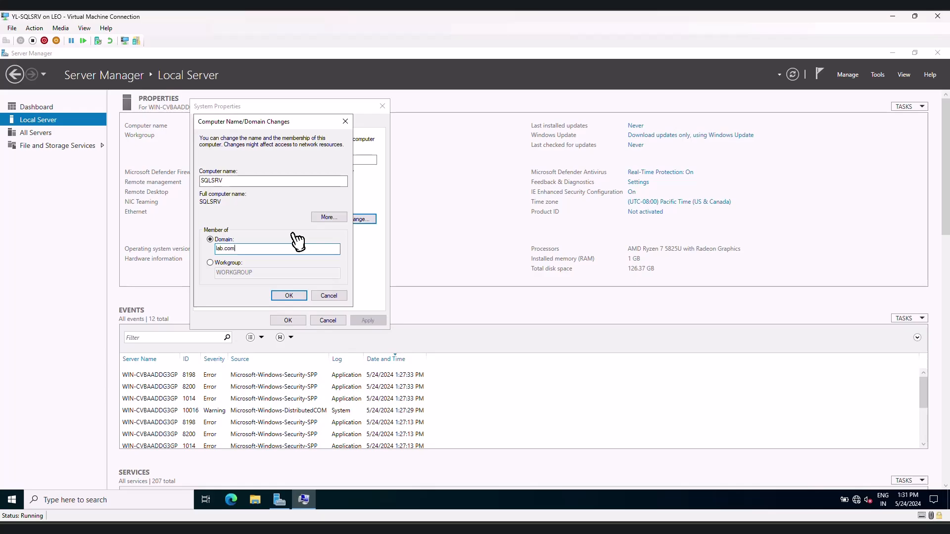
left_click(289, 295)
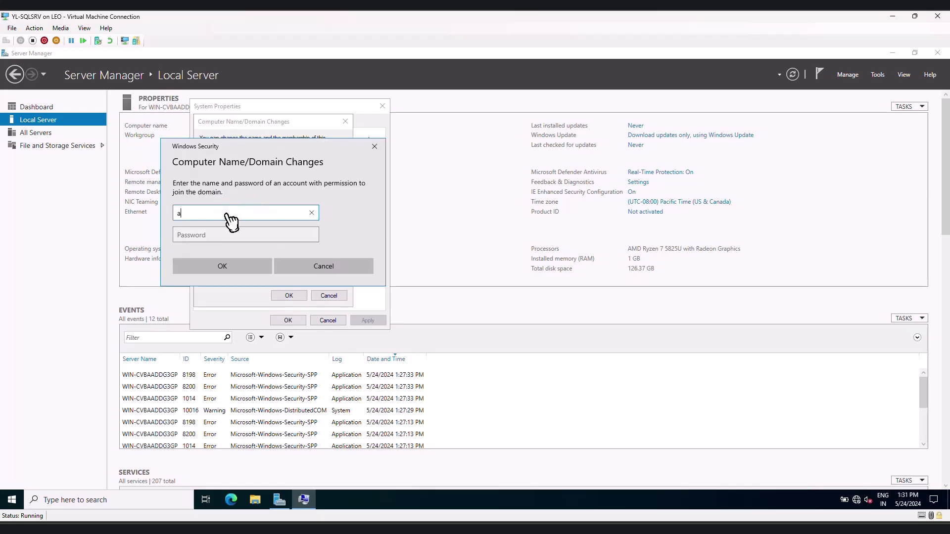
Authenticate with the domain administrator account, then accept the lab.com welcome and the name changes
type("administrator")
key("Tab")
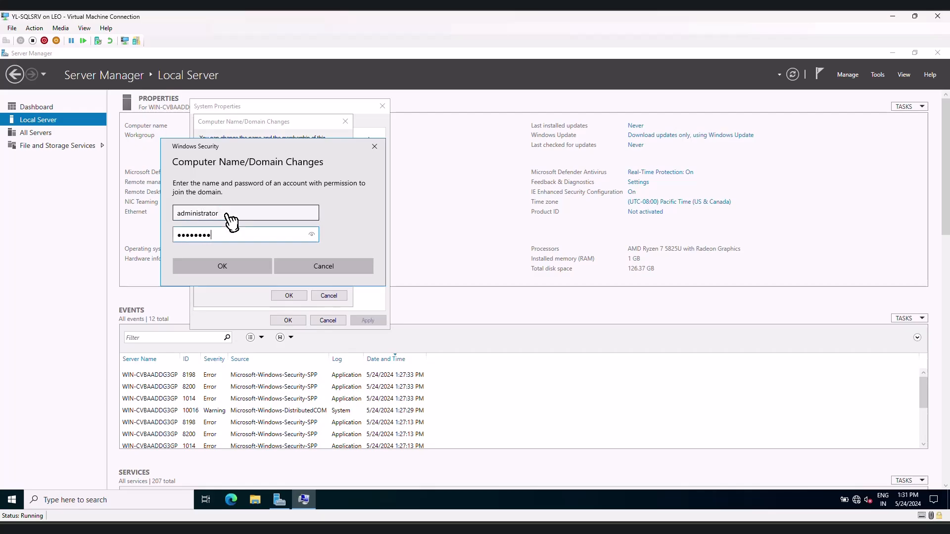
key("Return")
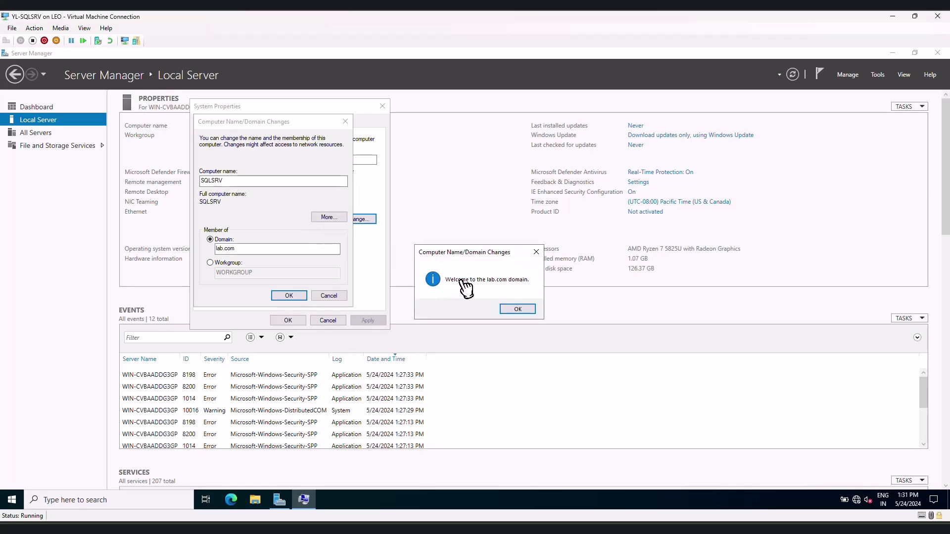
left_click(518, 311)
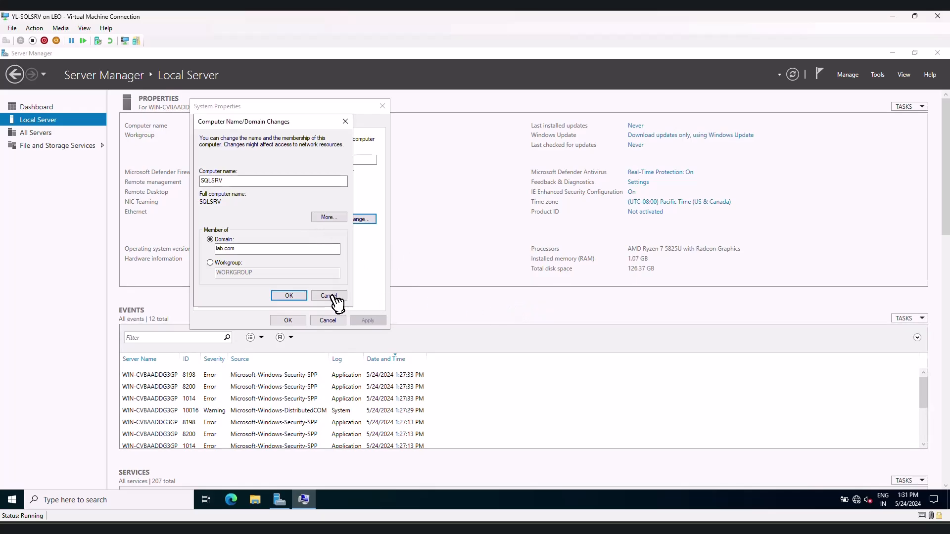
left_click(297, 296)
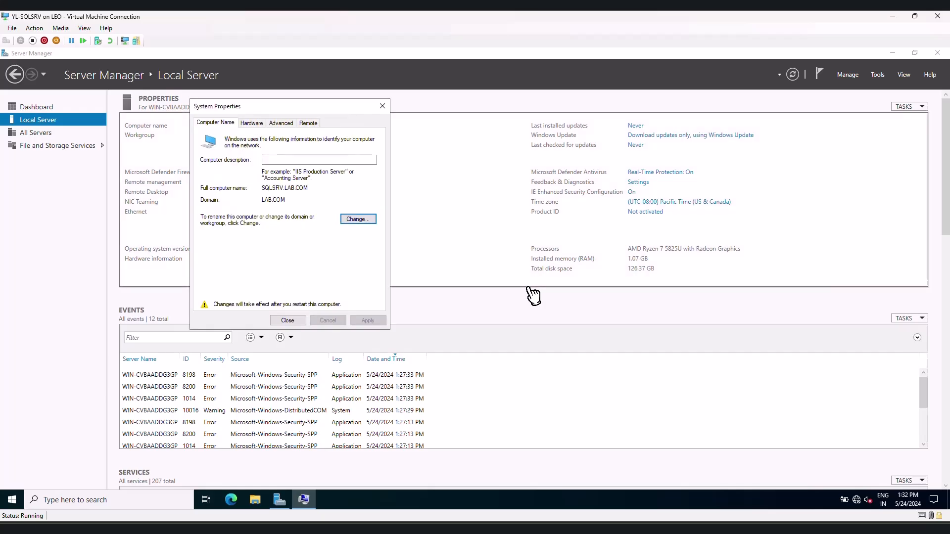
left_click(290, 321)
Restart SQLSRV, then launch Active Directory Users and Computers from Tools on ADSRV
left_click(483, 285)
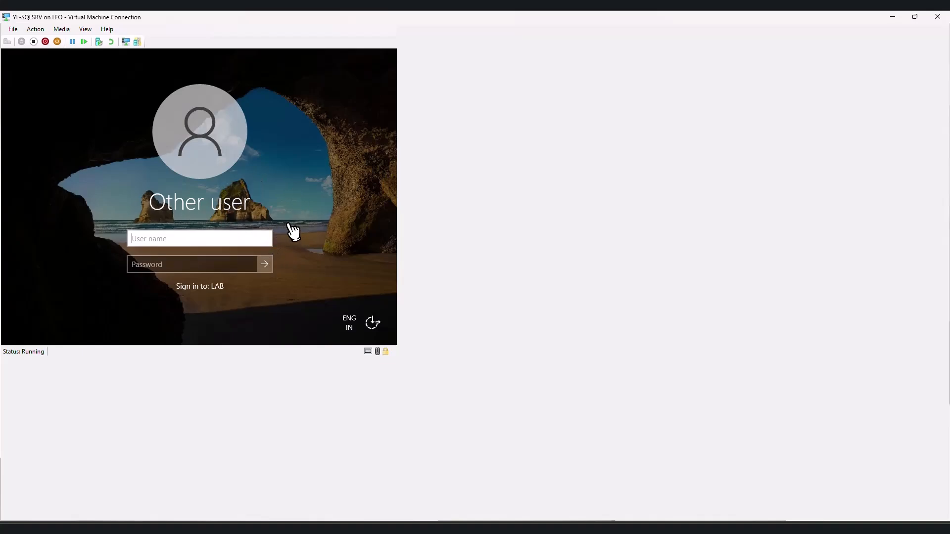
left_click(556, 441)
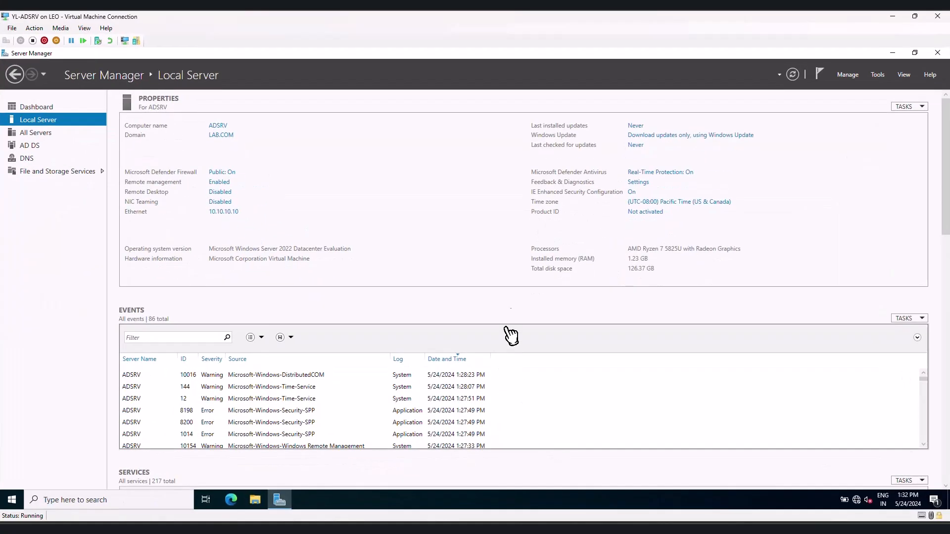
left_click(878, 75)
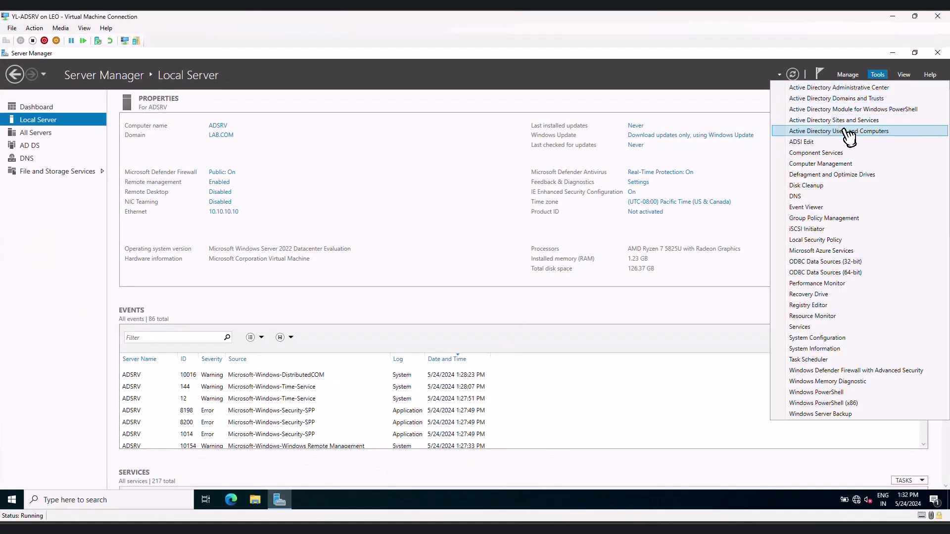
left_click(849, 134)
left_click(893, 52)
Start a new user in LAB.COM/Users named LAB Admin with logon name labadmin
left_click(310, 166)
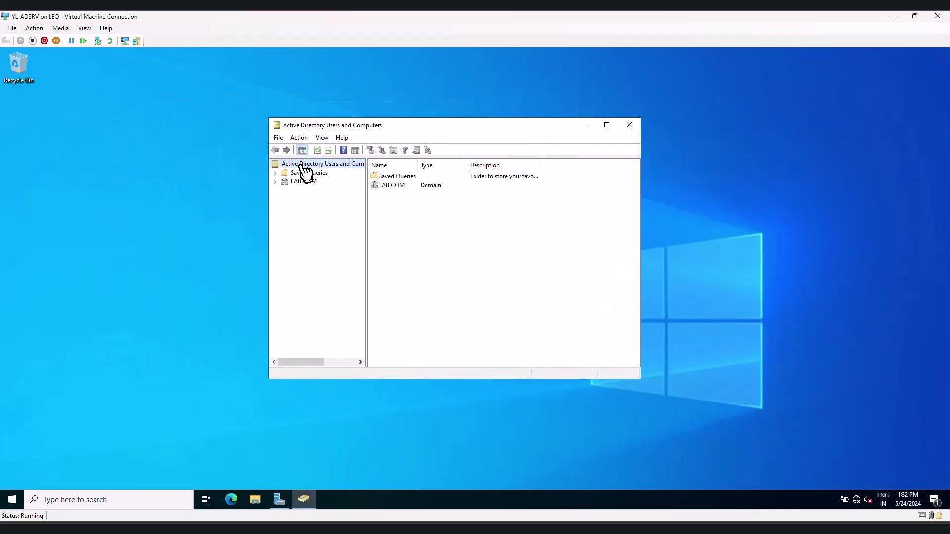
left_click(275, 181)
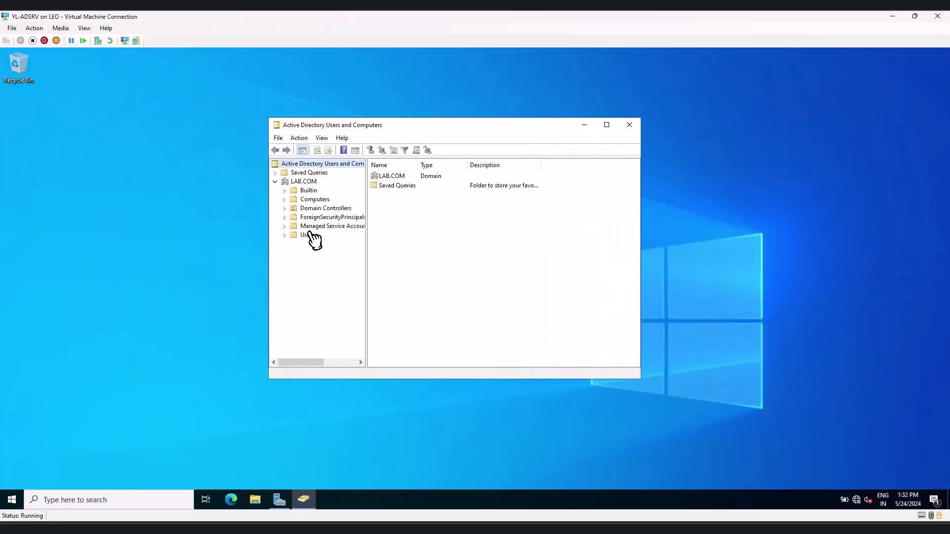
left_click(308, 235)
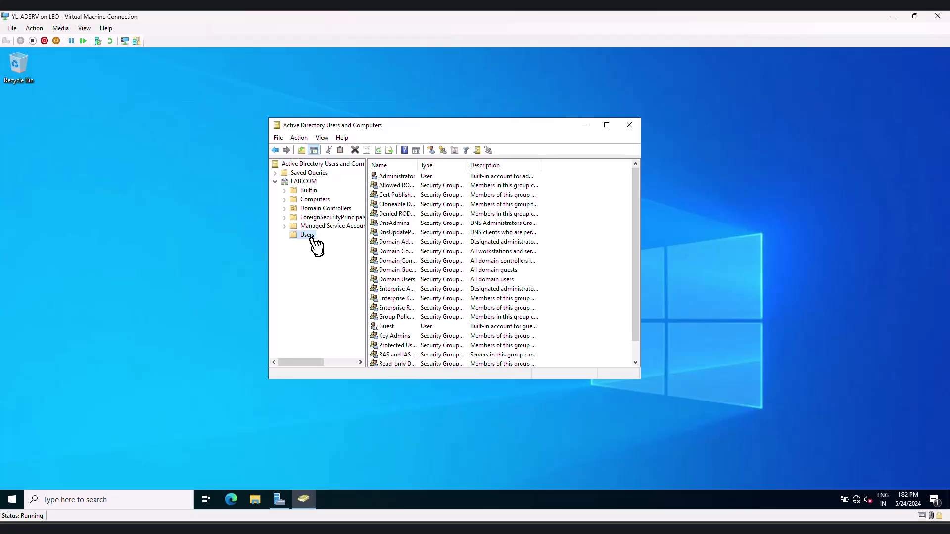
right_click(310, 236)
mouse_move(358, 268)
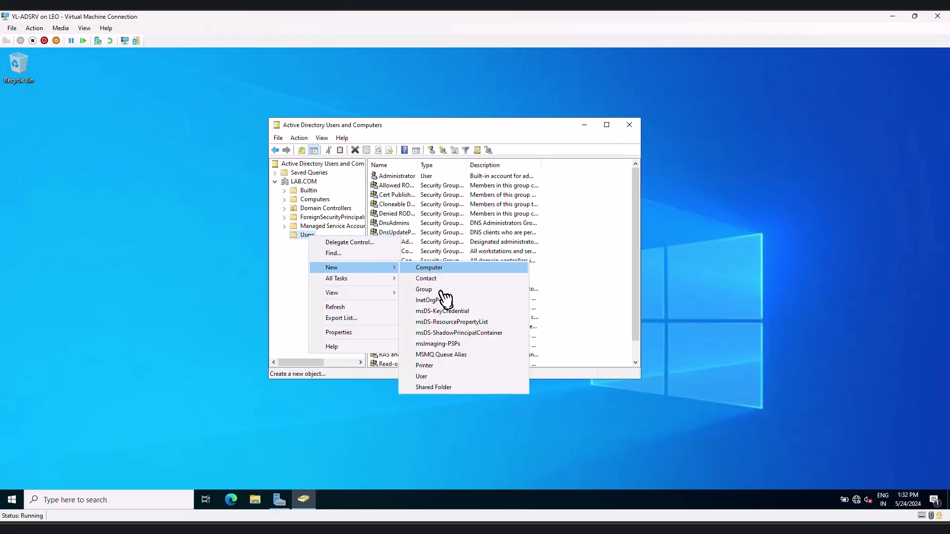
left_click(438, 379)
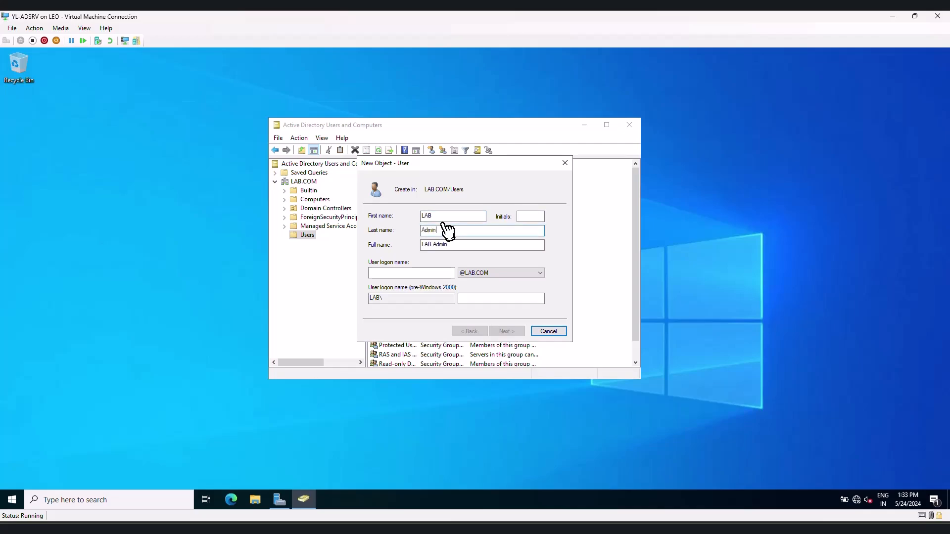
key("Tab")
type("la")
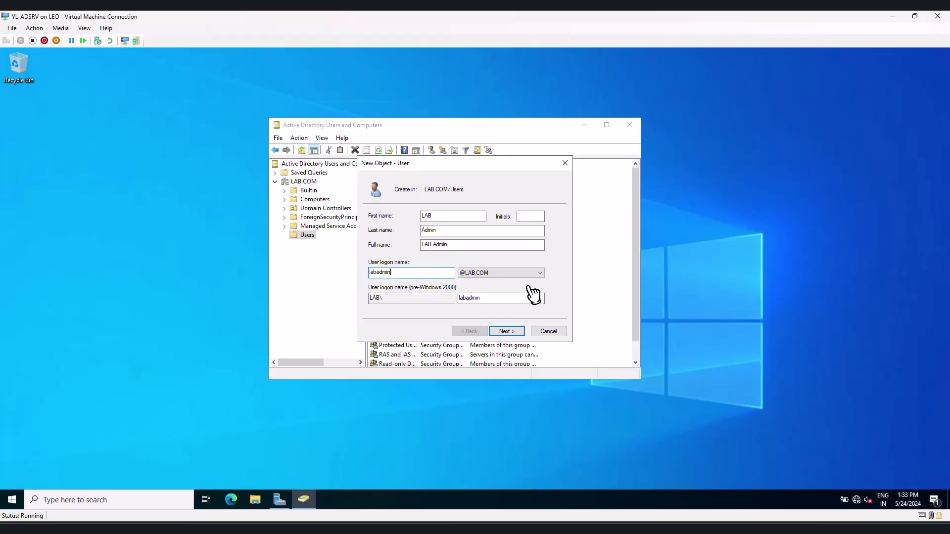
Give LAB Admin a password that never expires and needs no change at logon, then finish
left_click(507, 331)
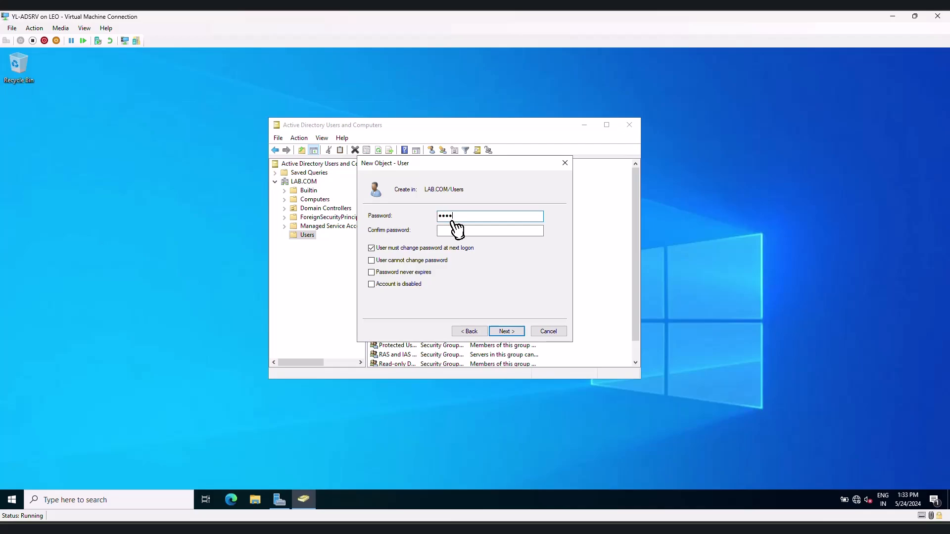
type("@ss")
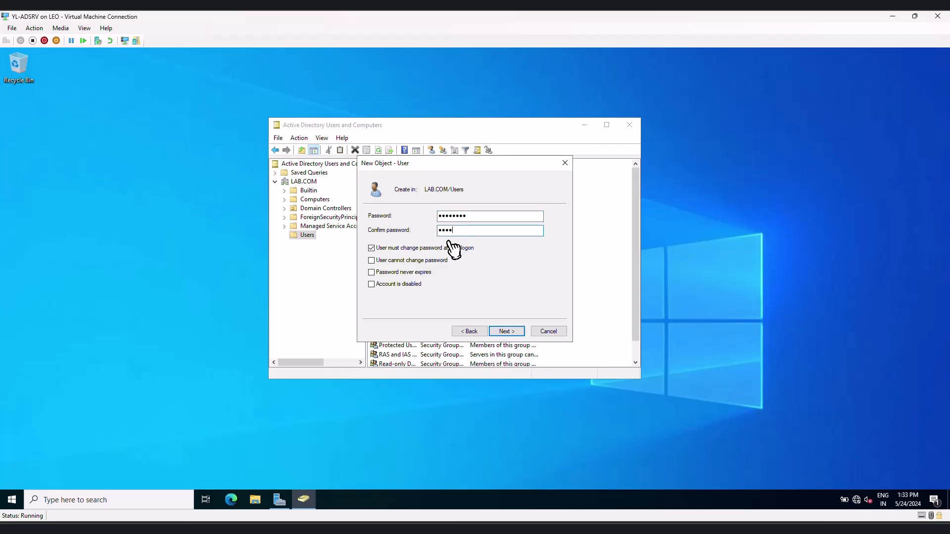
type("w0rd")
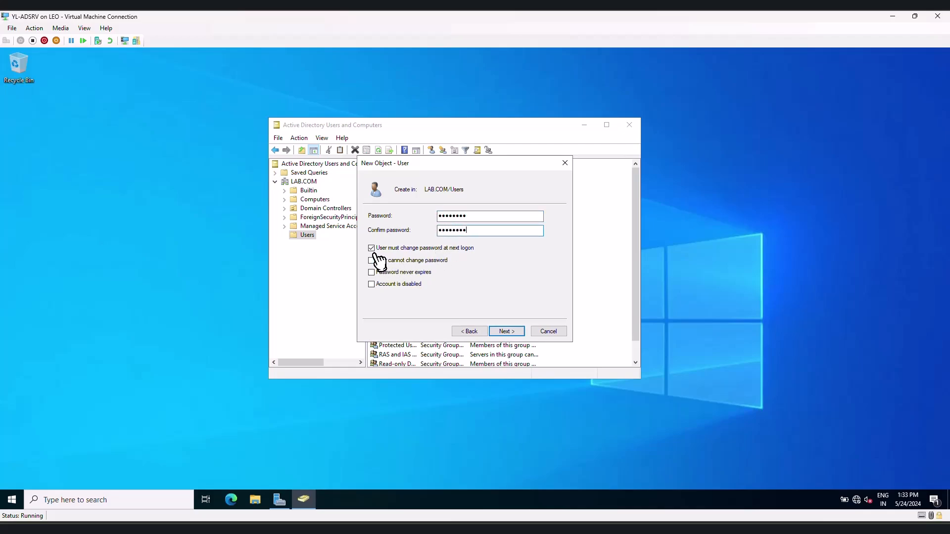
left_click(372, 249)
left_click(386, 272)
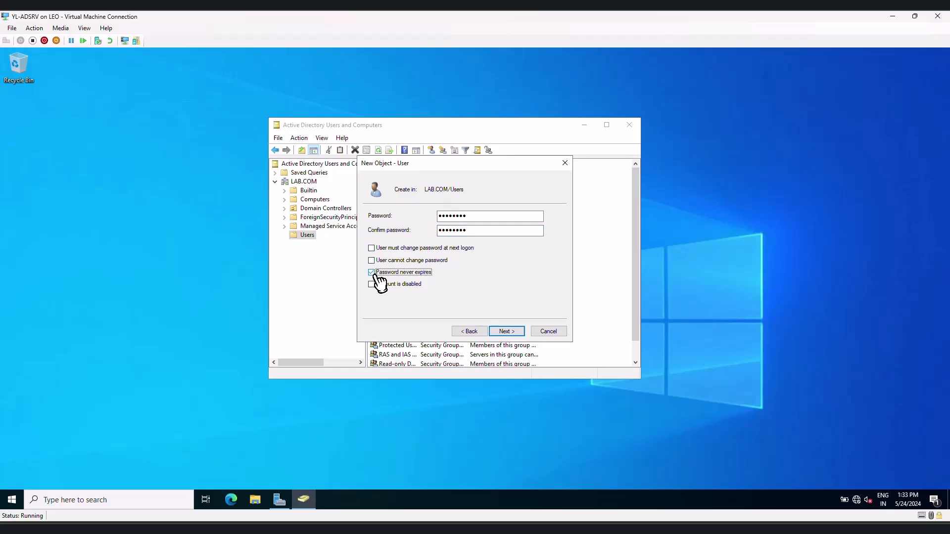
left_click(518, 331)
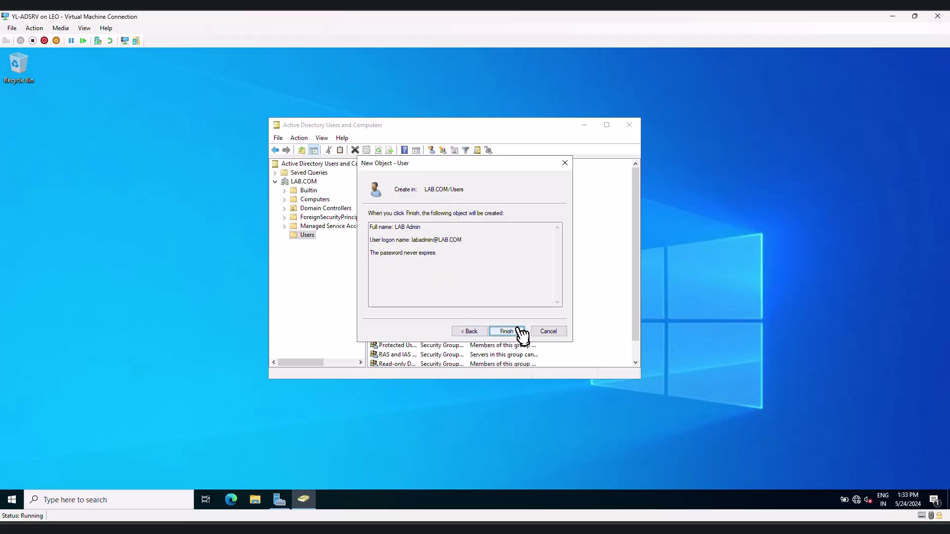
left_click(522, 335)
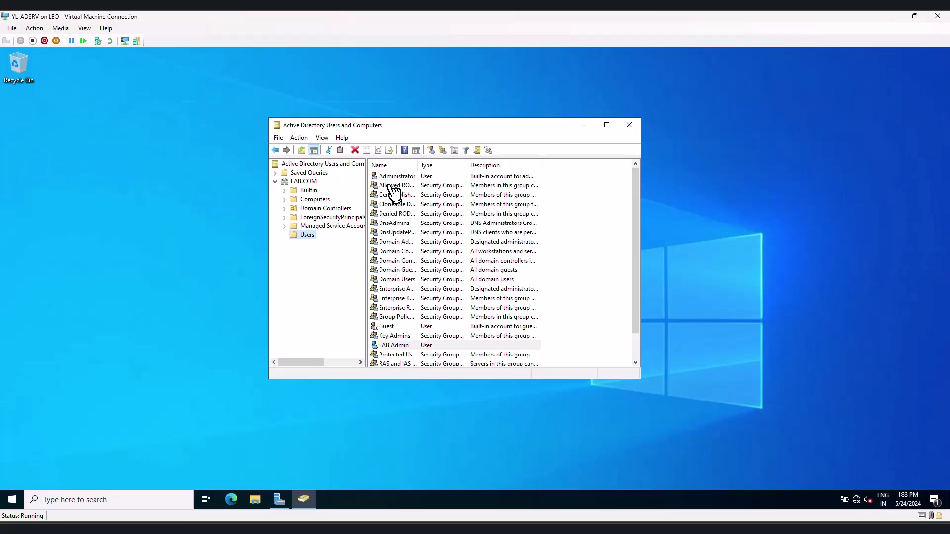
Open LAB Admin and Administrator properties side by side and review Administrator's group memberships
right_click(396, 345)
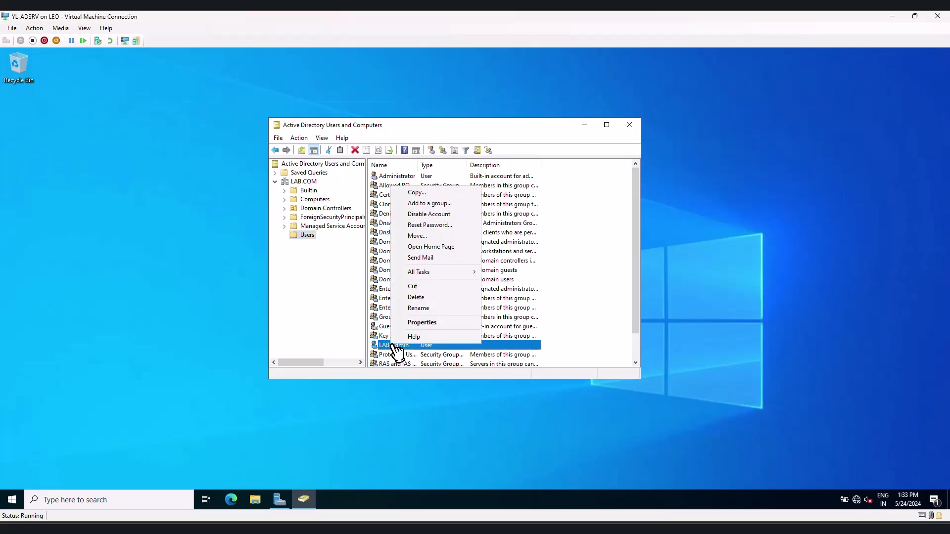
left_click(436, 322)
left_click_drag(438, 124, 546, 124)
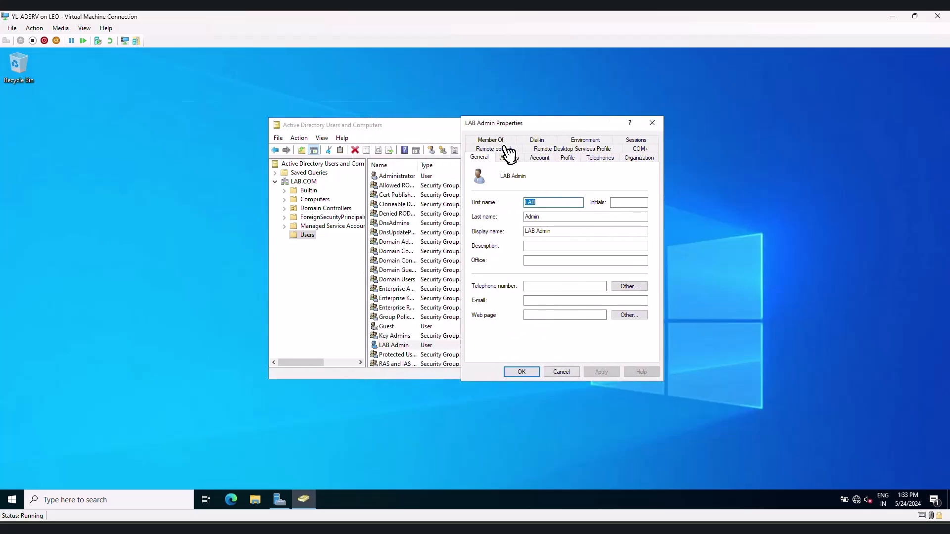
left_click(381, 177)
right_click(390, 176)
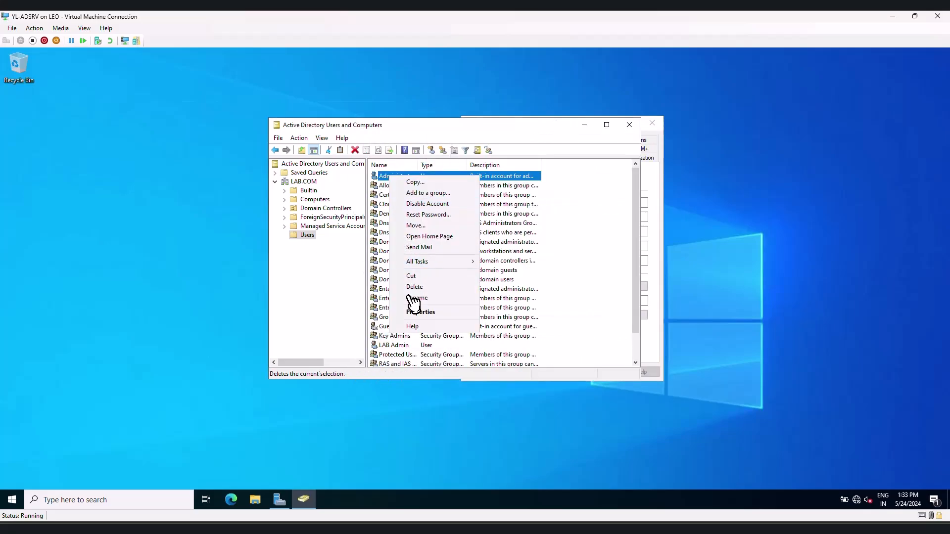
left_click(415, 312)
left_click_drag(416, 125, 335, 131)
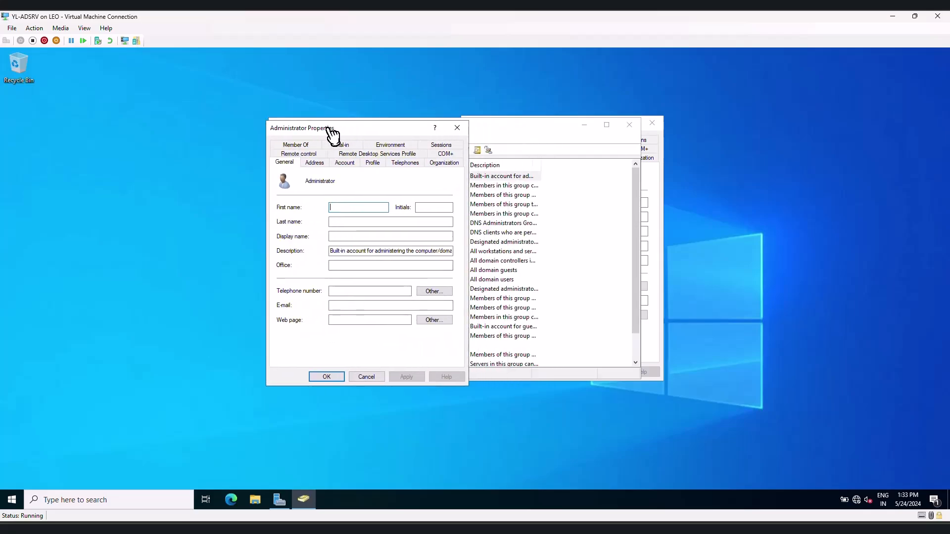
left_click(659, 212)
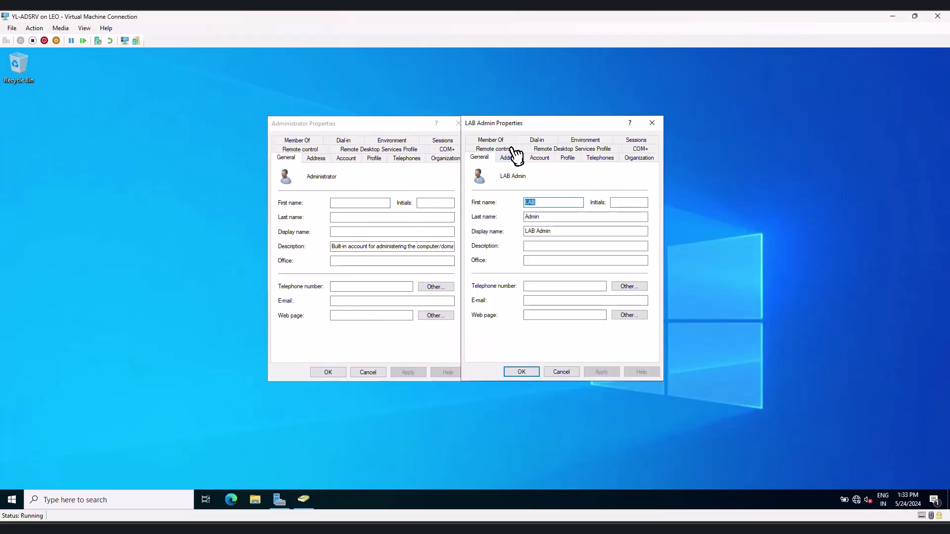
left_click(298, 141)
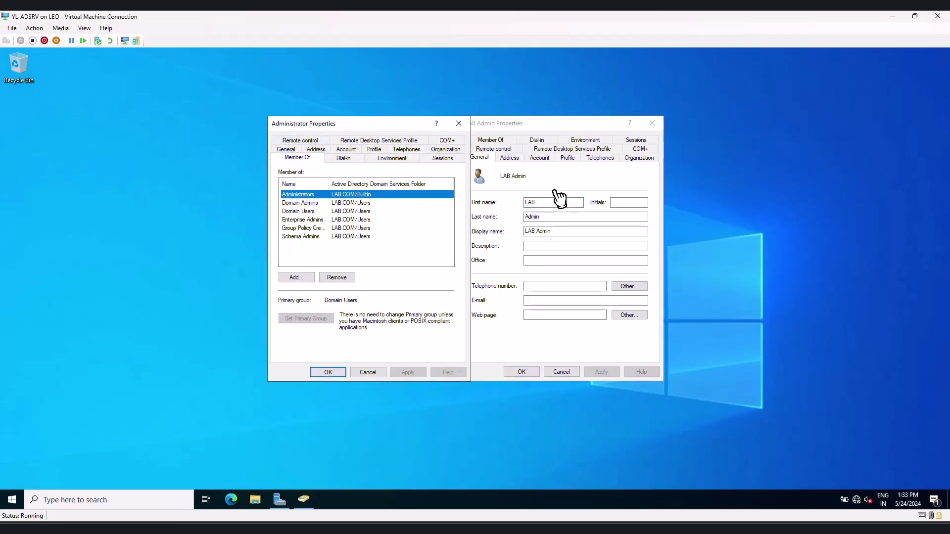
left_click_drag(319, 262, 309, 232)
left_click(324, 254)
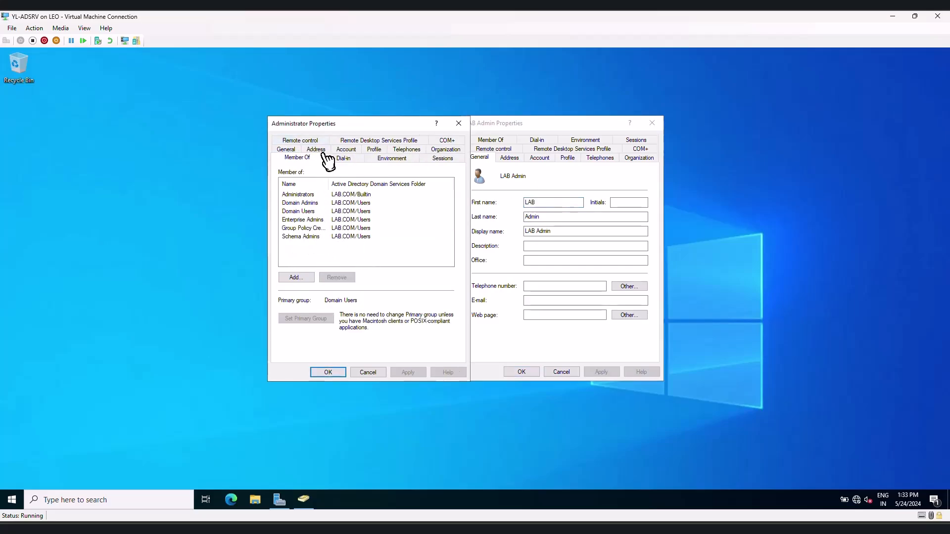
Add Domain Admins, Schema Admins, Enterprise Admins and other admin groups to LAB Admin, apply, close ADUC
left_click(499, 140)
mouse_move(509, 123)
left_mouse_down()
mouse_move(534, 127)
mouse_move(519, 122)
left_mouse_up()
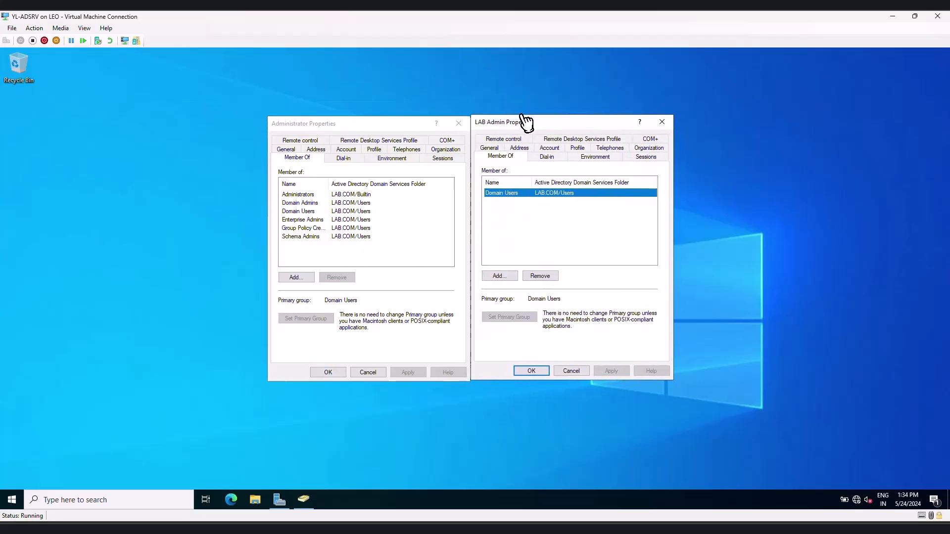
left_click(519, 244)
left_click(501, 276)
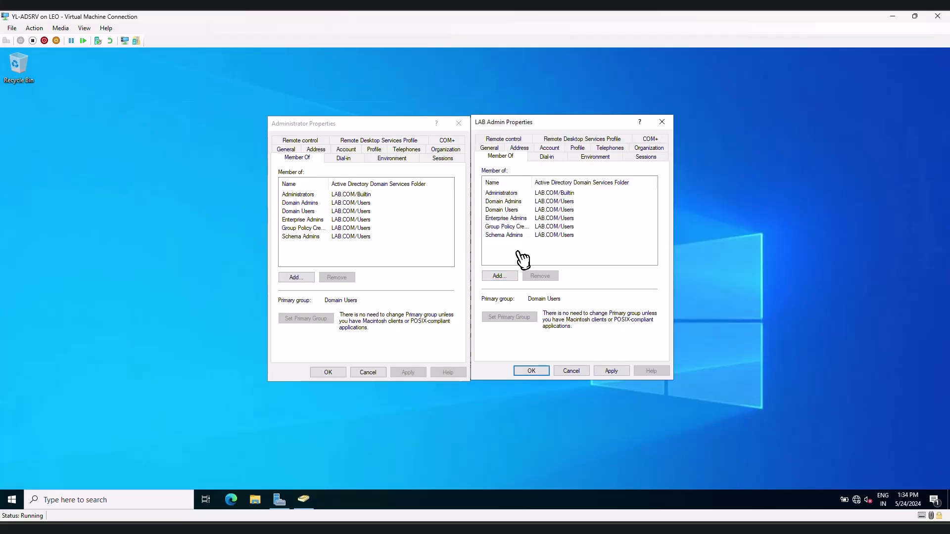
left_click_drag(501, 247, 501, 190)
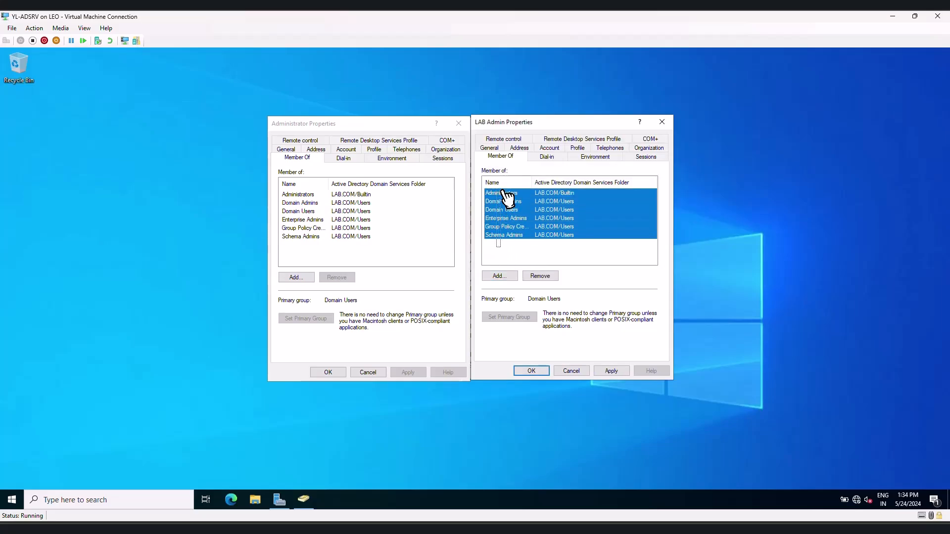
left_click(501, 243)
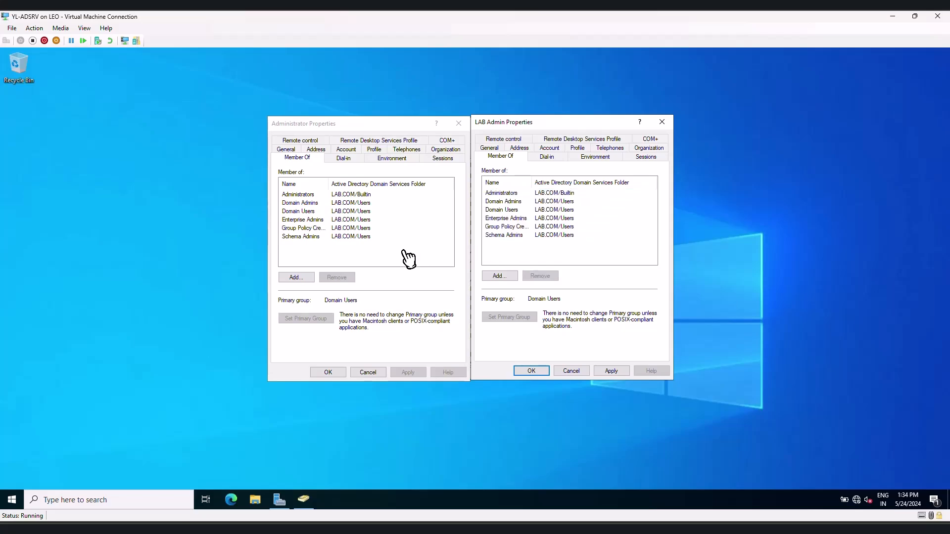
left_click(610, 376)
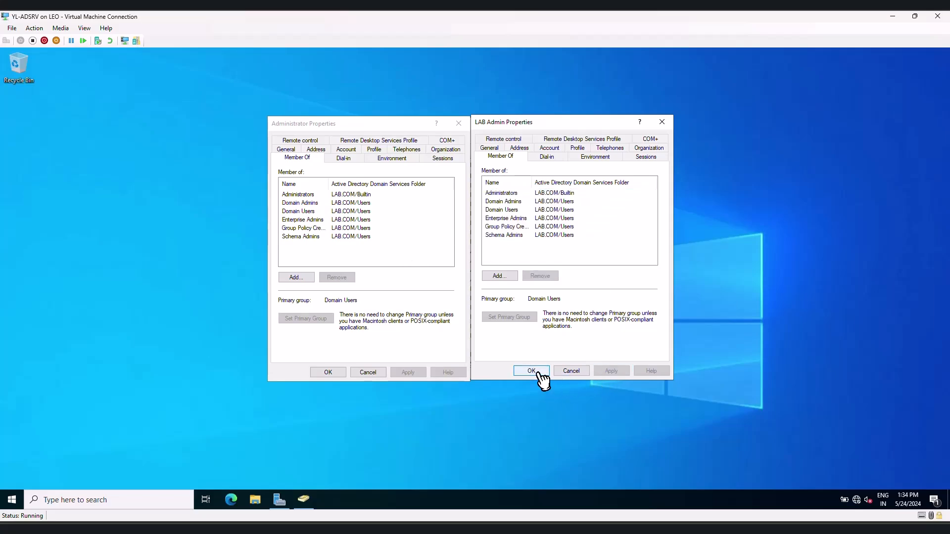
left_click(539, 374)
left_click(369, 374)
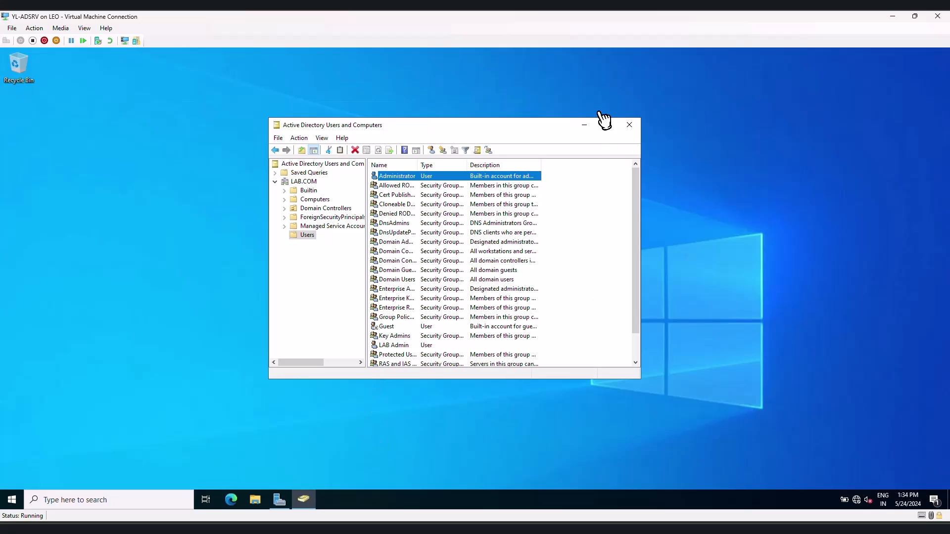
left_click(631, 126)
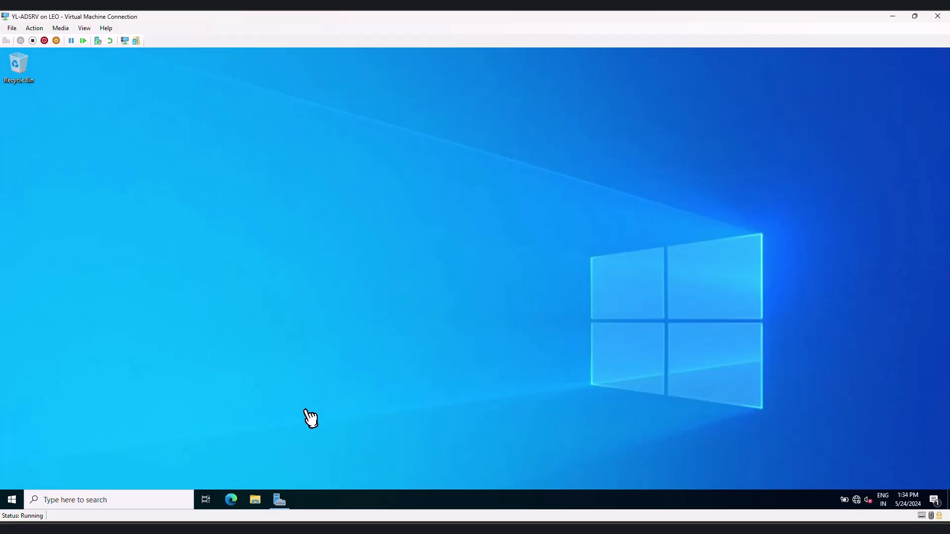
Launch Group Policy Management from the Server Manager Tools menu
left_click(283, 501)
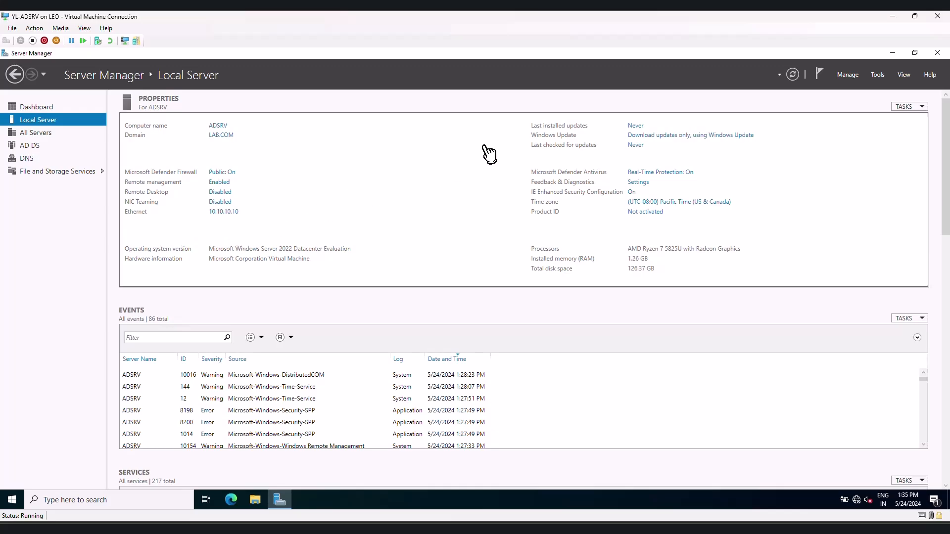
left_click(878, 75)
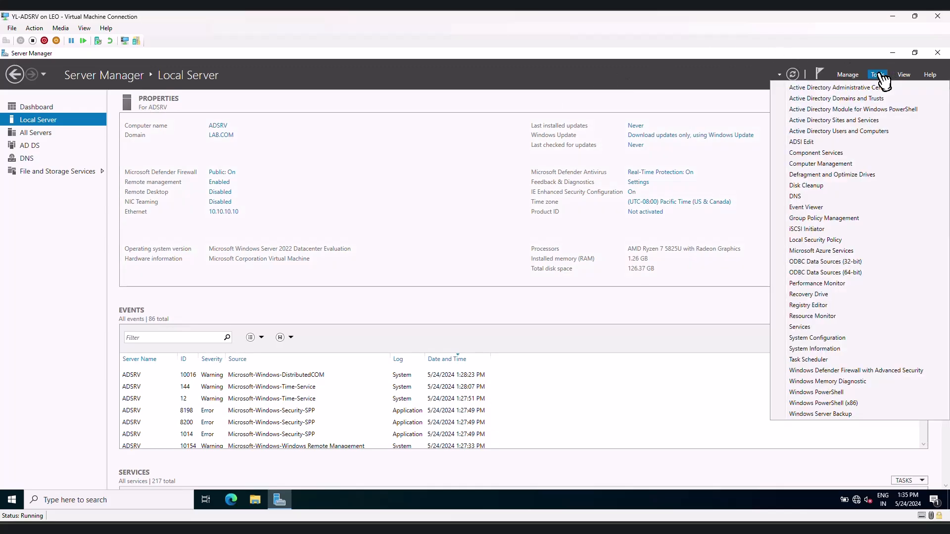
left_click(824, 218)
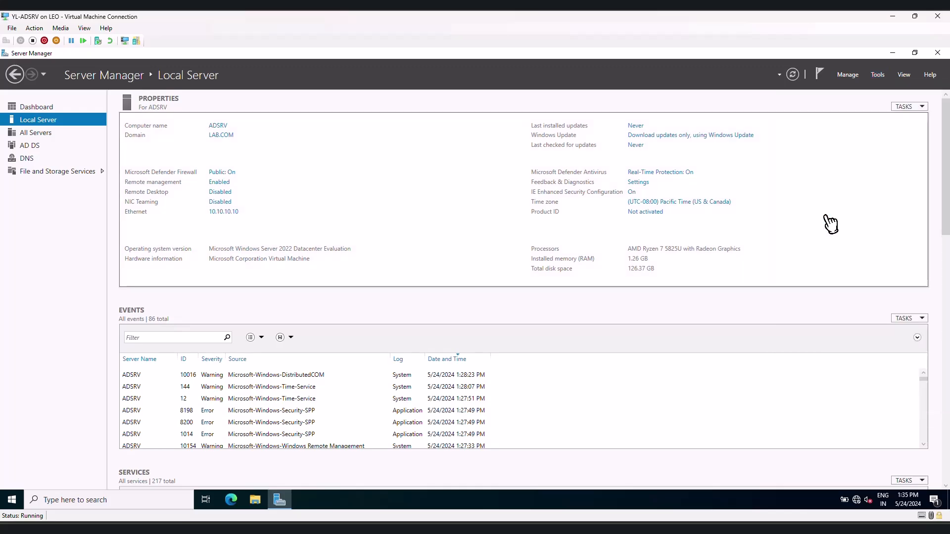
left_click(893, 53)
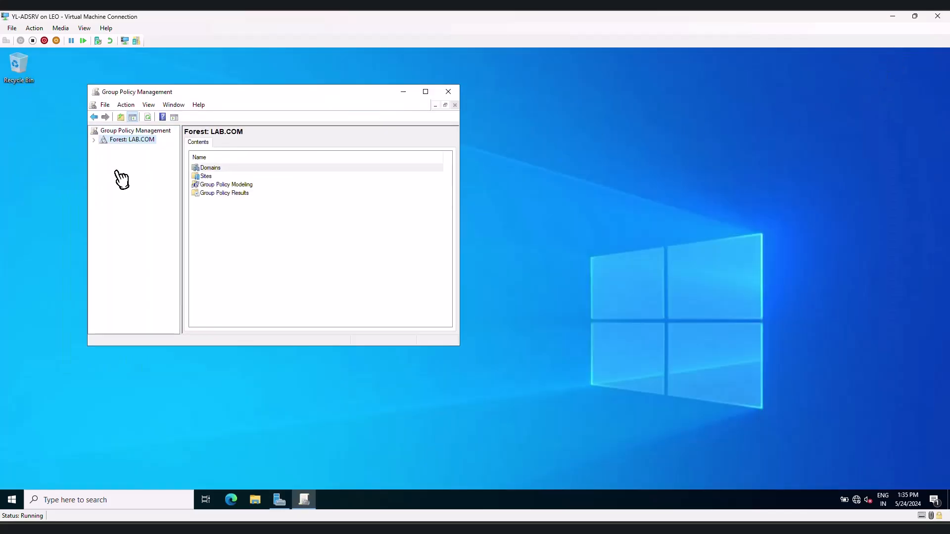
Create a GPO named TrunOffFirewall linked to the LAB.COM domain
left_click(94, 140)
left_click(103, 148)
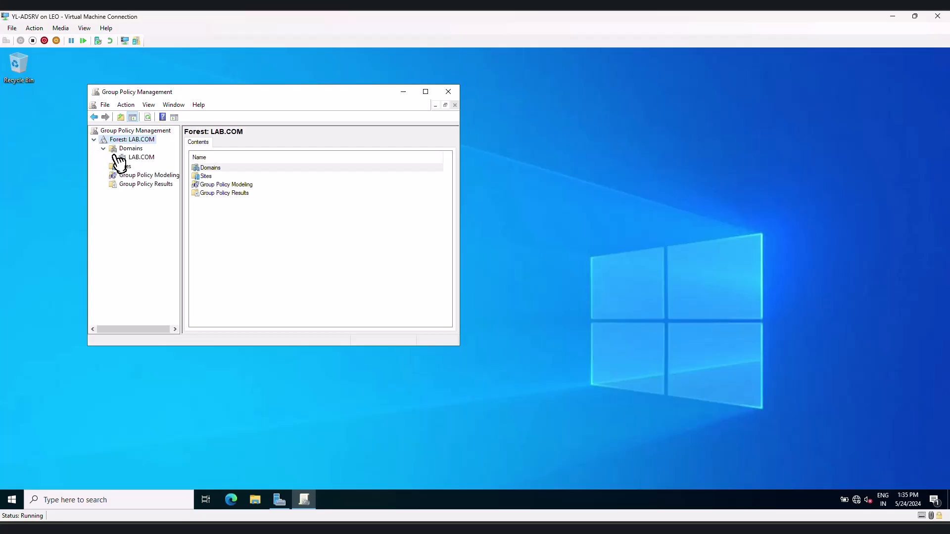
left_click(112, 157)
left_click(141, 157)
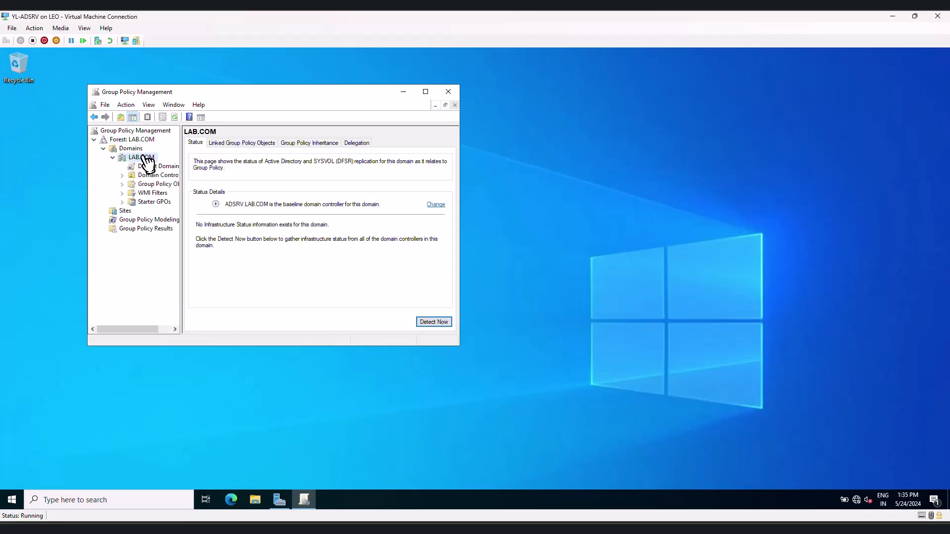
right_click(147, 163)
left_click(218, 164)
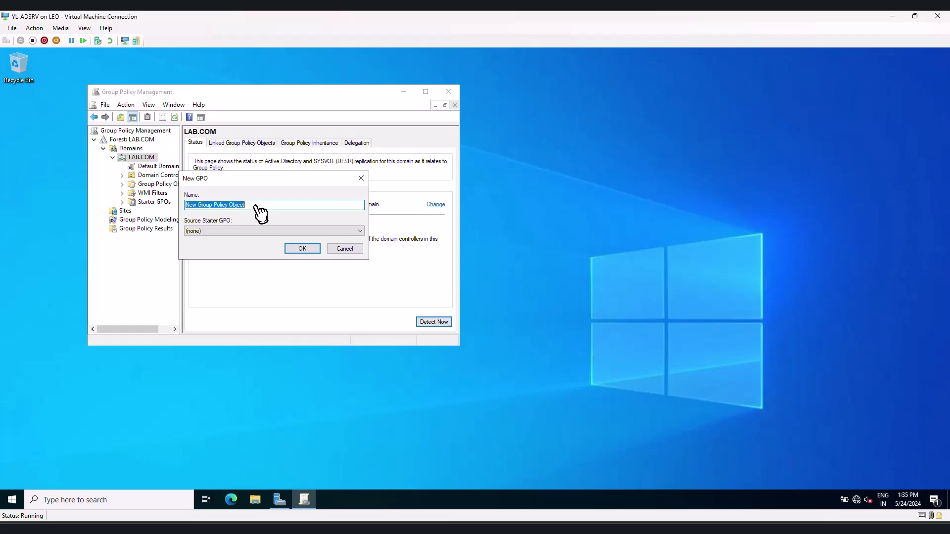
type("TrunOffFirewall")
left_click(302, 248)
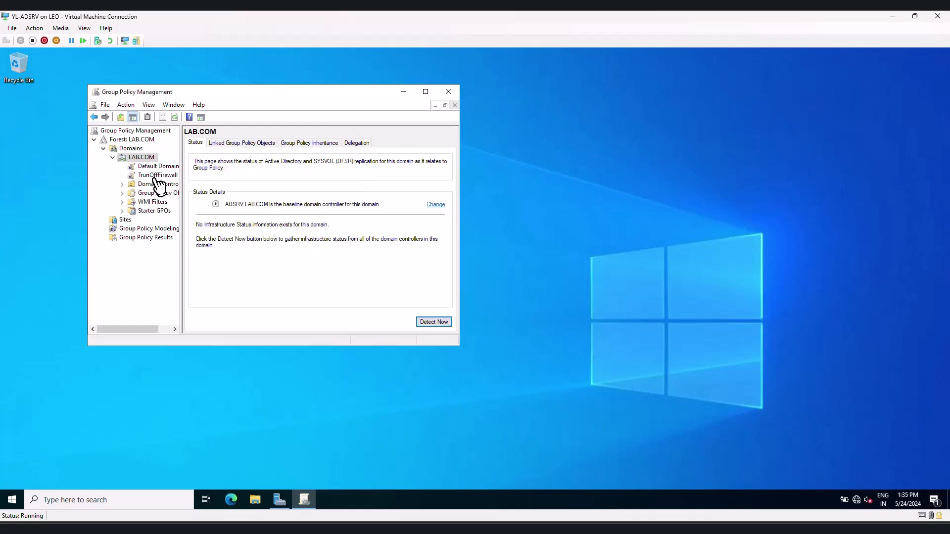
Edit TrunOffFirewall and browse to Network Connections > Windows Defender Firewall > Domain Profile
right_click(163, 176)
left_click(183, 181)
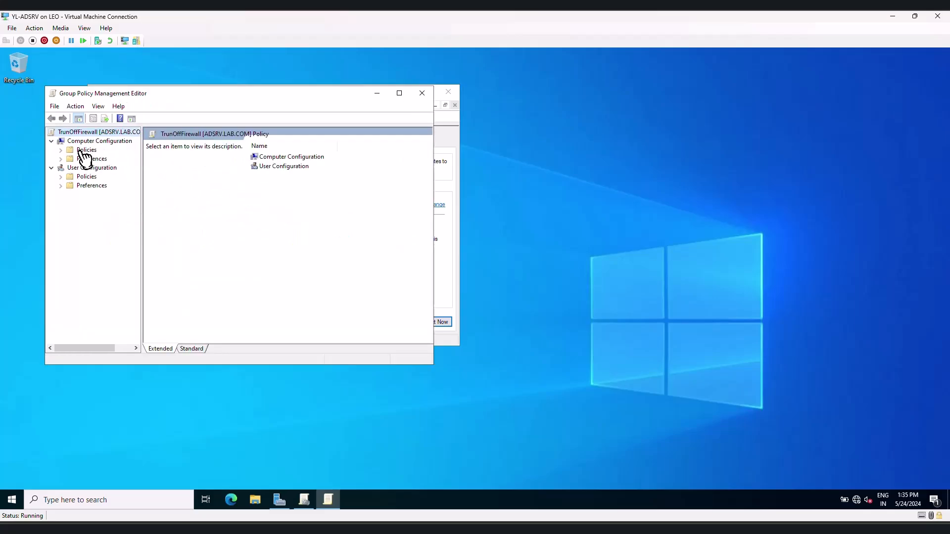
double_click(83, 151)
double_click(93, 177)
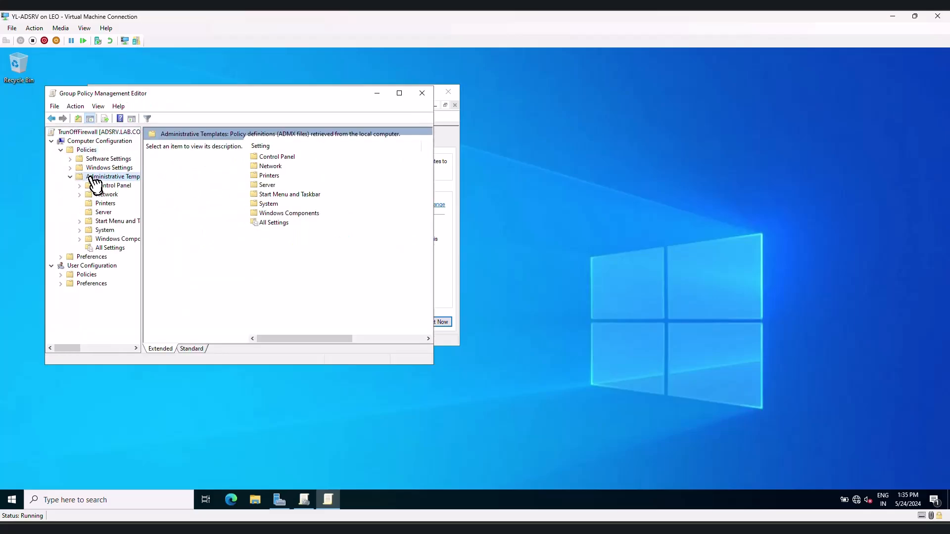
double_click(105, 195)
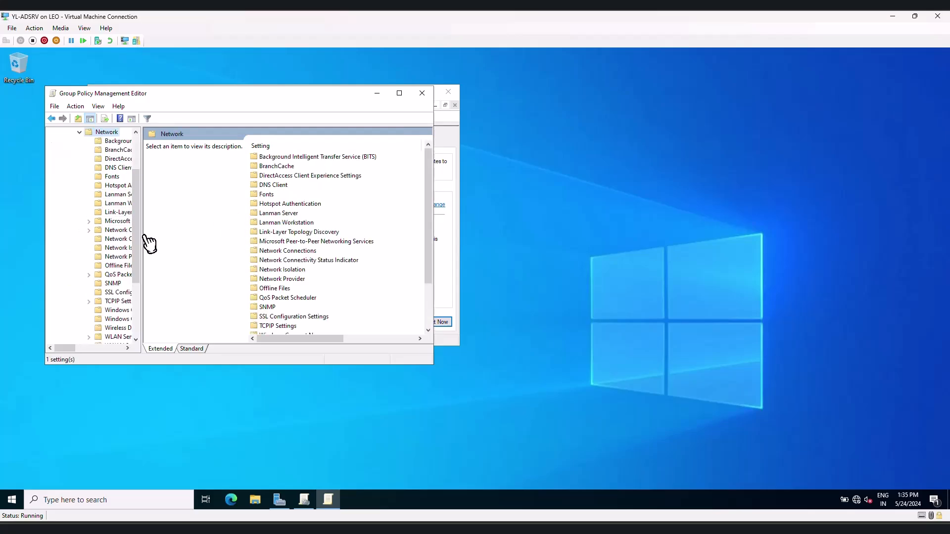
left_click_drag(142, 238, 190, 239)
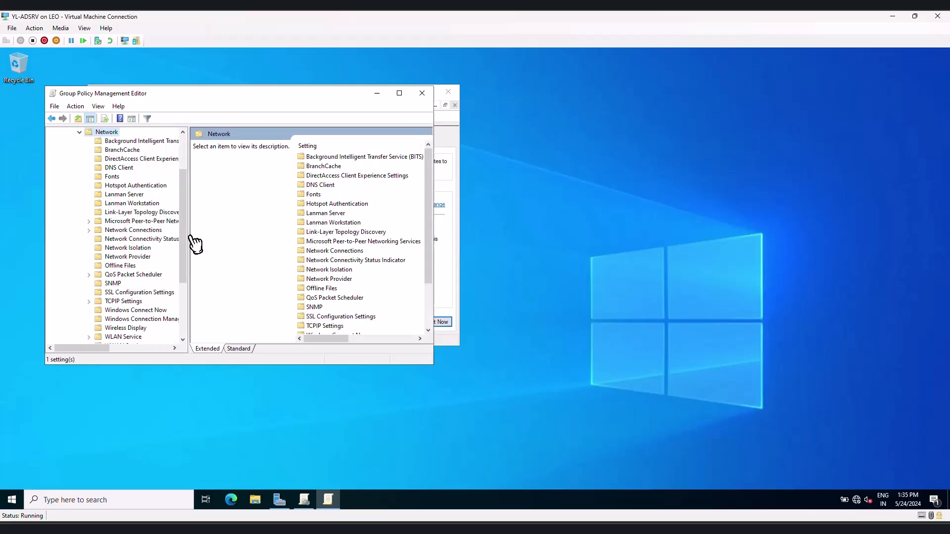
double_click(124, 230)
double_click(125, 240)
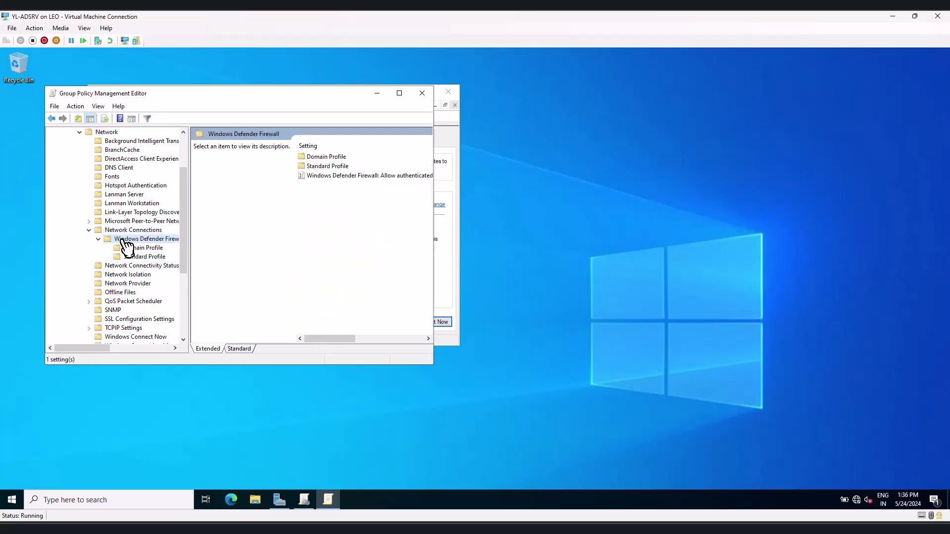
left_click(129, 248)
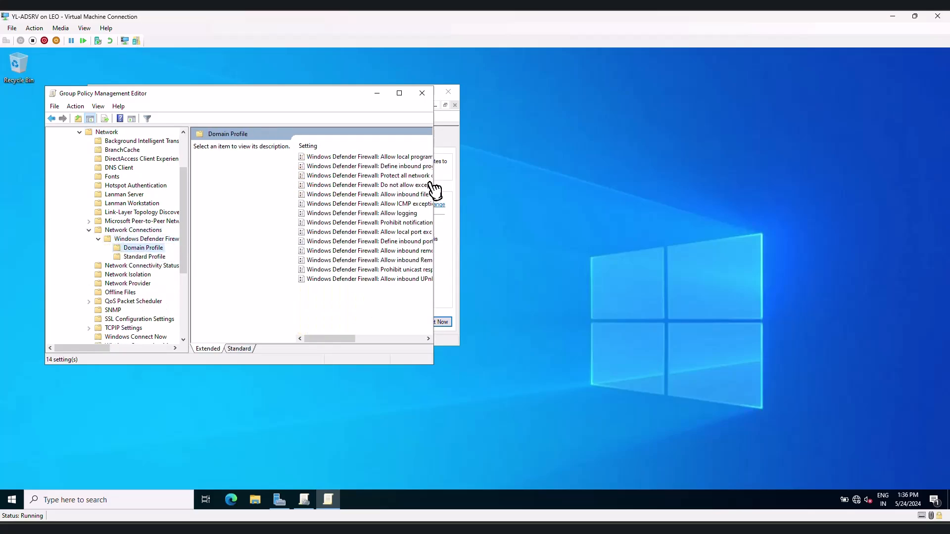
left_click_drag(437, 188, 713, 191)
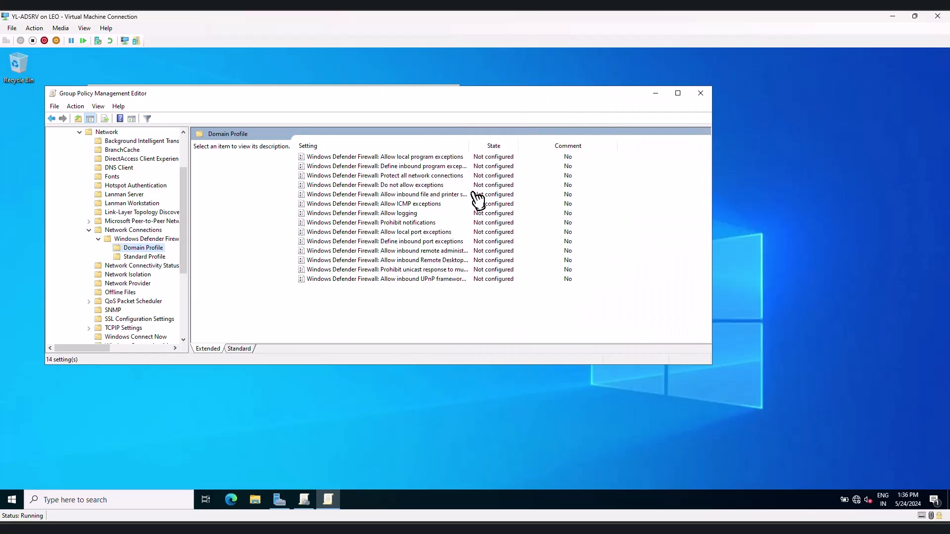
Disable 'Protect all network connections' in both the Domain and Standard Profiles
left_click(404, 176)
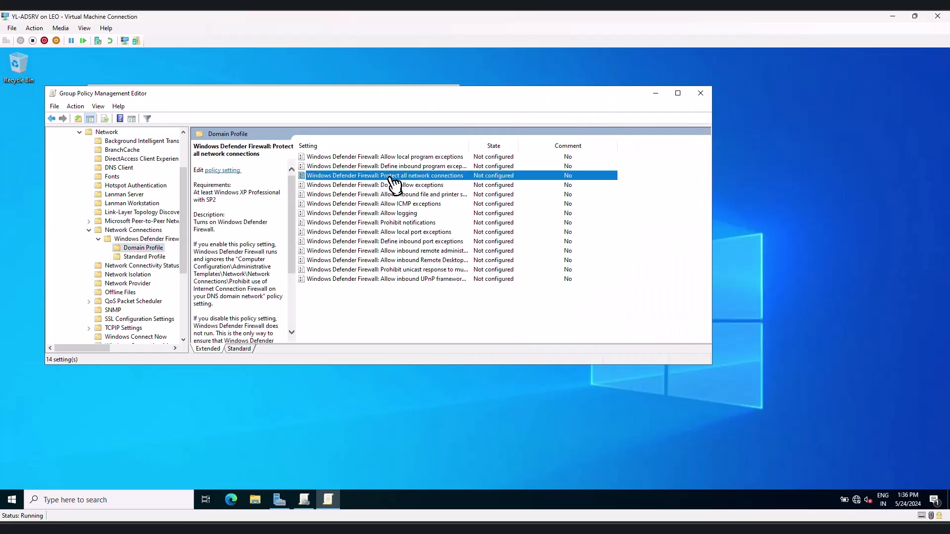
double_click(411, 177)
left_click(79, 189)
left_click(304, 414)
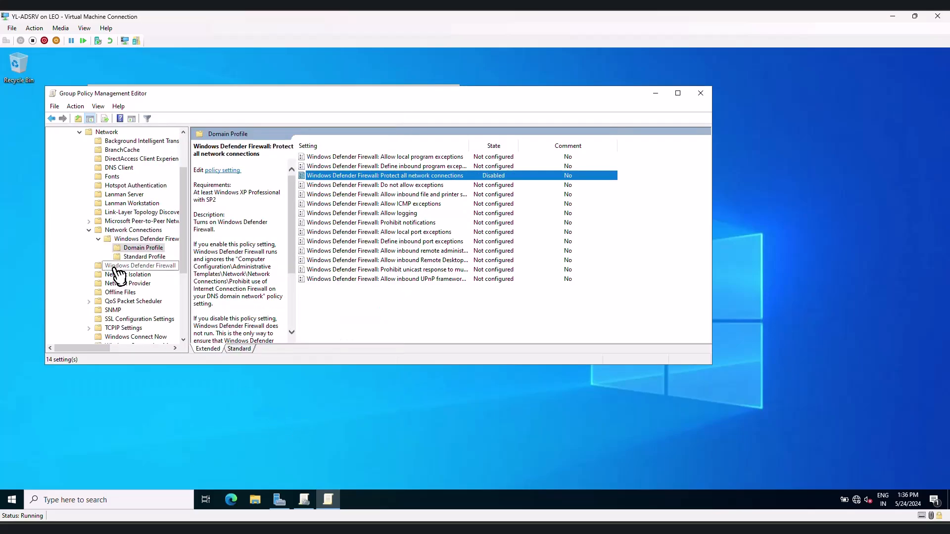
left_click(145, 257)
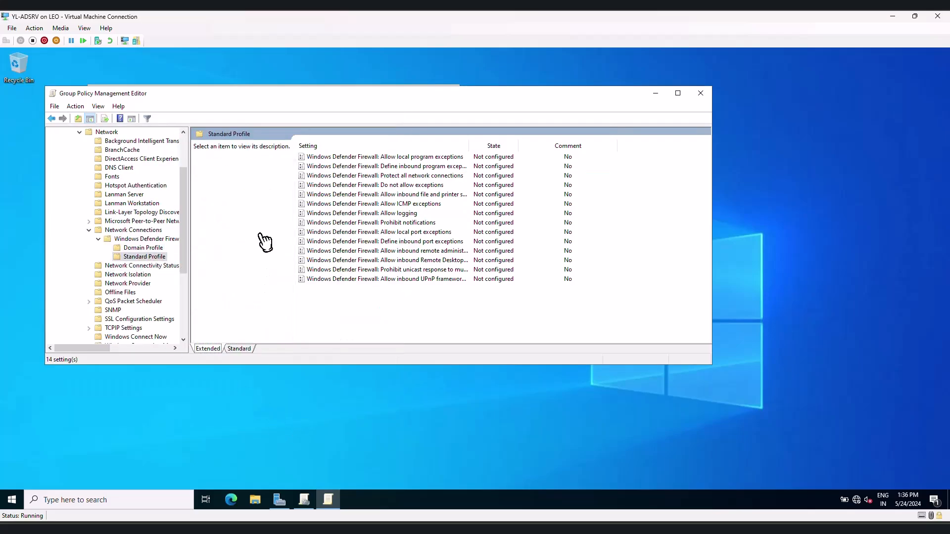
left_click(421, 177)
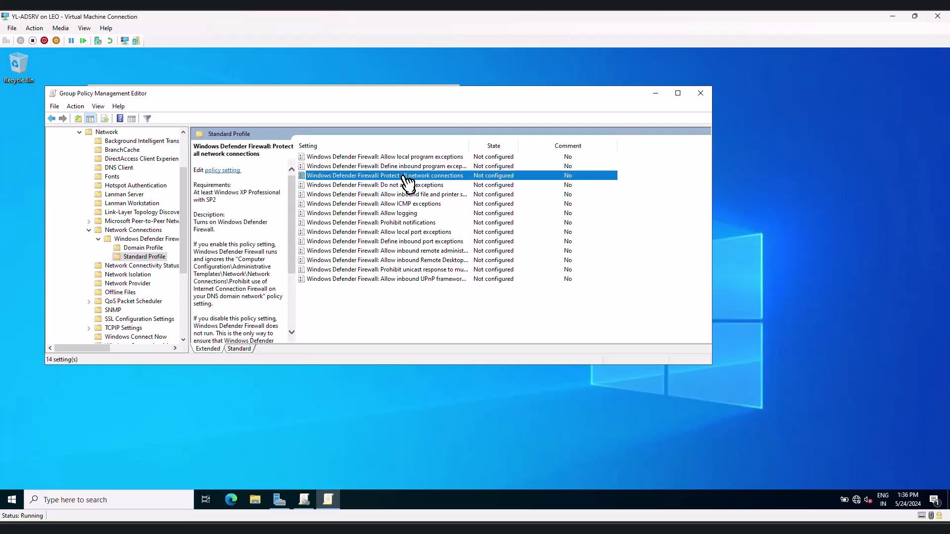
double_click(352, 177)
left_click(89, 200)
left_click(317, 428)
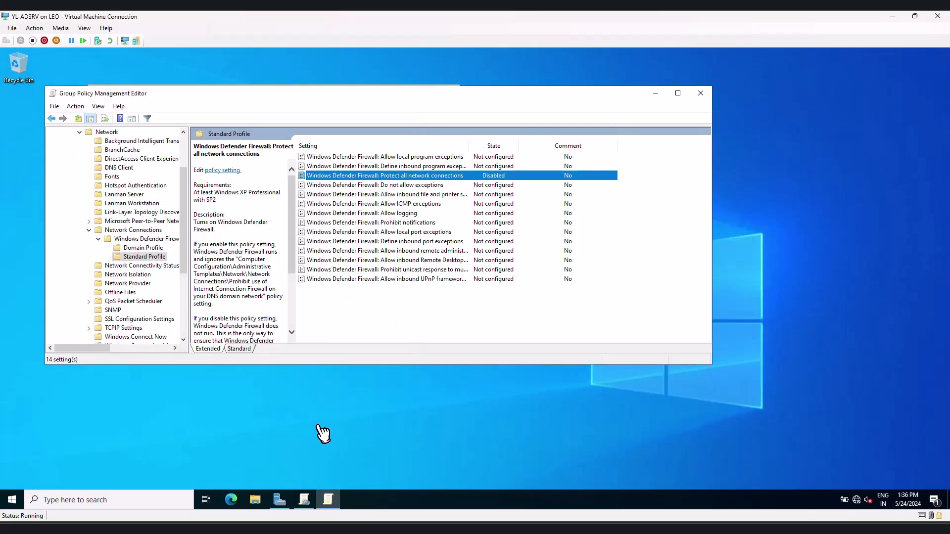
Close the policy editor and Group Policy Management, then refresh the desktop
left_click(700, 94)
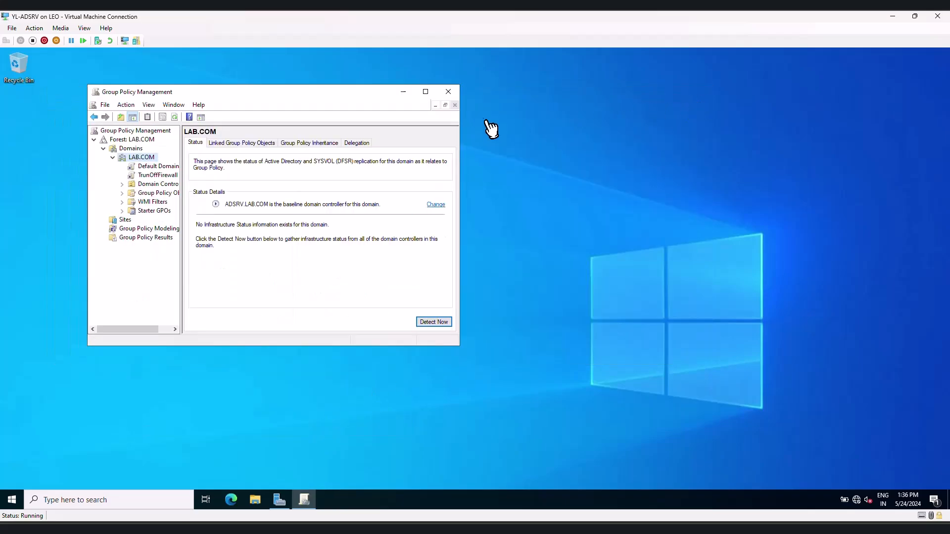
left_click(449, 93)
right_click(367, 373)
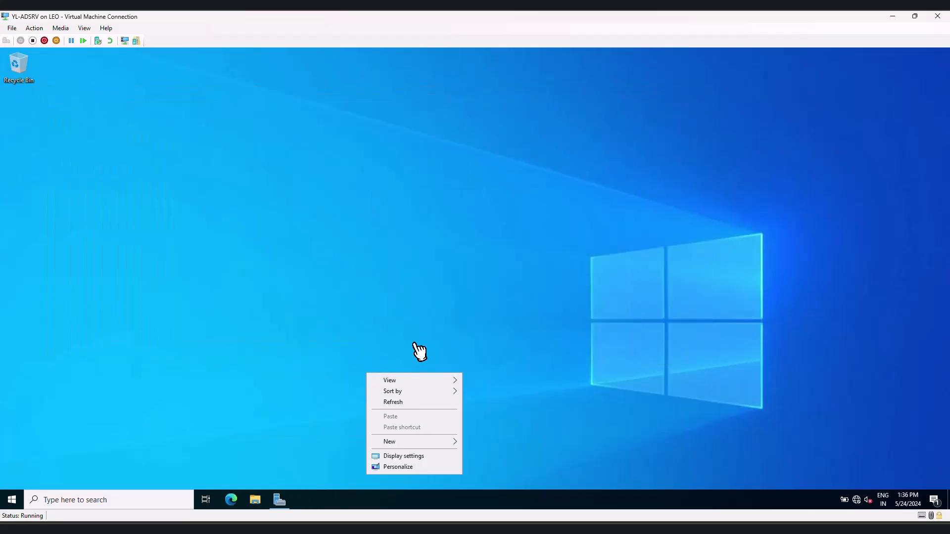
left_click(375, 403)
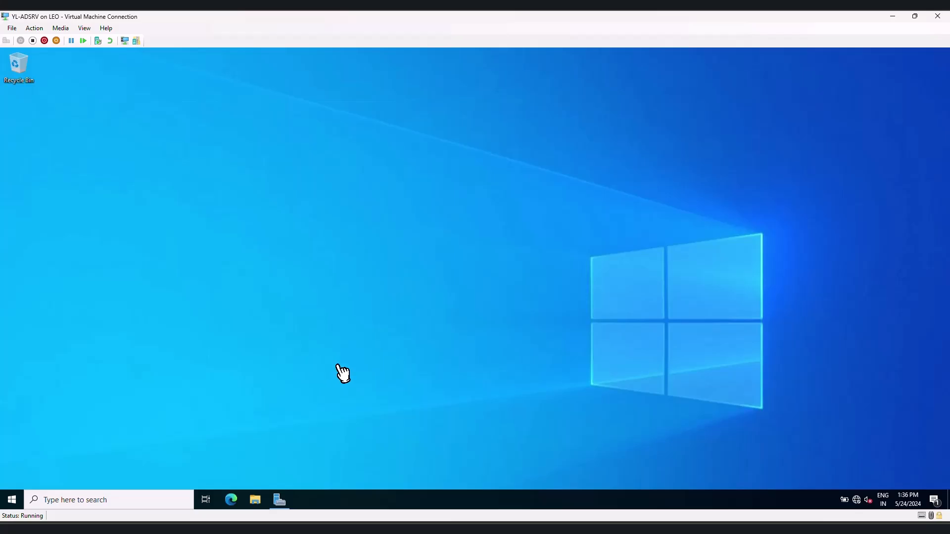
Run gpupdate /force in an administrator PowerShell, then close the console
right_click(10, 503)
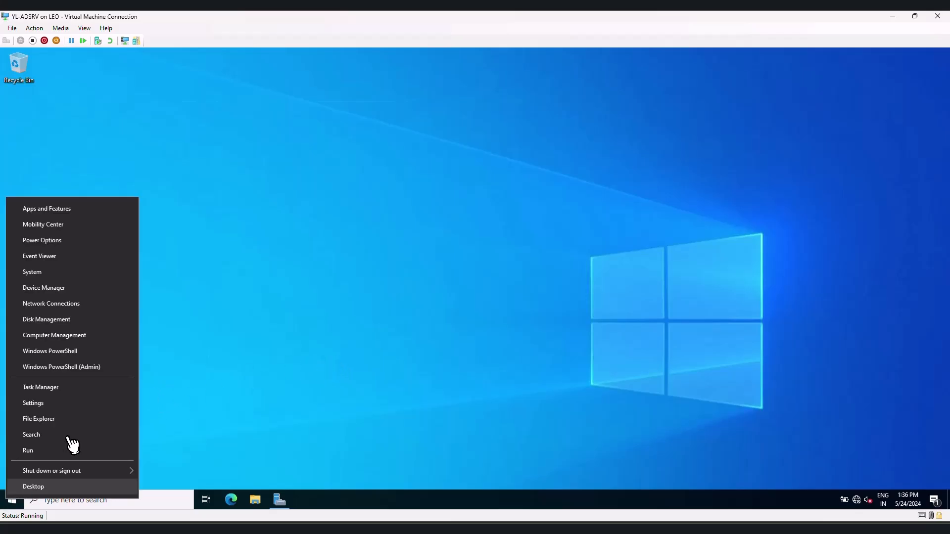
left_click(56, 367)
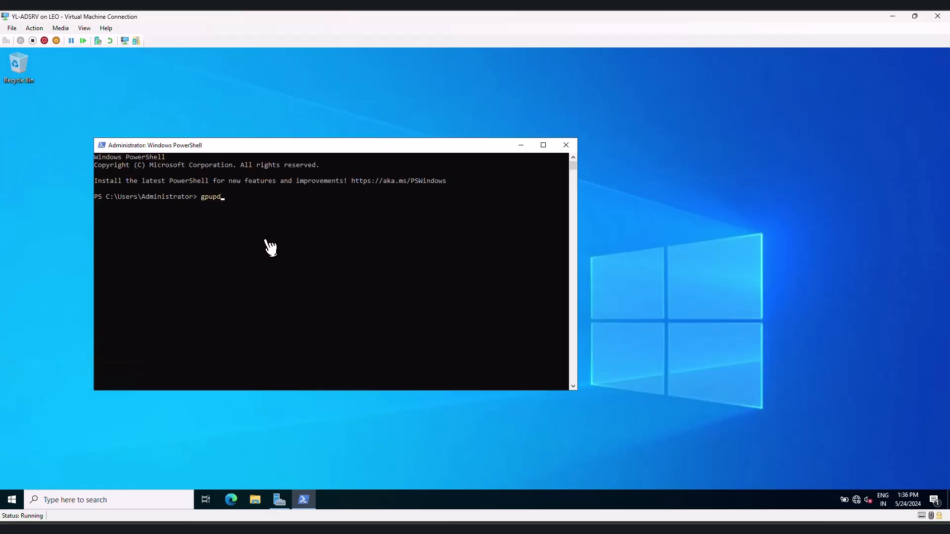
type("gpupdate /foc")
type("rce")
key("Return")
key("Return")
left_click(329, 298)
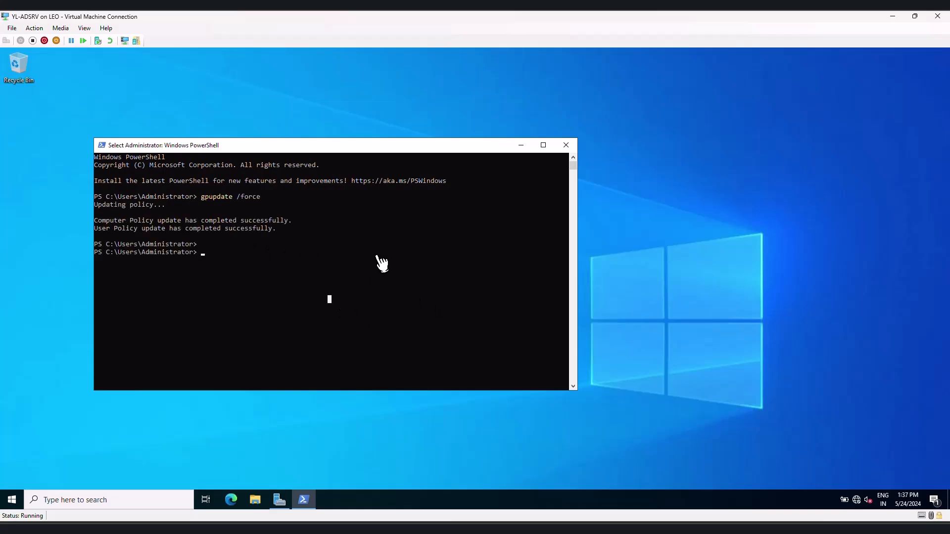
left_click(568, 145)
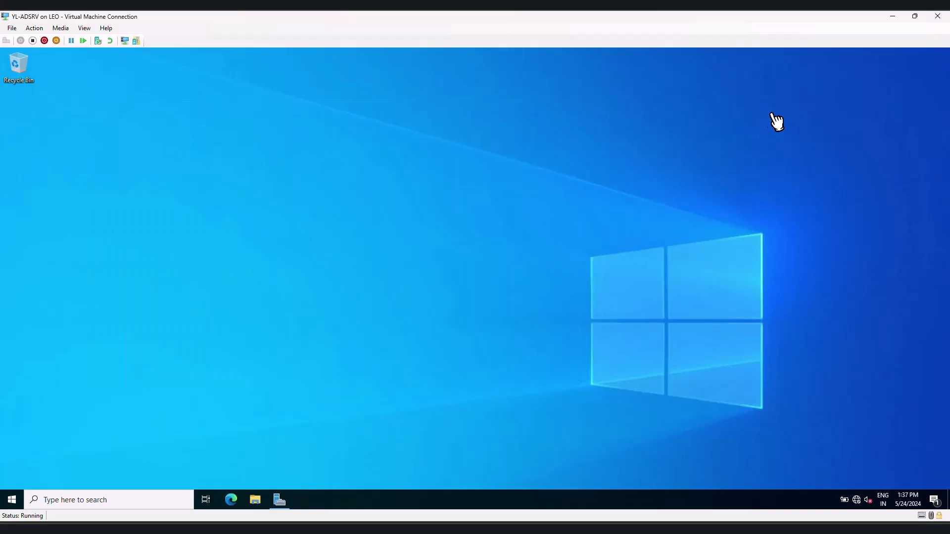
On SQLSRV, run gpupdate /force as administrator and refresh Server Manager to confirm firewall Domain: Off
left_click(894, 18)
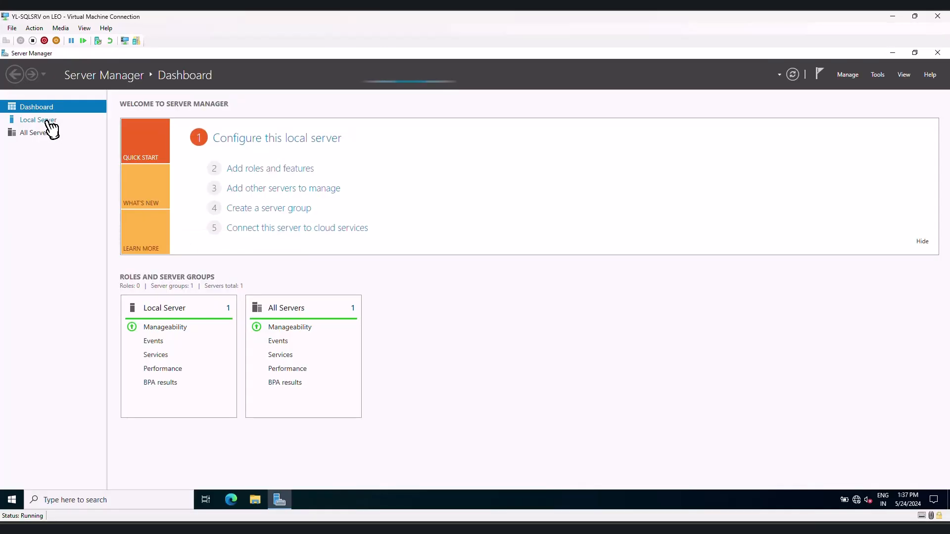
left_click(49, 124)
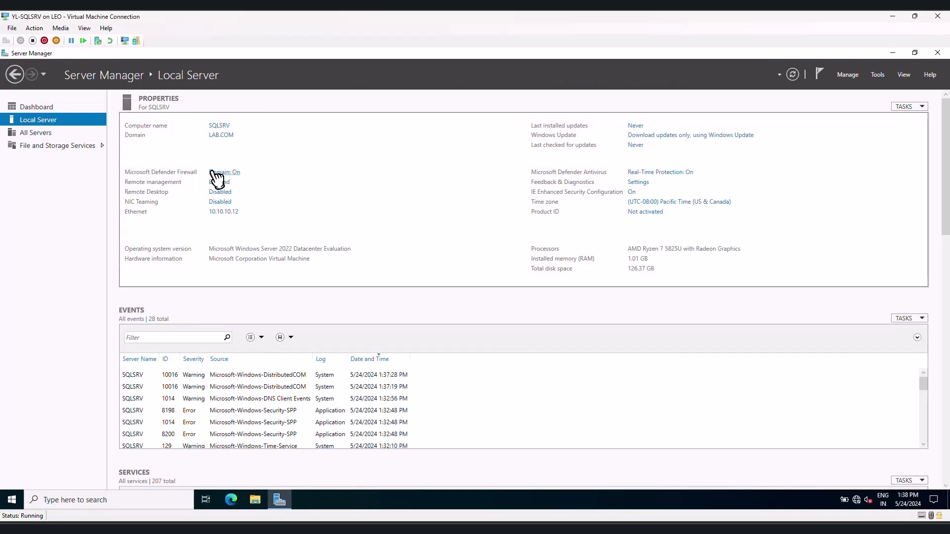
right_click(10, 501)
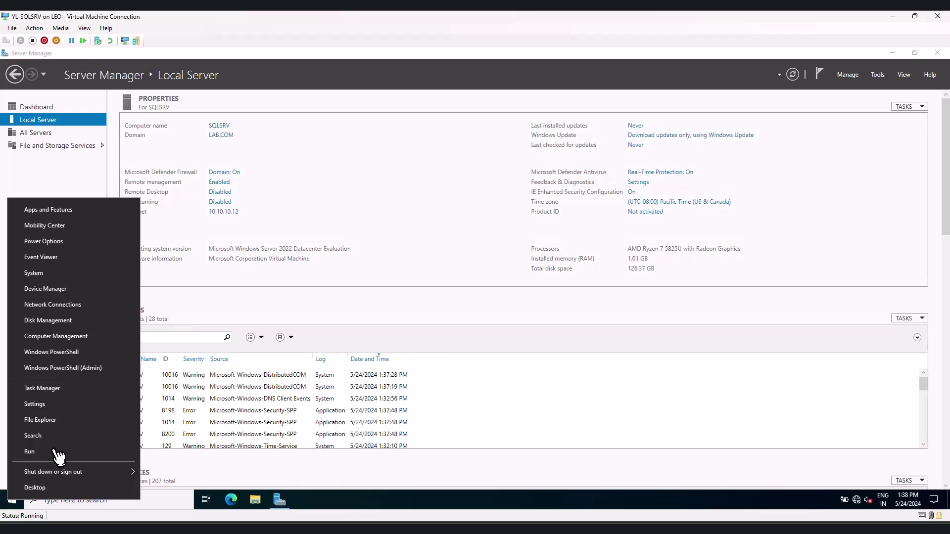
left_click(118, 368)
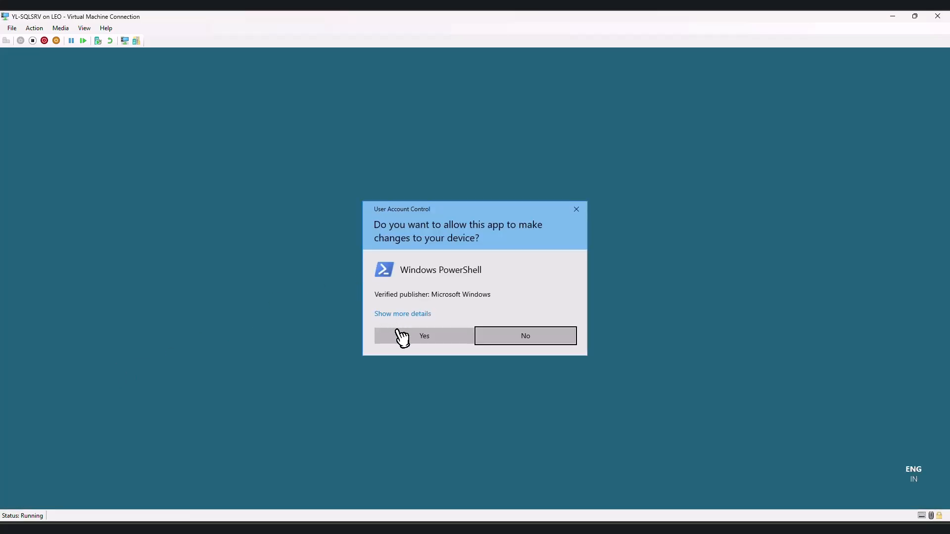
left_click(401, 338)
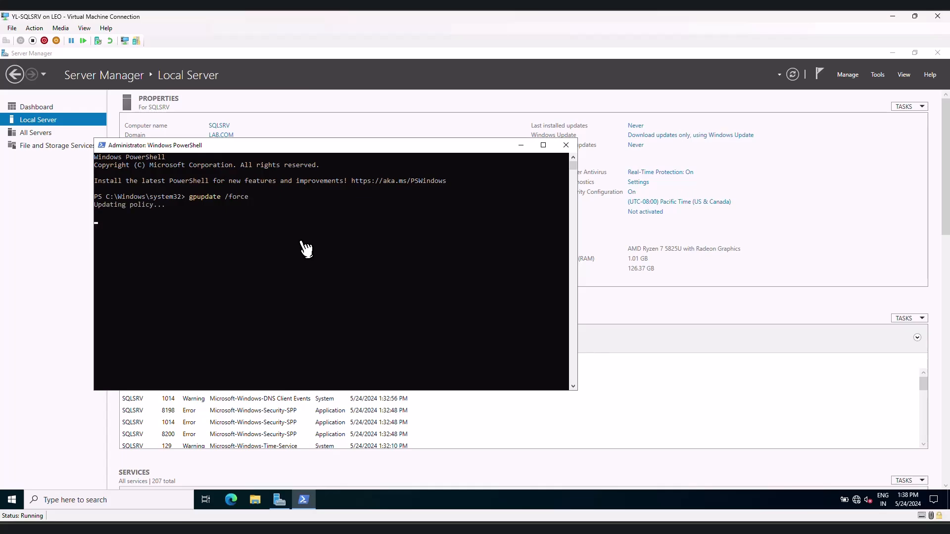
left_click(565, 145)
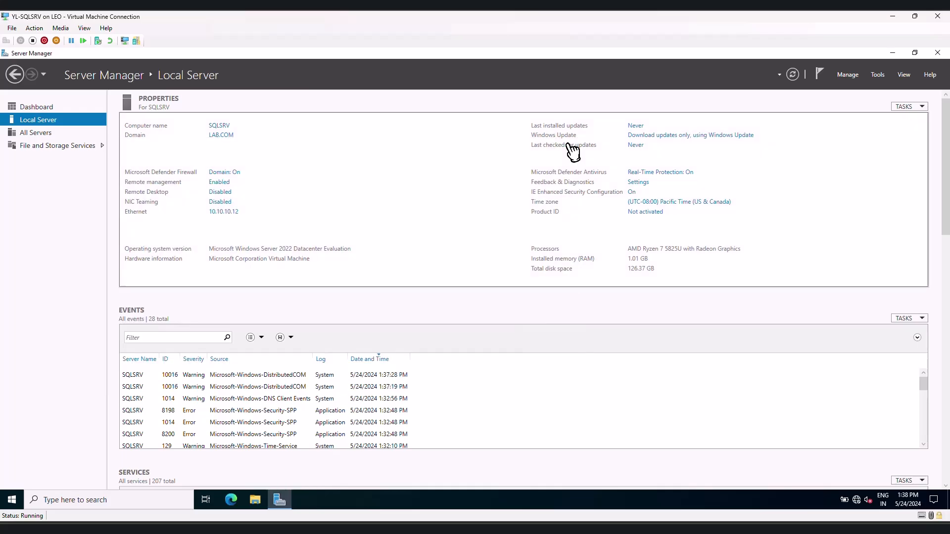
left_click(793, 74)
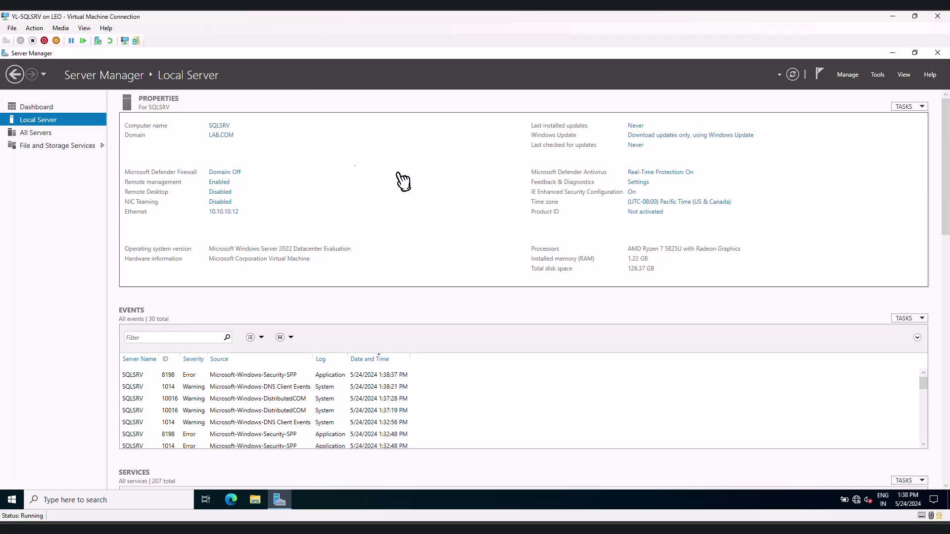
left_click(895, 52)
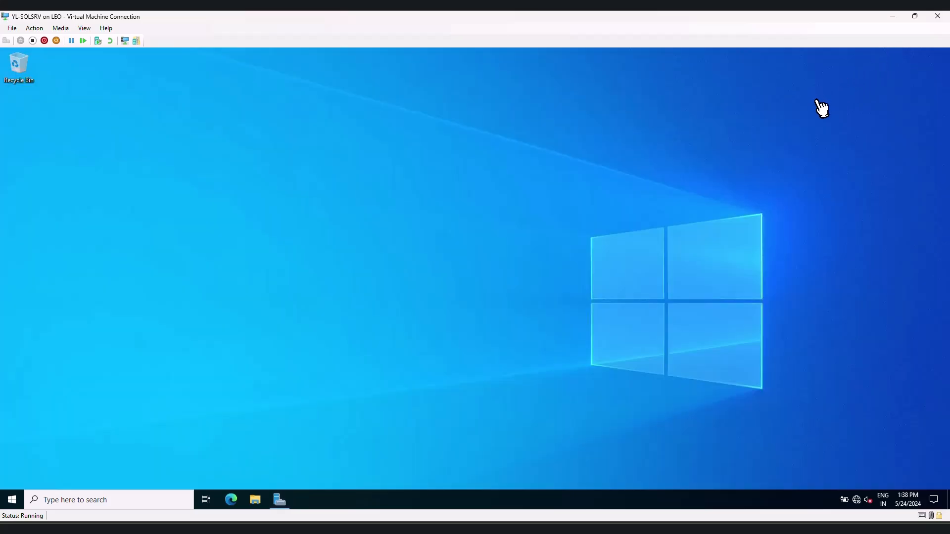
Open File Explorer on SQLSRV, check the empty Downloads folder, then view This PC and Local Disk (C:)
left_click_drag(636, 297, 433, 412)
left_click(256, 501)
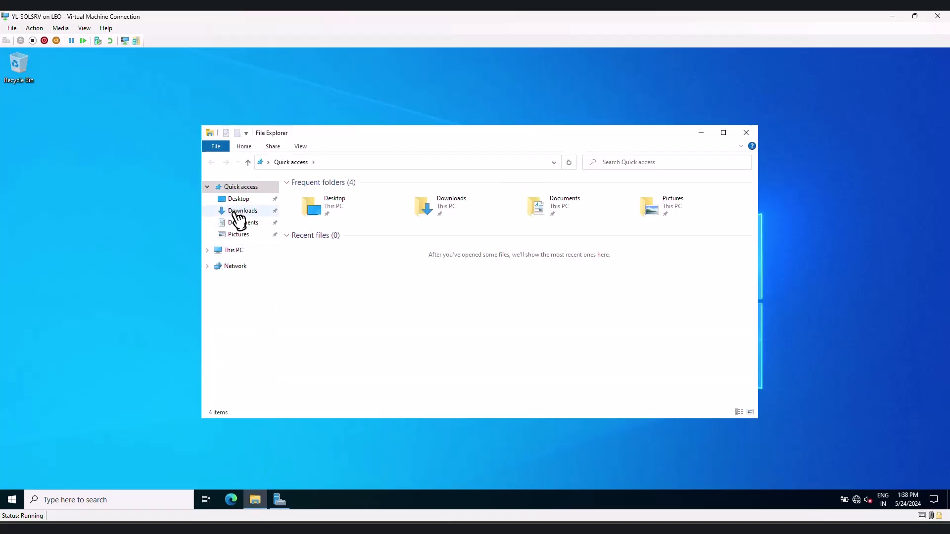
left_click(240, 212)
left_click_drag(346, 244, 435, 309)
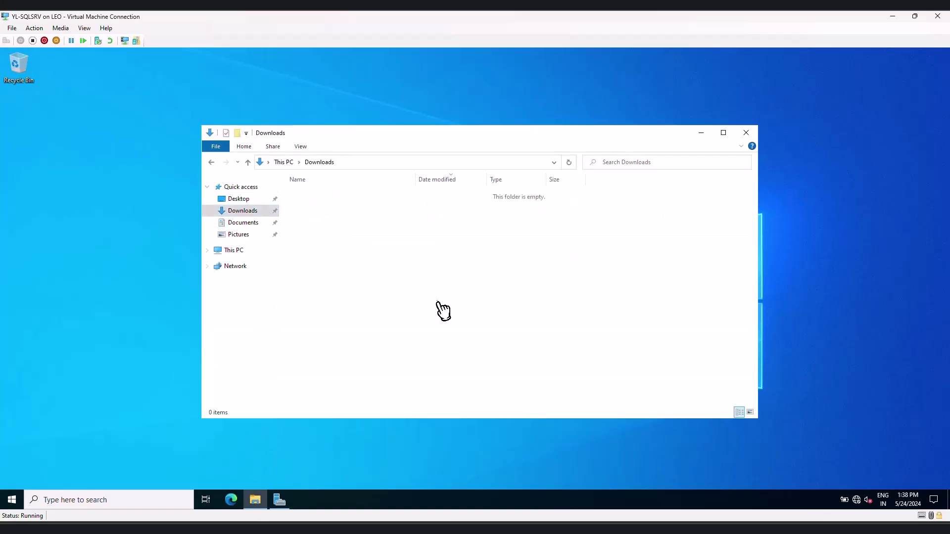
left_click_drag(401, 144, 377, 127)
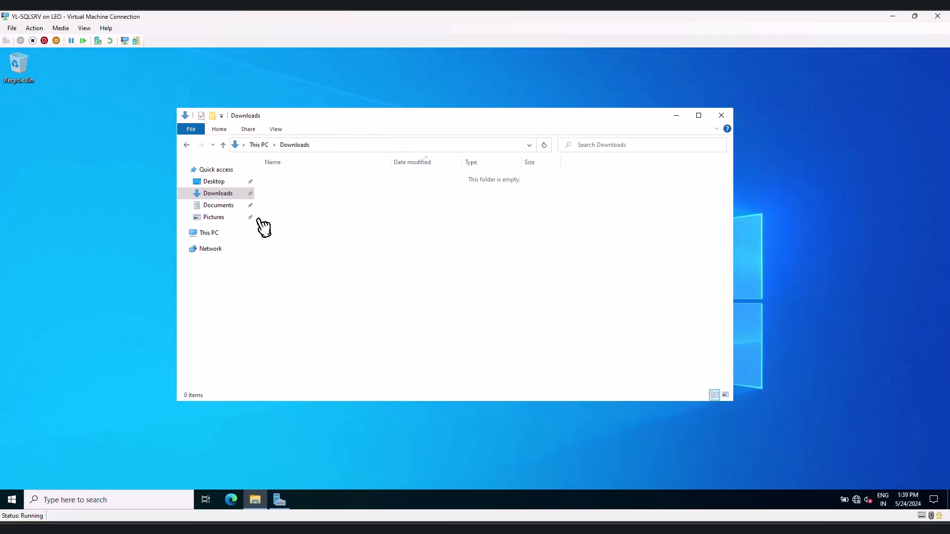
left_click(228, 233)
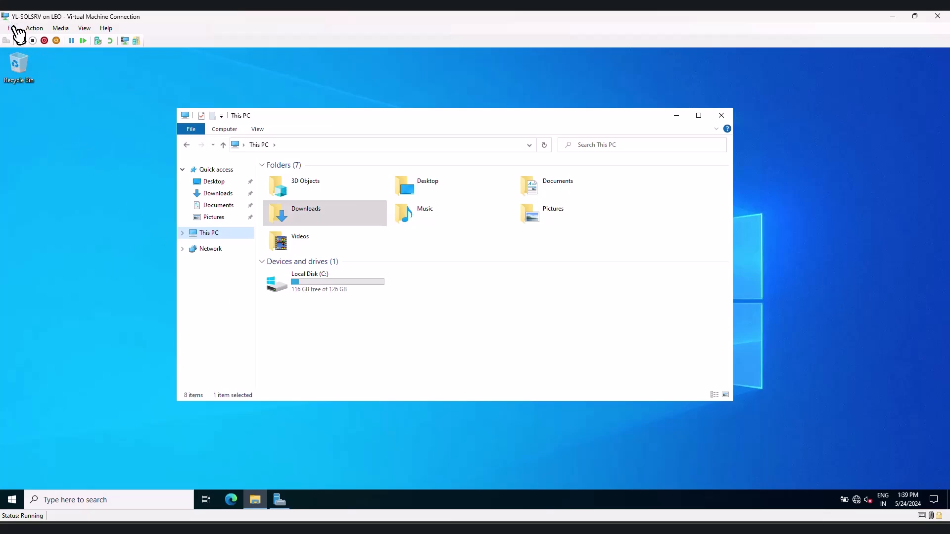
left_click(13, 28)
In SQLSRV's settings, add a hard drive to the SCSI controller and choose to create a new disk
left_click(17, 40)
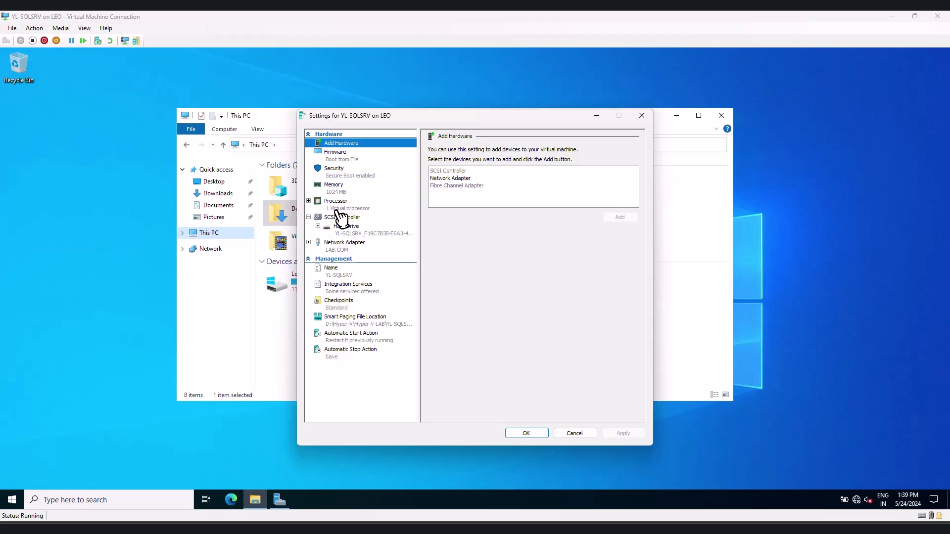
left_click(339, 217)
left_click(448, 177)
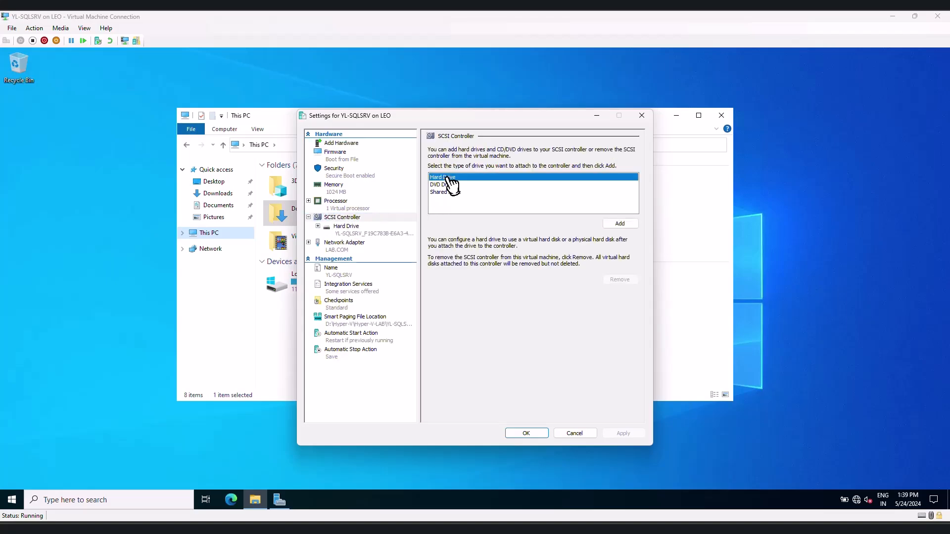
left_click(622, 224)
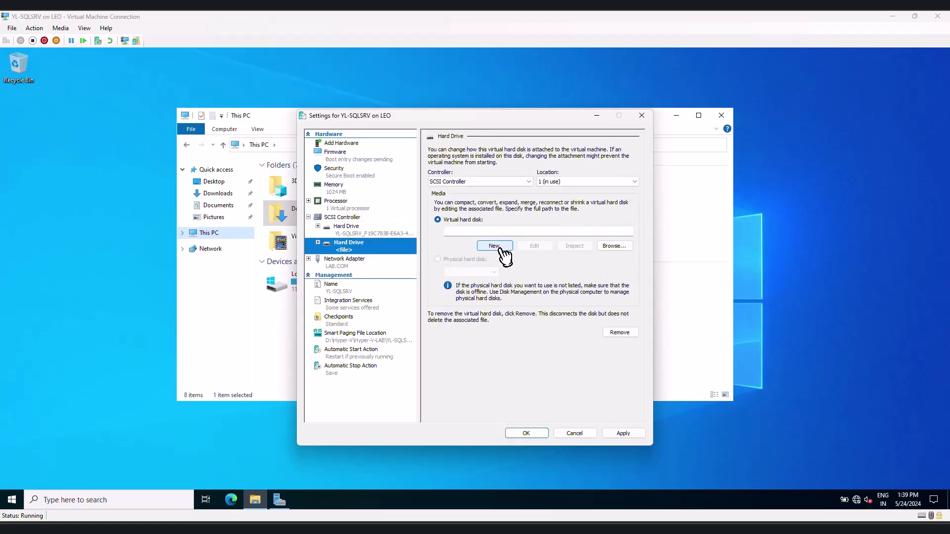
left_click(500, 246)
Create a 501 GB dynamically expanding virtual disk named SQLDB.vhdx
left_click(541, 394)
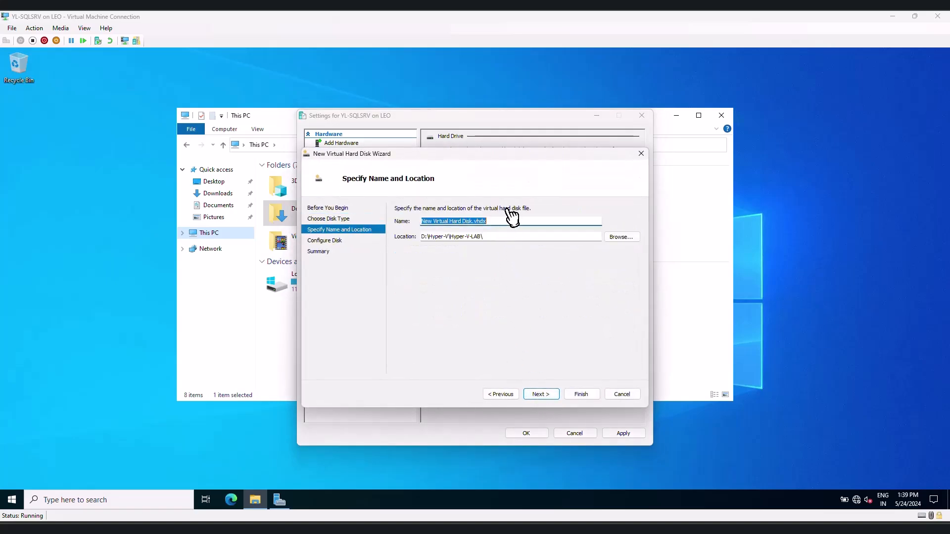
type("SQLDB")
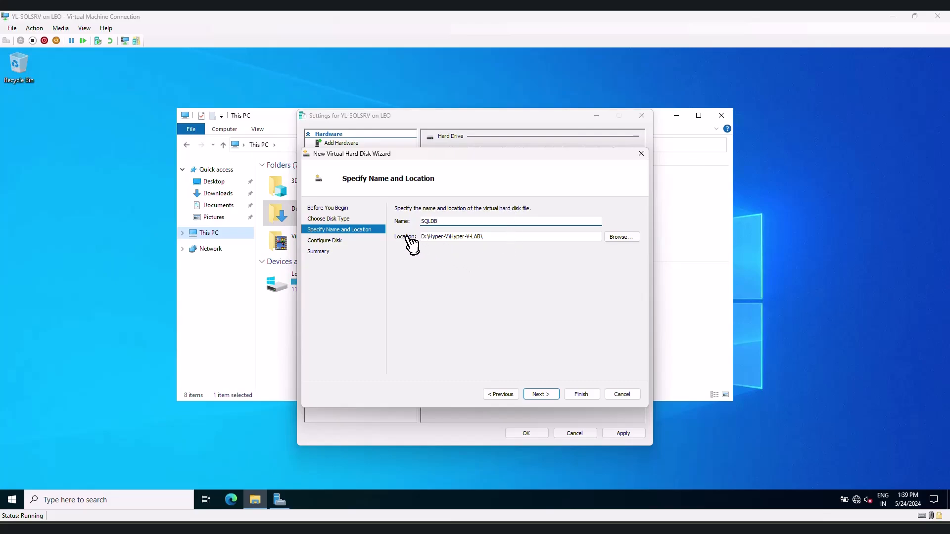
left_click(484, 240)
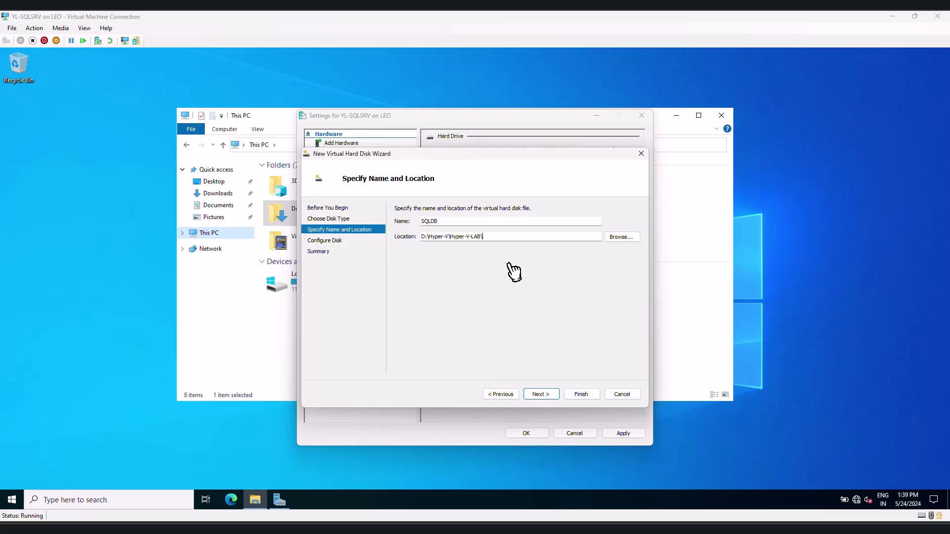
key("ctrl+a")
left_click(541, 394)
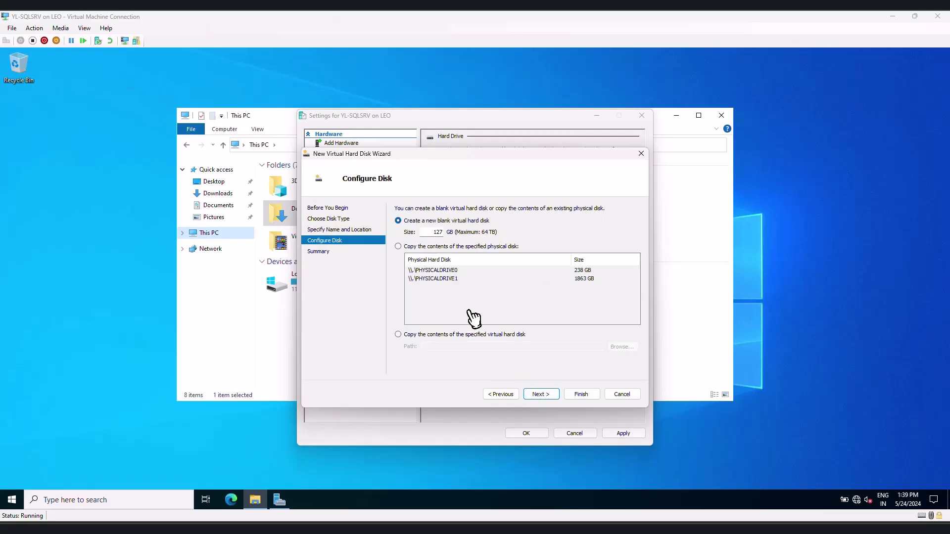
double_click(429, 232)
left_click(540, 394)
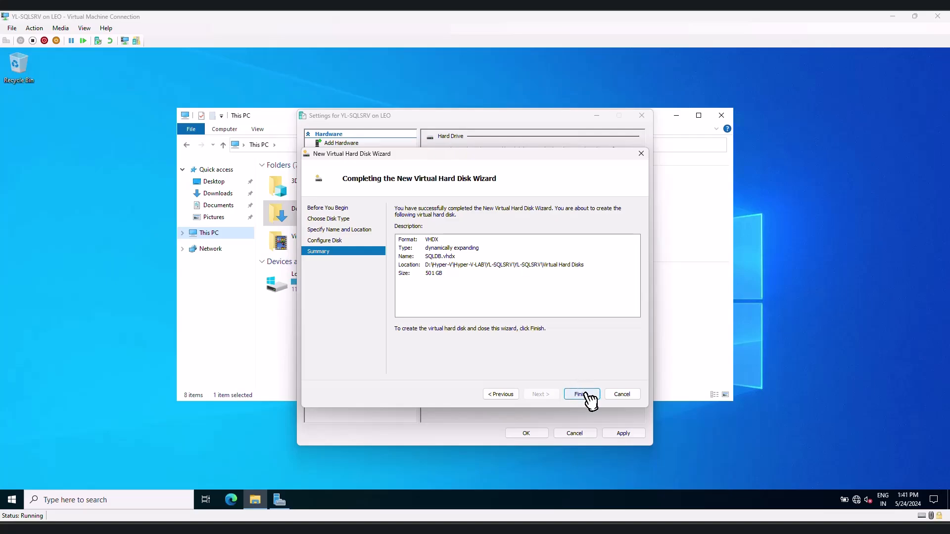
left_click(582, 394)
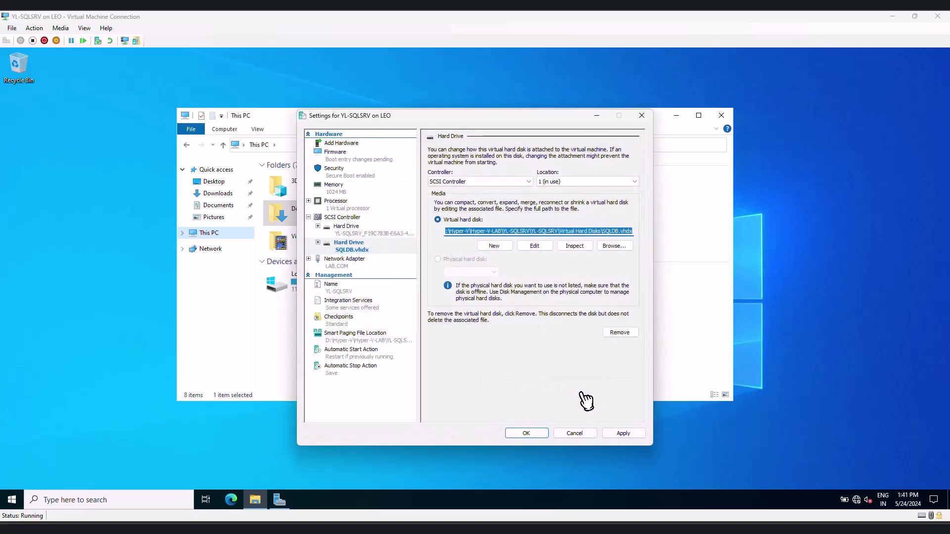
Apply the new hard drive and close the VM settings
left_click(624, 436)
left_click(534, 435)
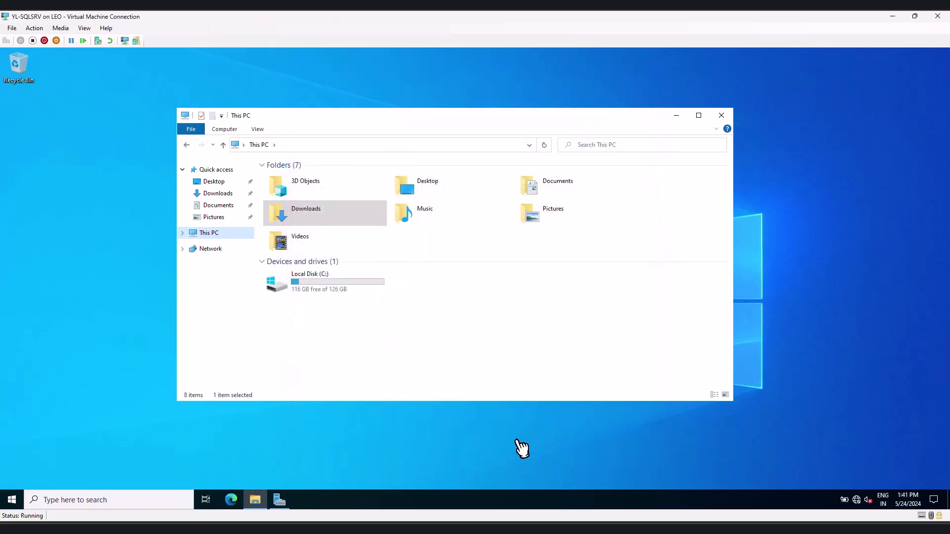
left_click(435, 327)
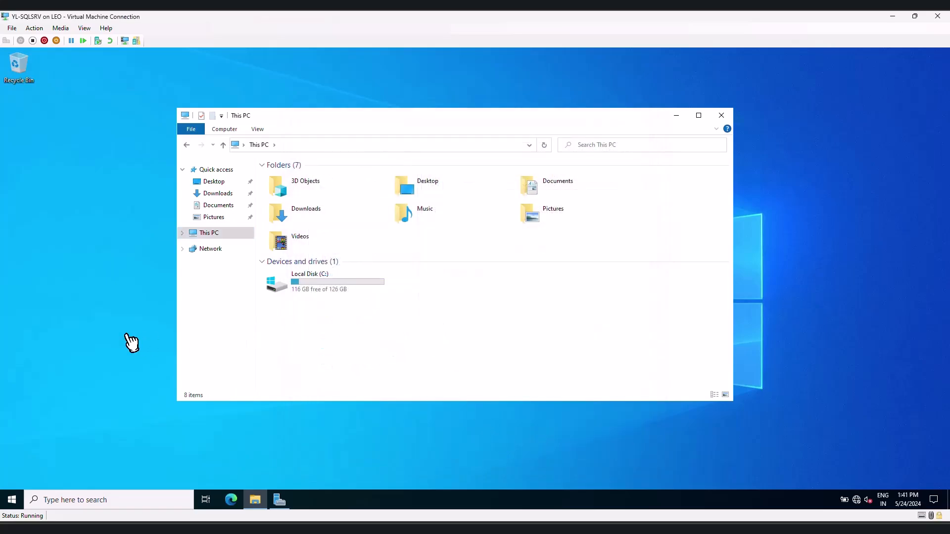
In Disk Management, bring Disk 1 online and initialize it with the GPT partition style
left_click(20, 495)
right_click(22, 500)
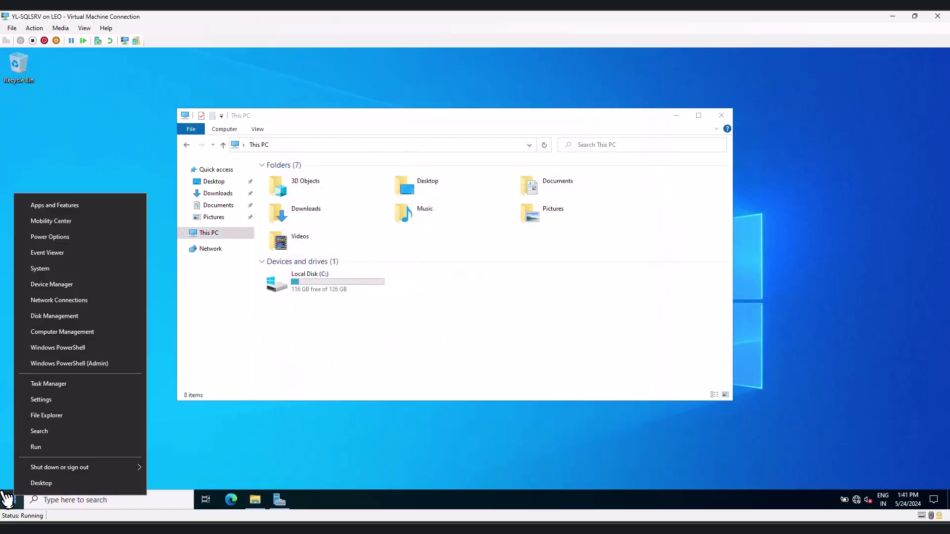
left_click(55, 317)
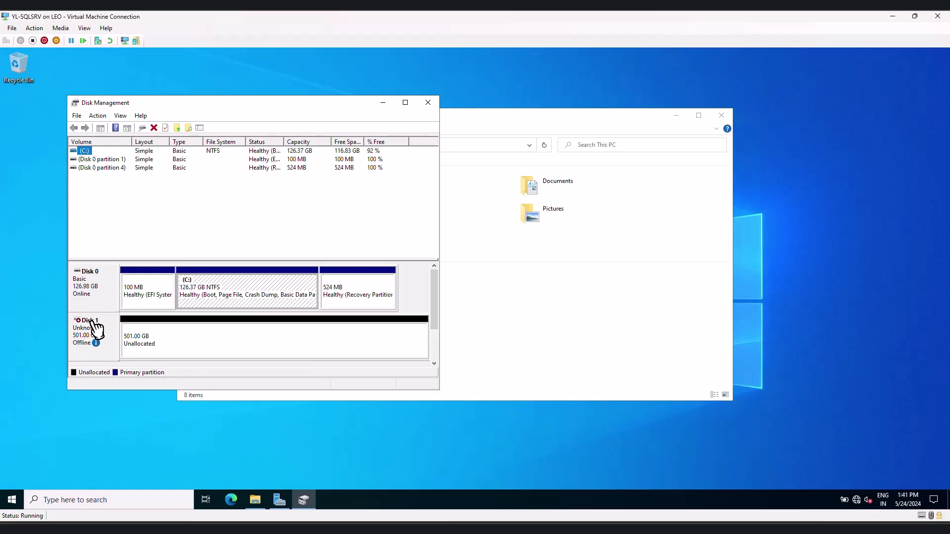
right_click(97, 332)
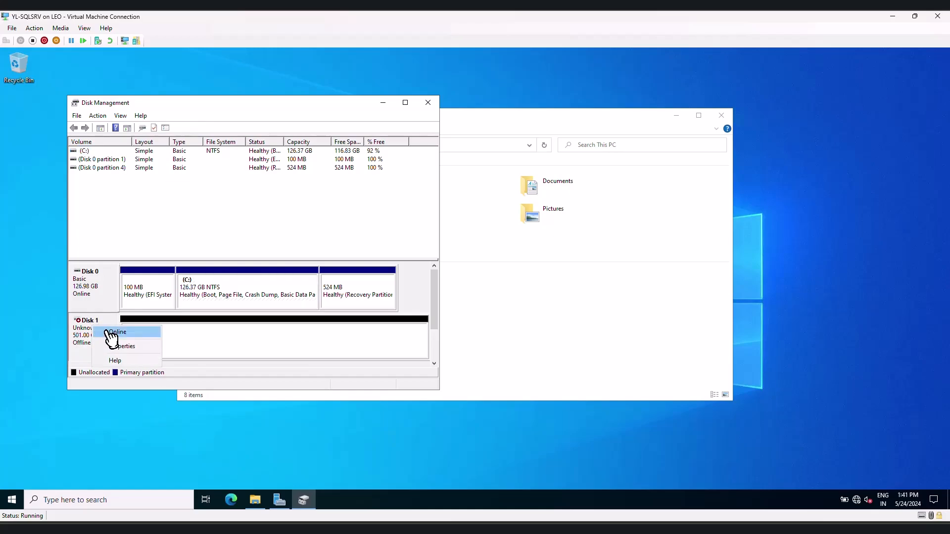
left_click(111, 339)
right_click(93, 334)
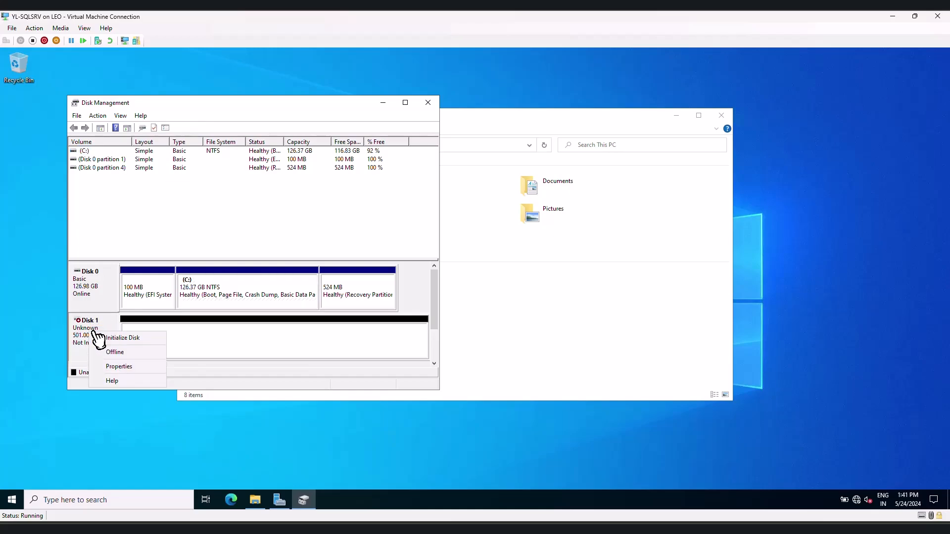
left_click(129, 336)
left_click(197, 271)
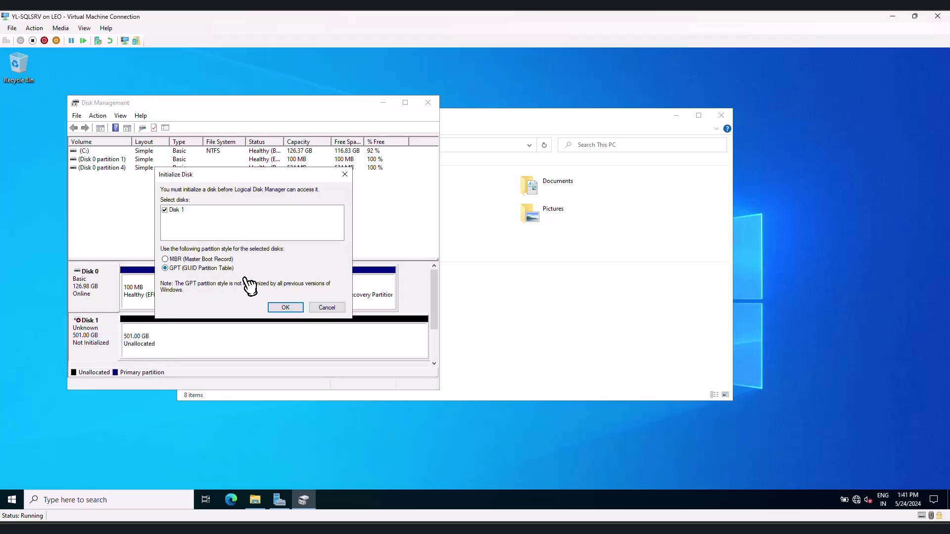
left_click(285, 307)
Create a full-size NTFS simple volume labelled SQLDB on drive D:, then close Disk Management
right_click(175, 338)
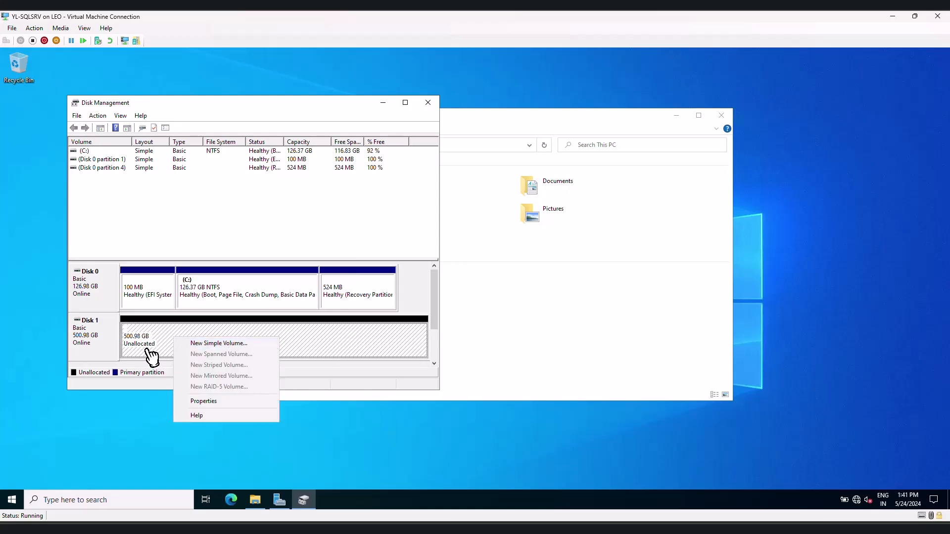
left_click(220, 343)
left_click(260, 329)
left_click(259, 329)
left_click(258, 329)
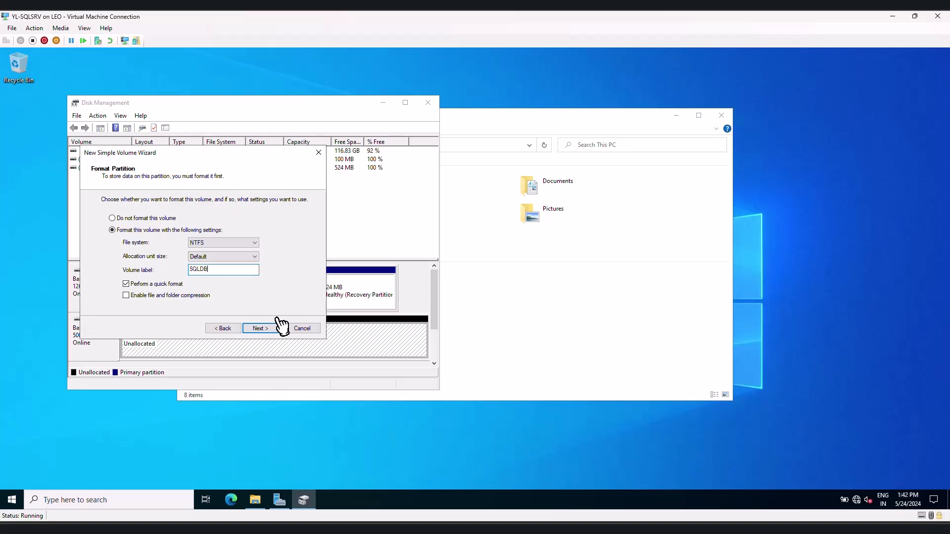
left_click(262, 329)
left_click(262, 329)
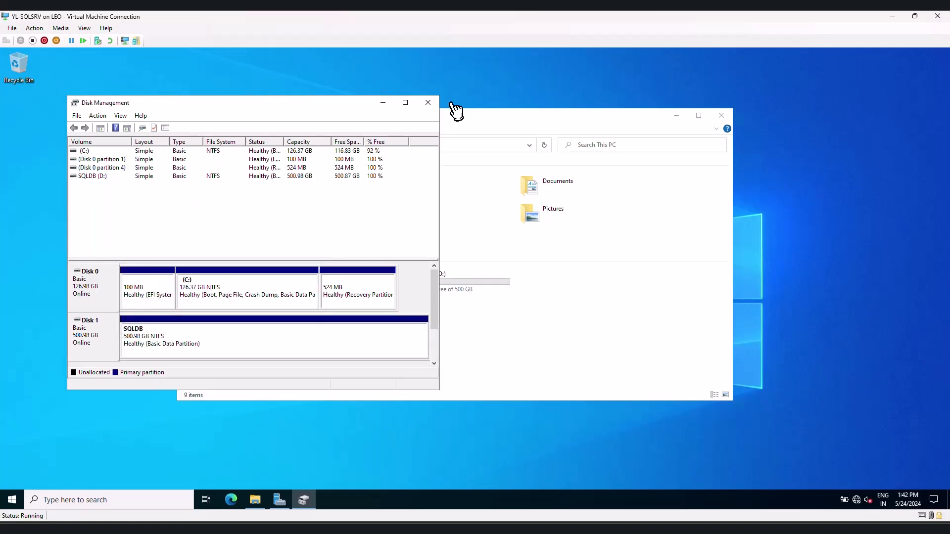
left_click_drag(320, 103, 295, 100)
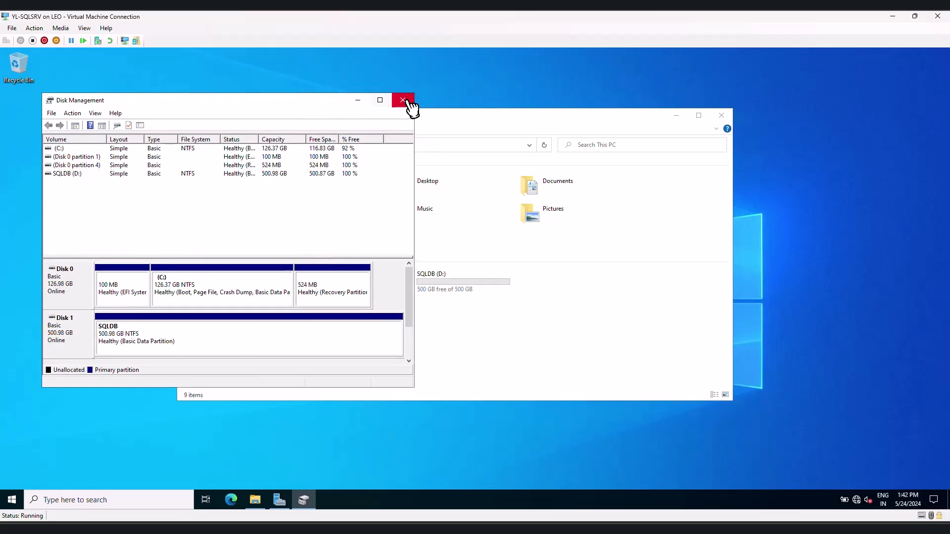
left_click(403, 100)
left_click_drag(636, 296, 480, 324)
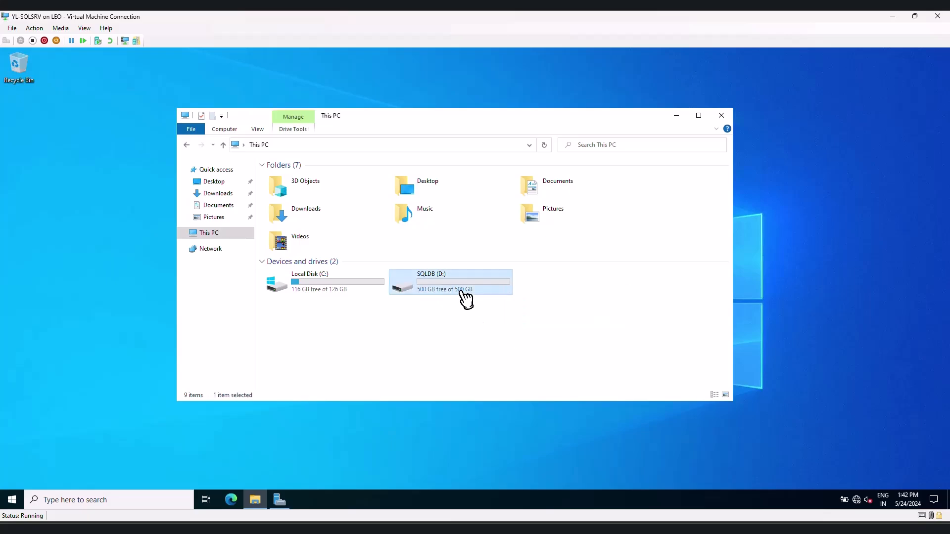
Open Downloads from This PC to see the SQL Server 2019 image, ports script and installers
left_click(414, 322)
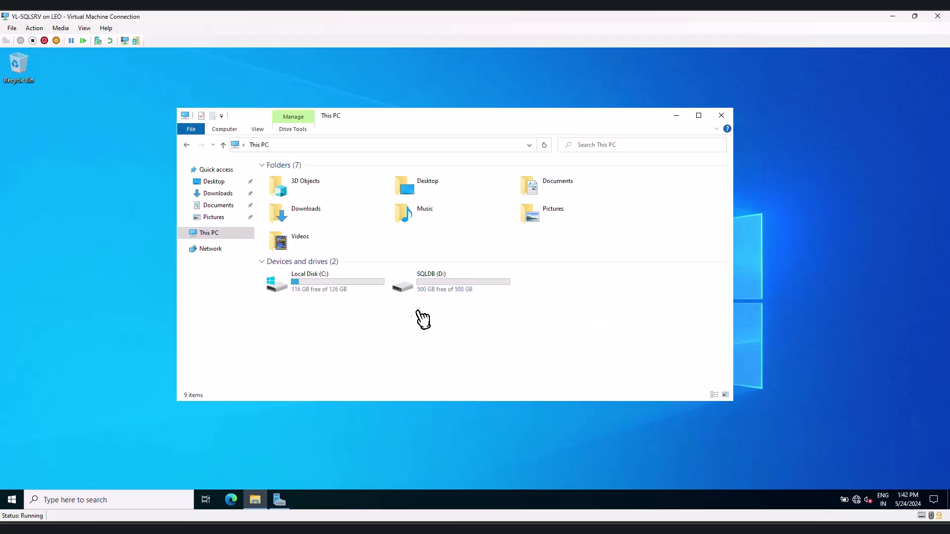
left_click(317, 216)
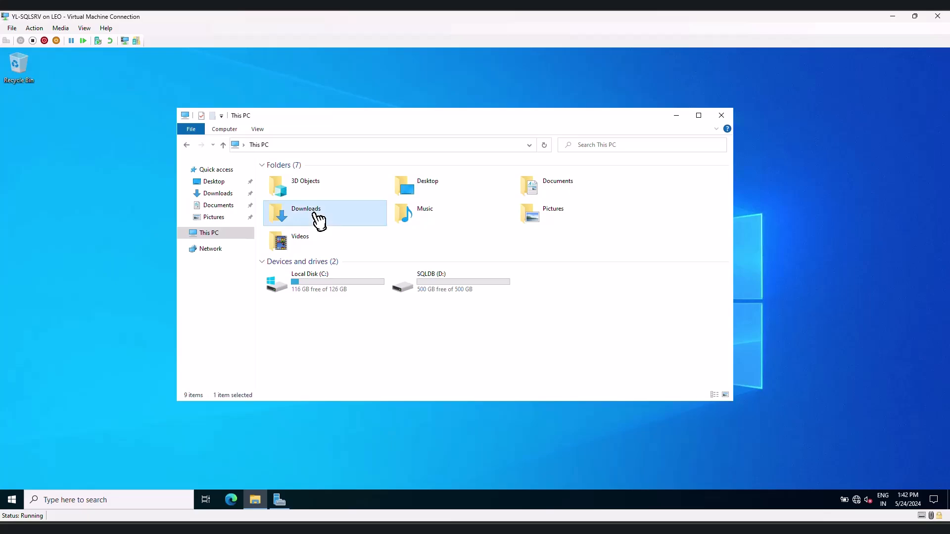
double_click(317, 216)
left_click_drag(316, 211, 535, 287)
left_click_drag(345, 271, 398, 295)
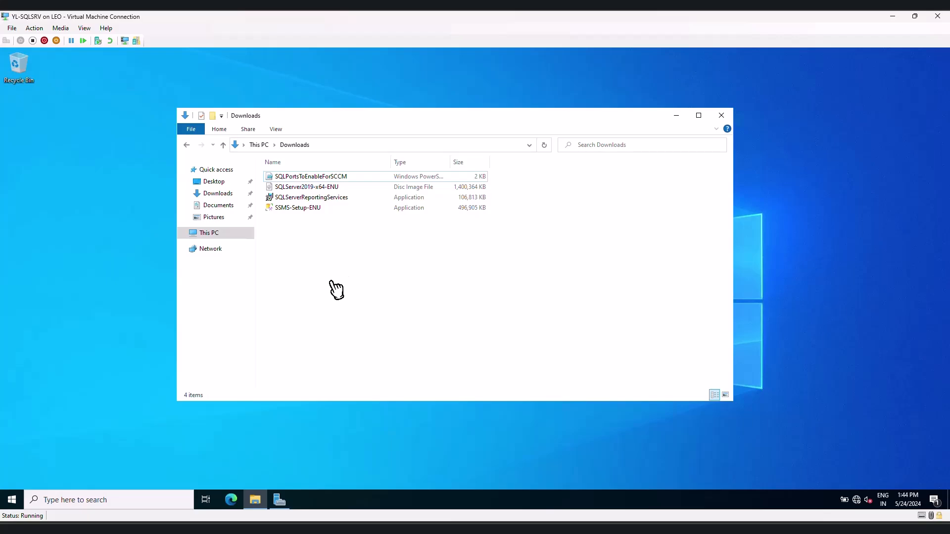
right_click(341, 184)
left_click(303, 297)
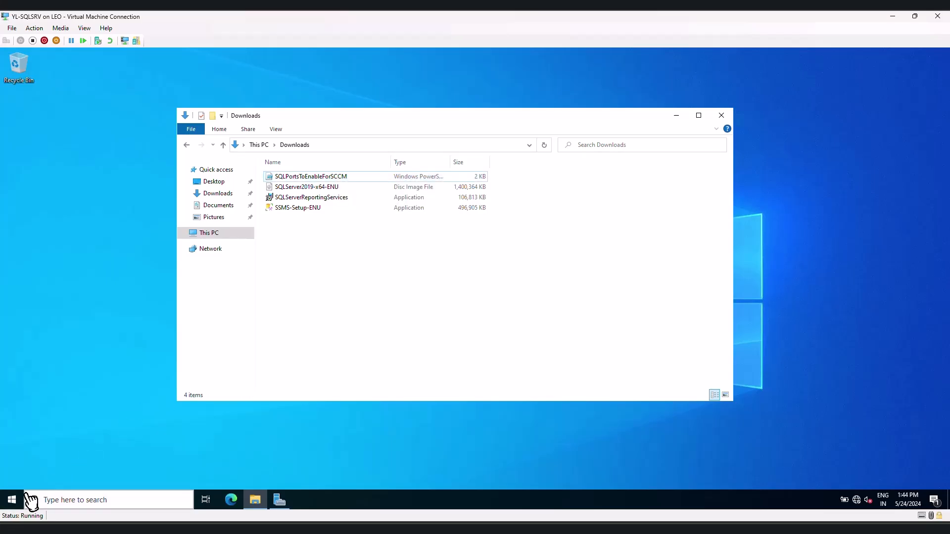
Search for PowerShell and launch Windows PowerShell ISE as administrator
left_click(31, 501)
type("powers")
right_click(122, 279)
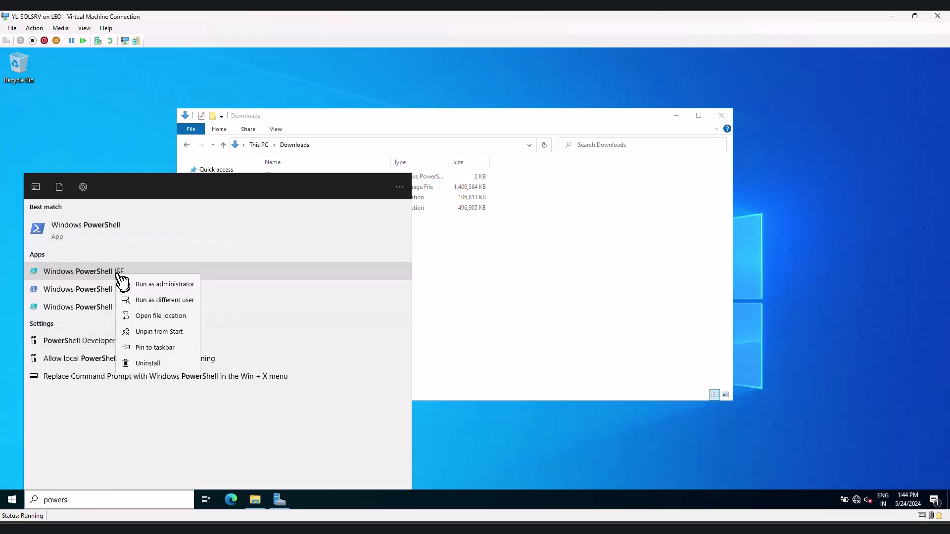
left_click(163, 284)
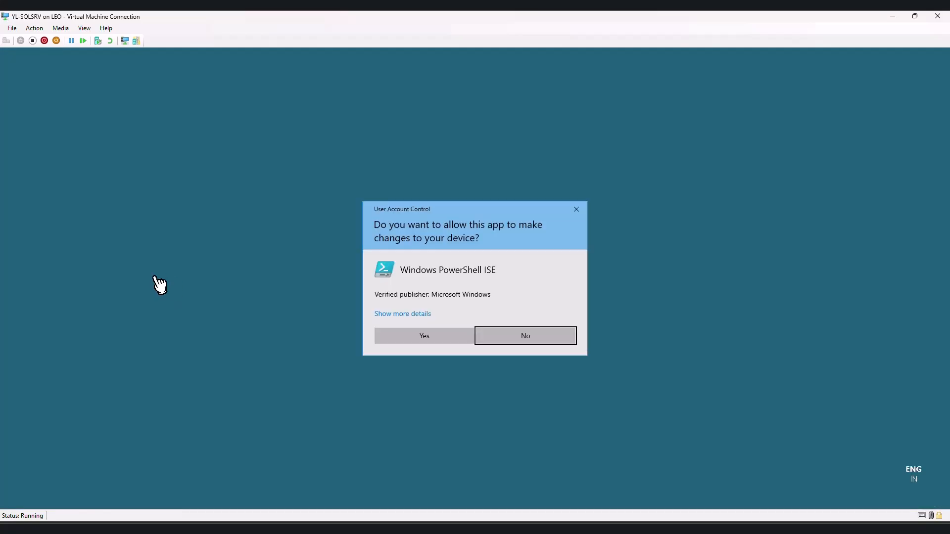
left_click(410, 341)
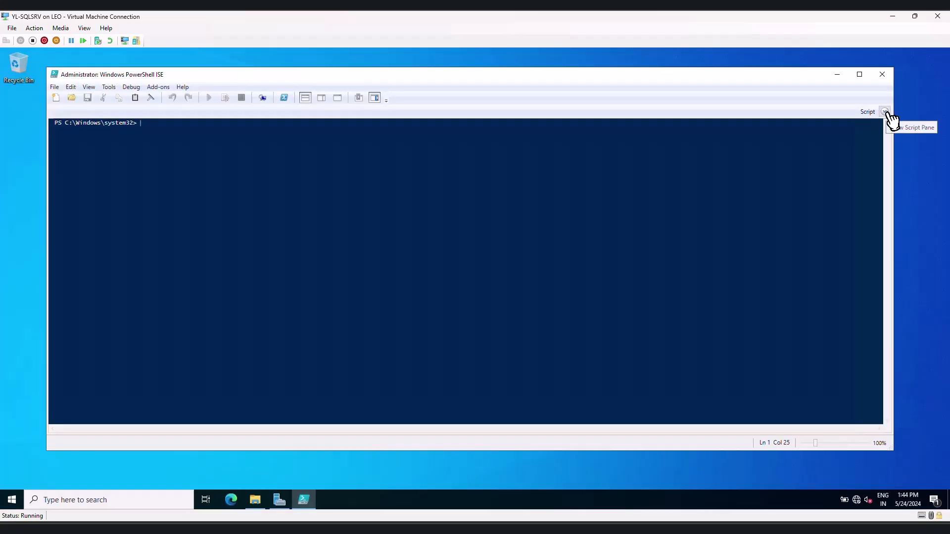
Show the Script Pane and open SQLPortsToEnableForSCCM.ps1 from the Downloads folder
left_click(886, 113)
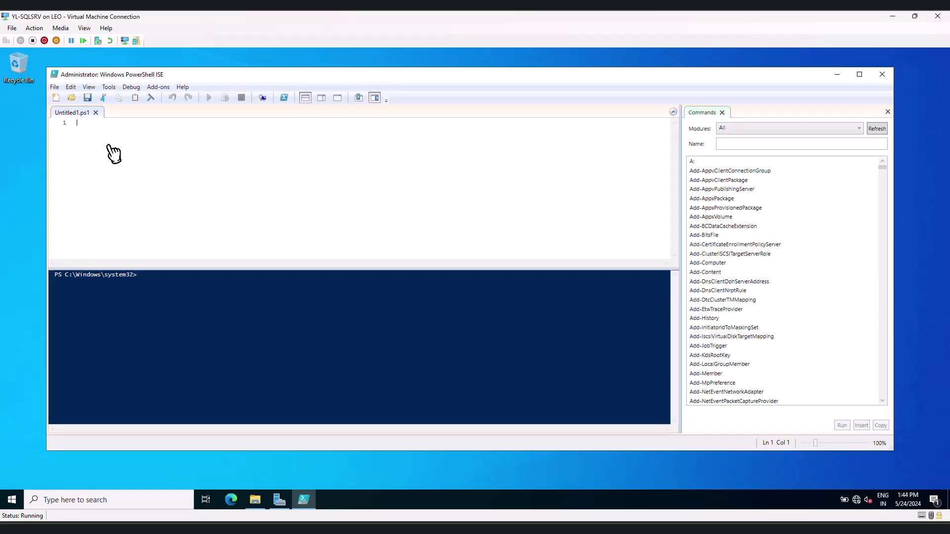
left_click(74, 97)
left_click(92, 172)
double_click(188, 168)
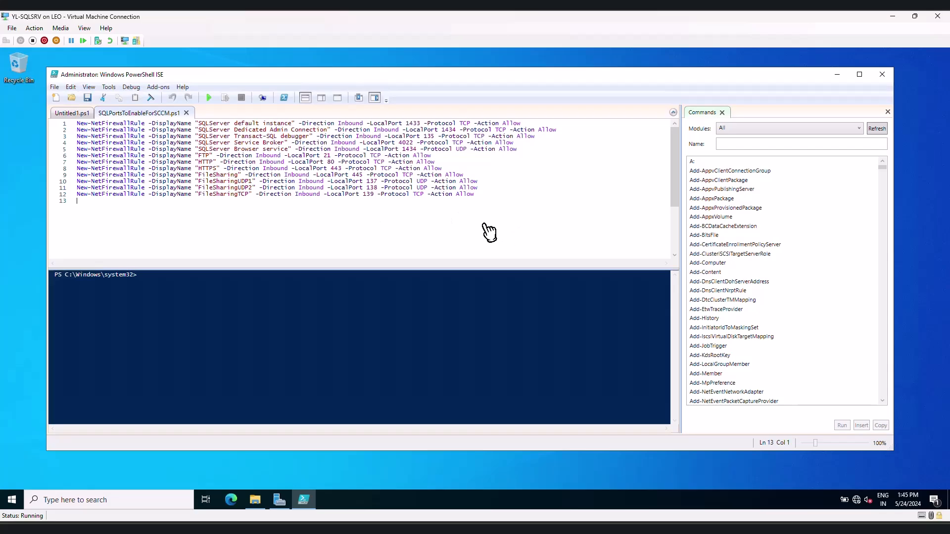
key("ctrl+a")
left_click_drag(2, 93, 441, 177)
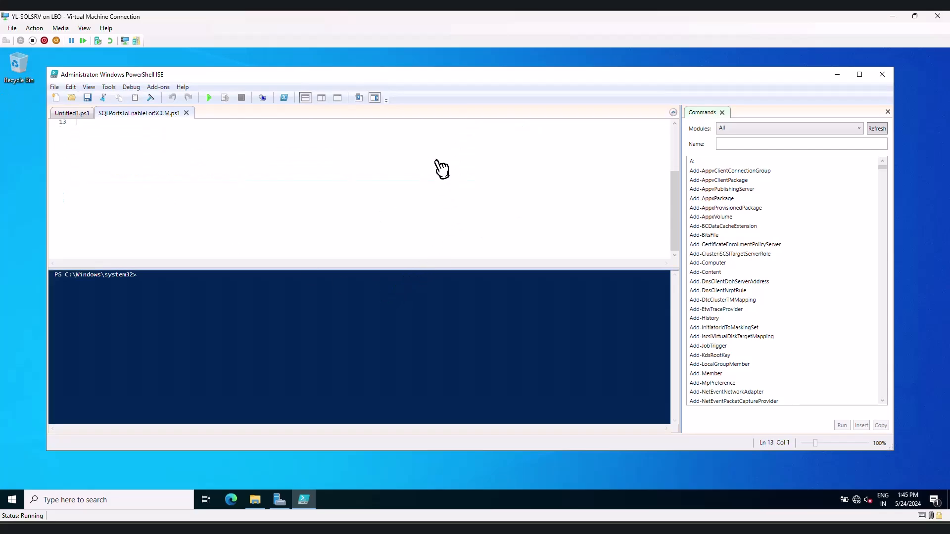
scroll(414, 186, "up", 4)
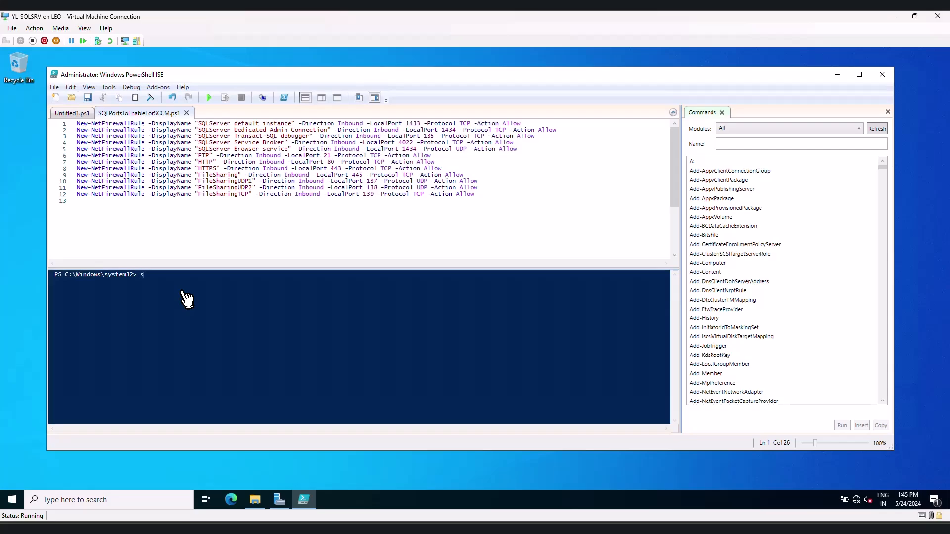
Change the execution policy from RemoteSigned to Unrestricted (Yes to All) and verify it
type("t-ex")
key("Return")
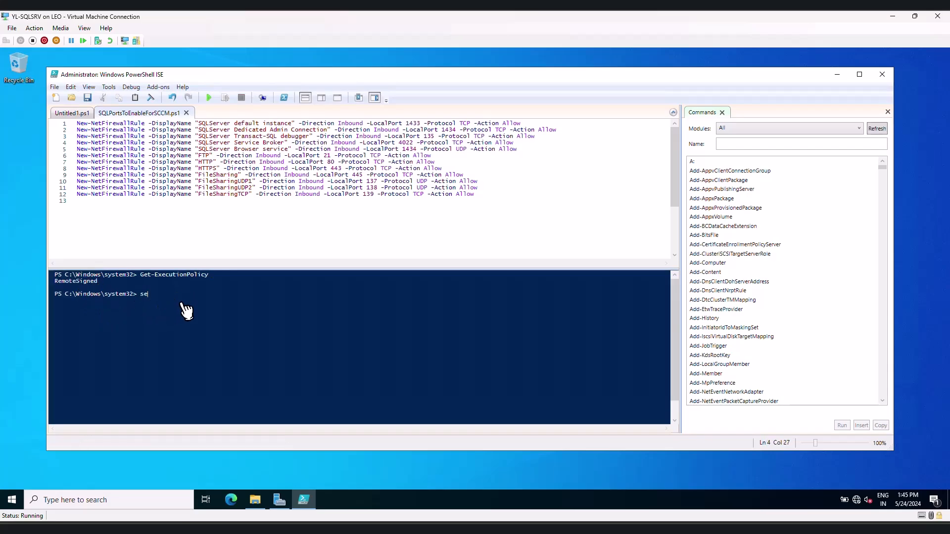
type("set-")
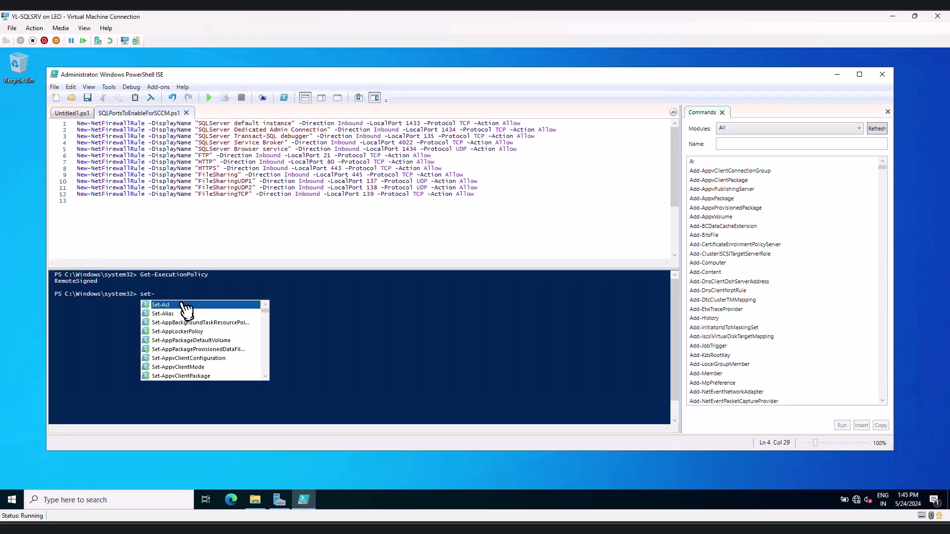
type("exe")
key("Tab")
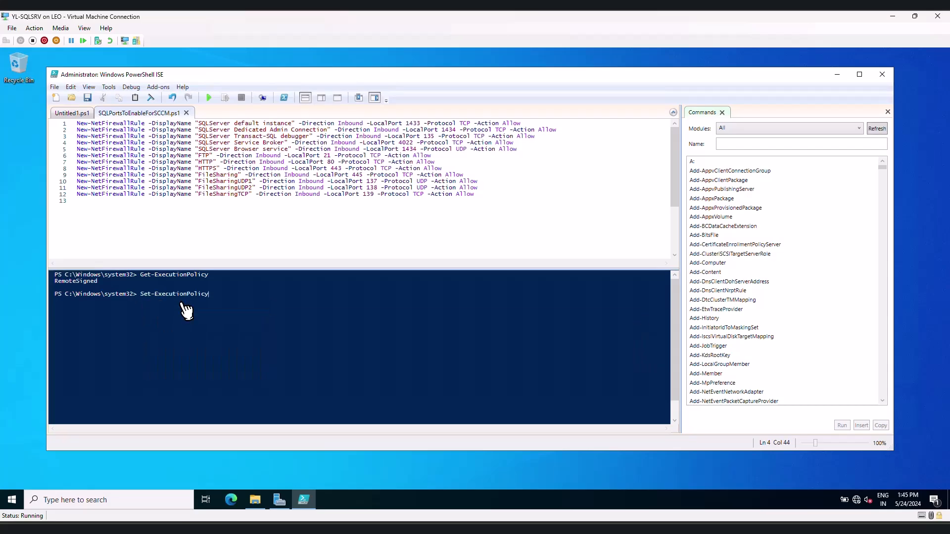
key("Return")
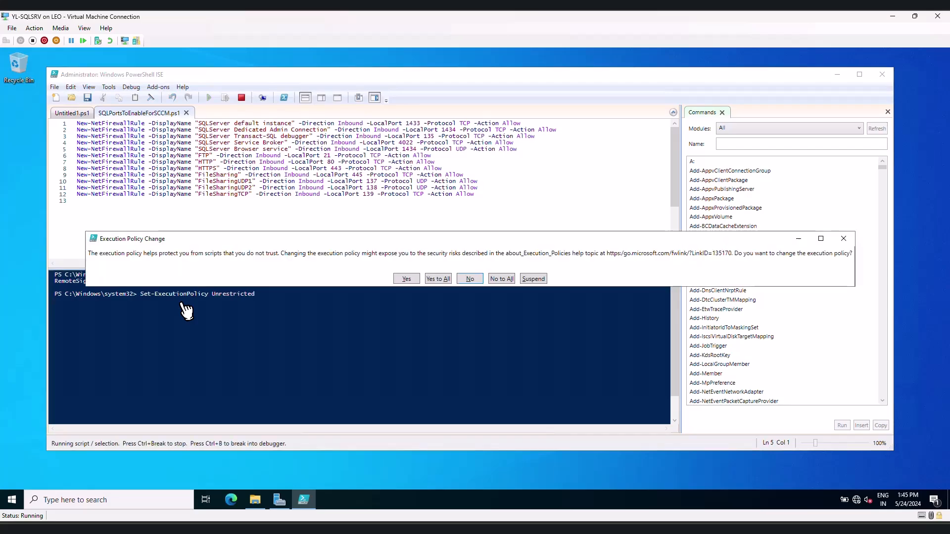
left_click(438, 280)
key("Up")
key("Up")
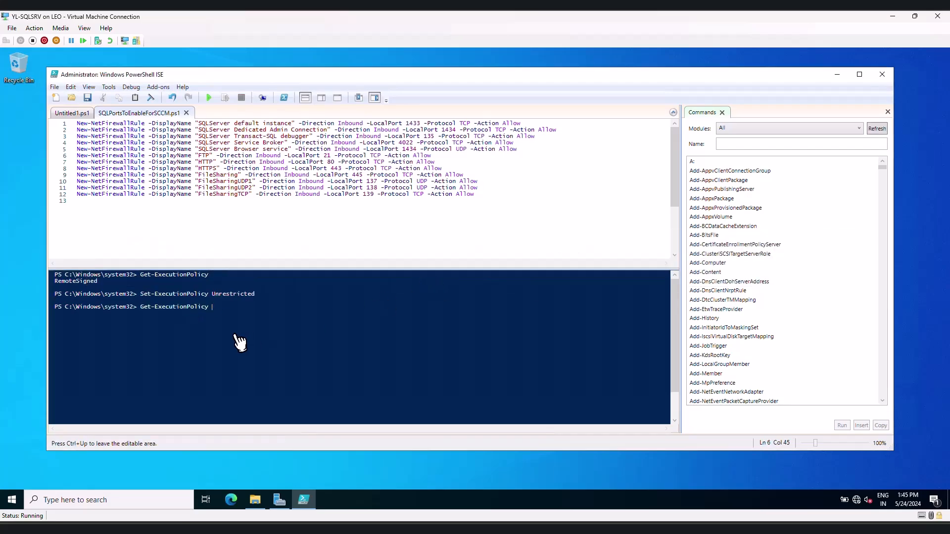
key("Return")
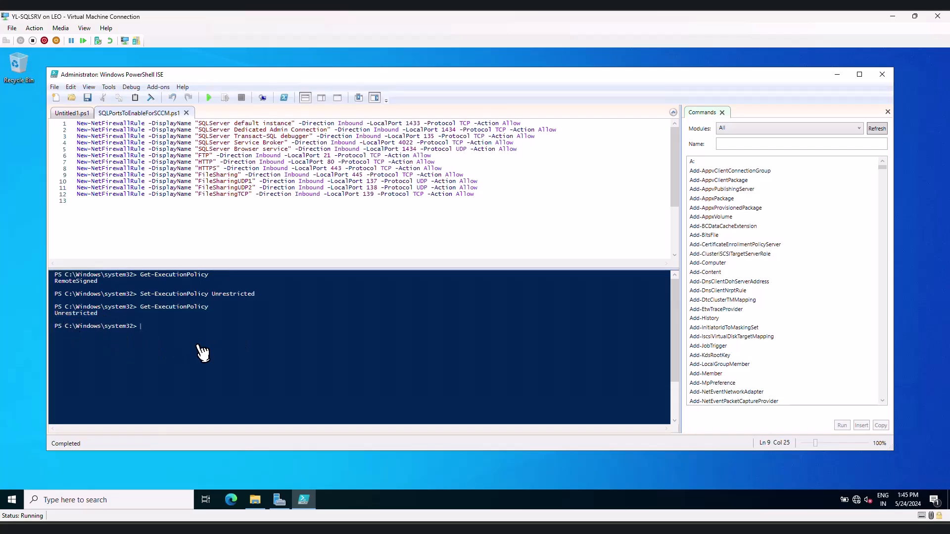
Run the script to create the 12 firewall rules, then close PowerShell ISE
scroll(243, 225, "down", 2)
scroll(238, 207, "up", 2)
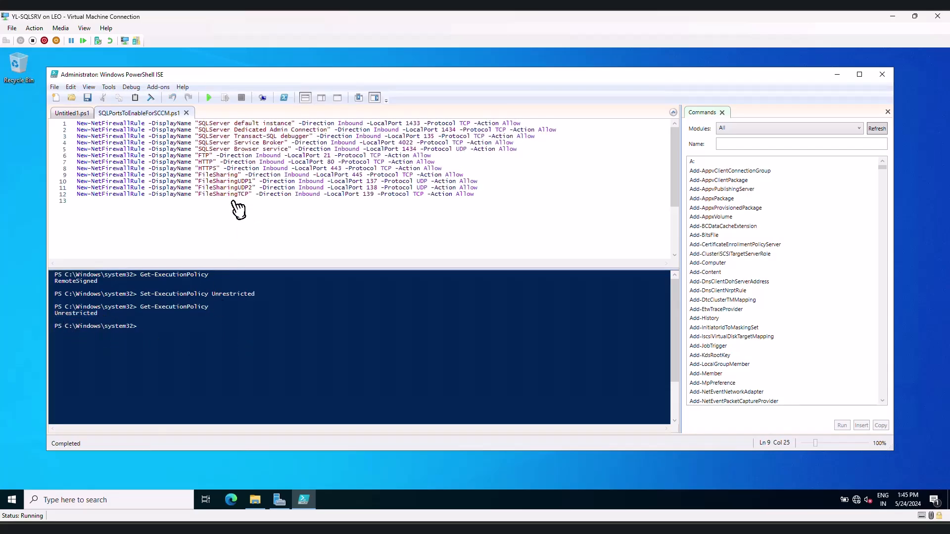
left_click(210, 99)
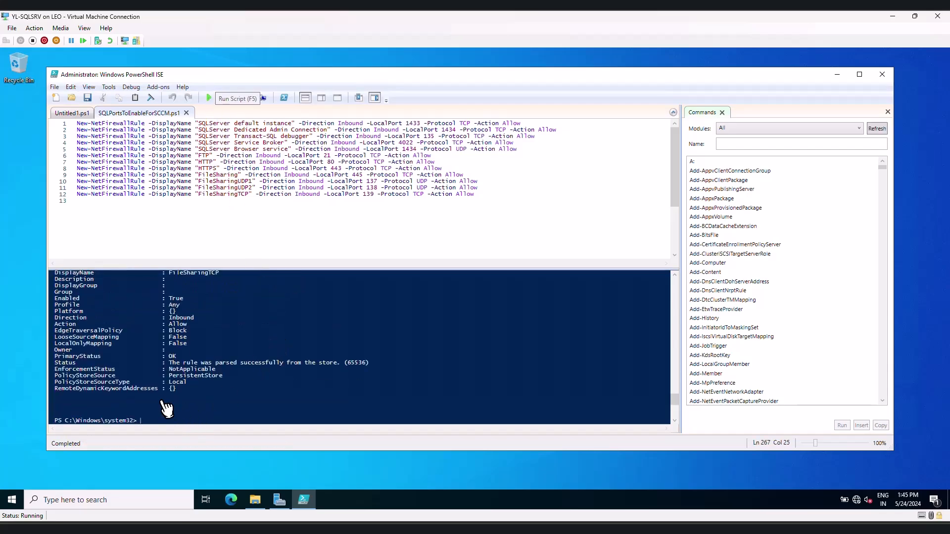
scroll(211, 366, "up", 20)
scroll(200, 330, "down", 20)
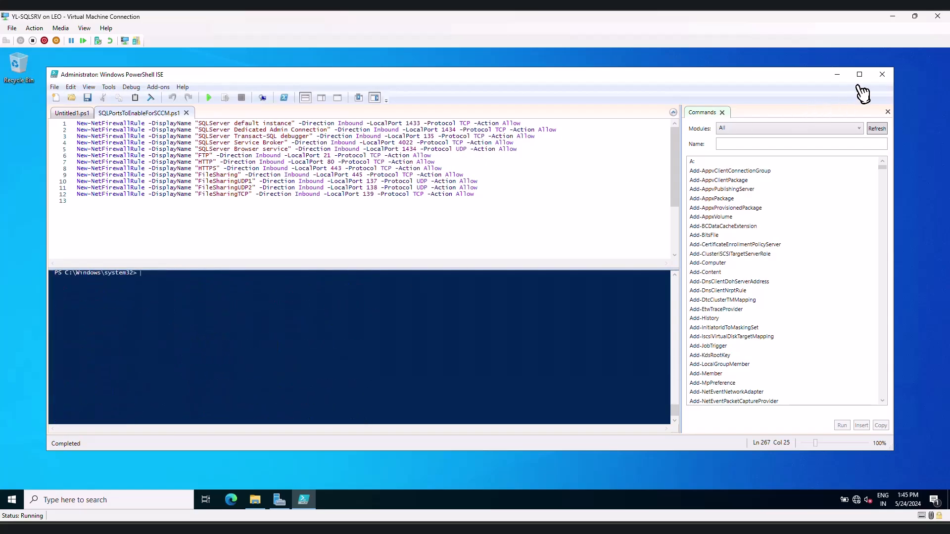
left_click(882, 74)
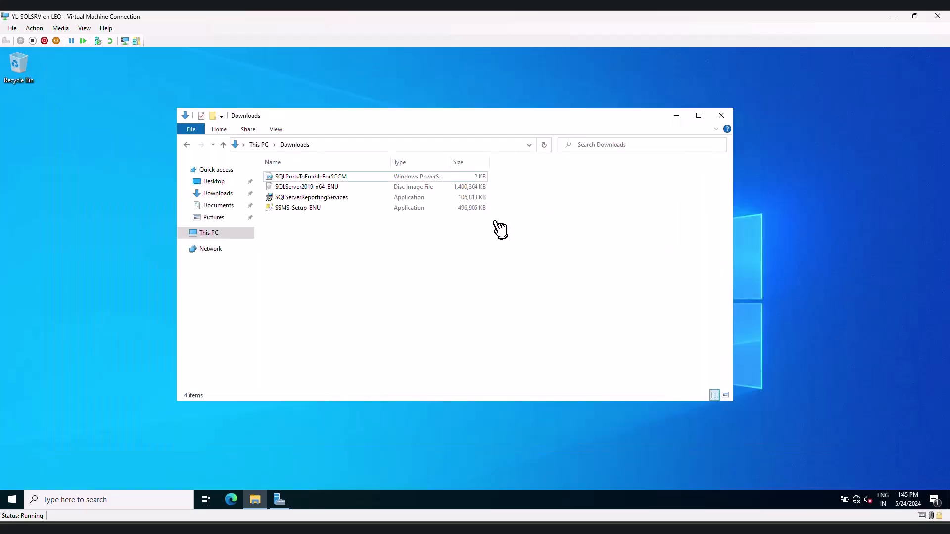
Mount the SQLServer2019-x64-ENU disc image
left_click(306, 187)
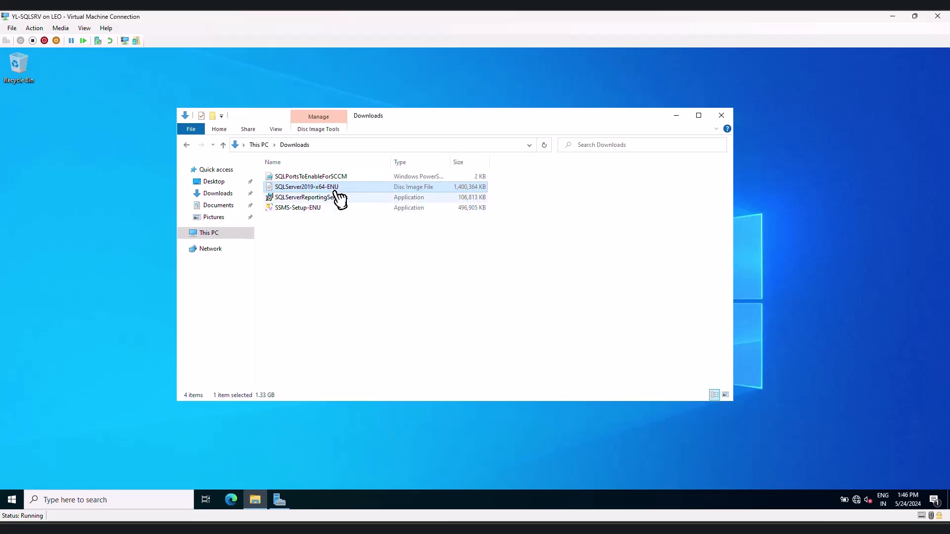
right_click(318, 187)
left_click(332, 193)
Run SQL Server setup as administrator and start a new stand-alone installation
right_click(280, 250)
left_click(304, 266)
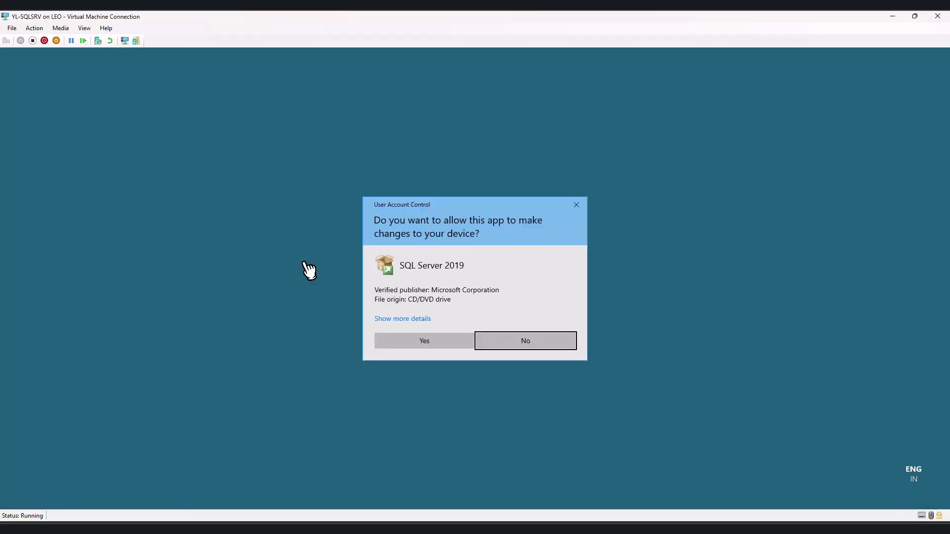
left_click(401, 337)
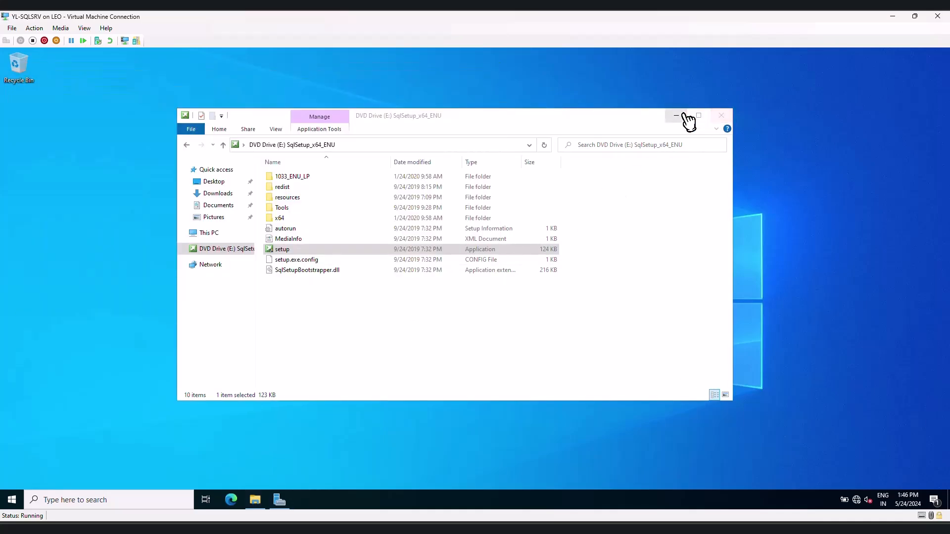
left_click(684, 115)
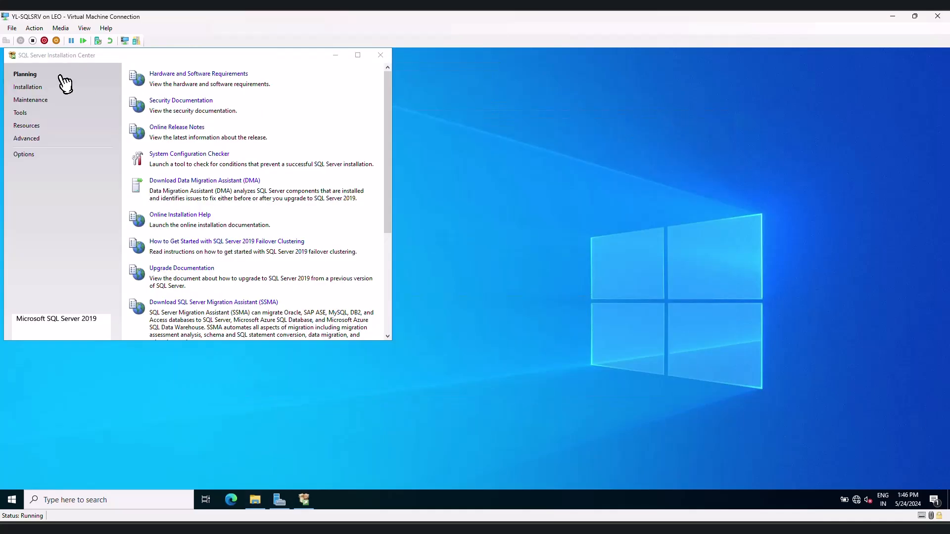
left_click(28, 87)
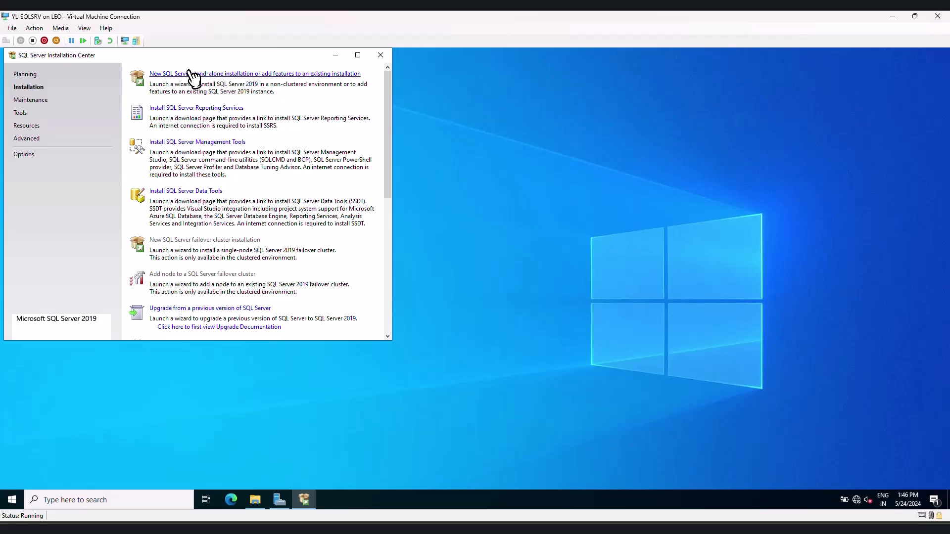
left_click(214, 75)
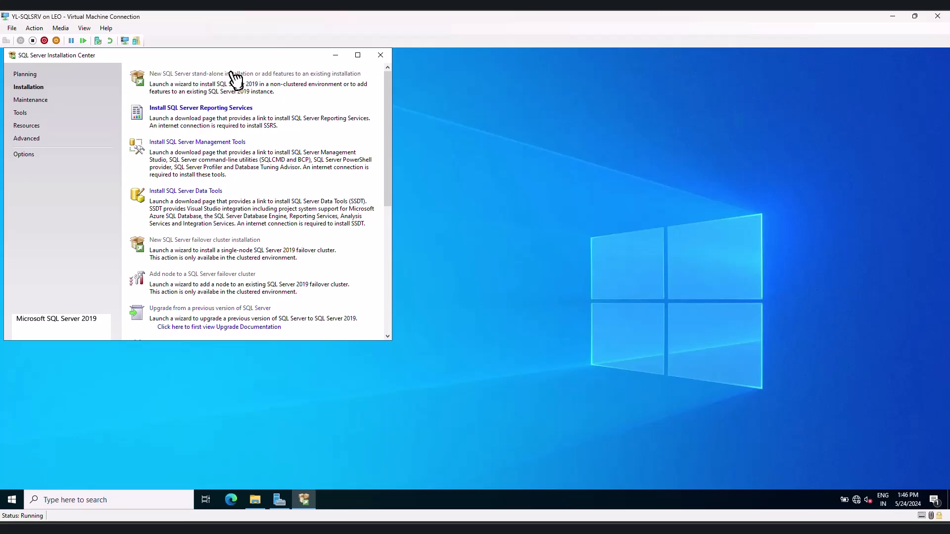
Keep the Evaluation edition, accept the license terms, and exclude SQL Server product updates
left_click(382, 56)
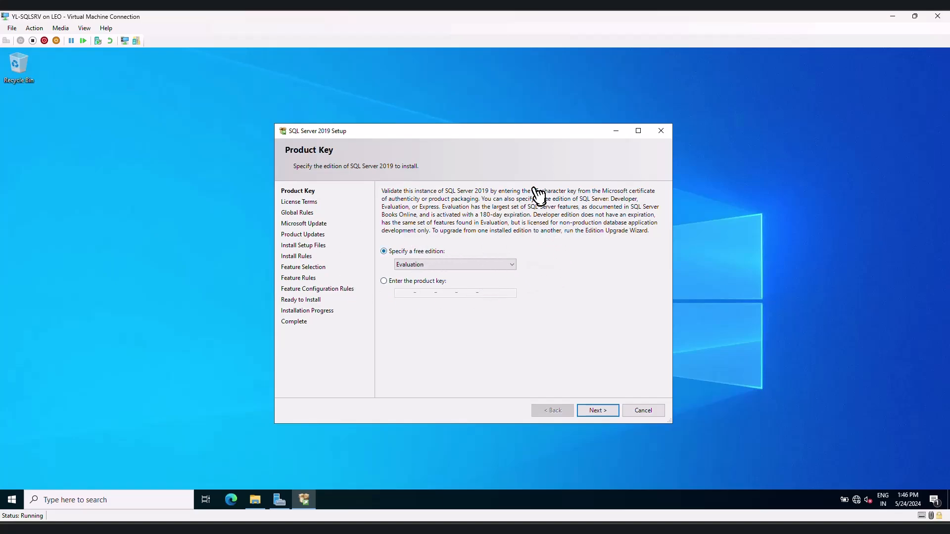
left_click_drag(454, 132, 432, 118)
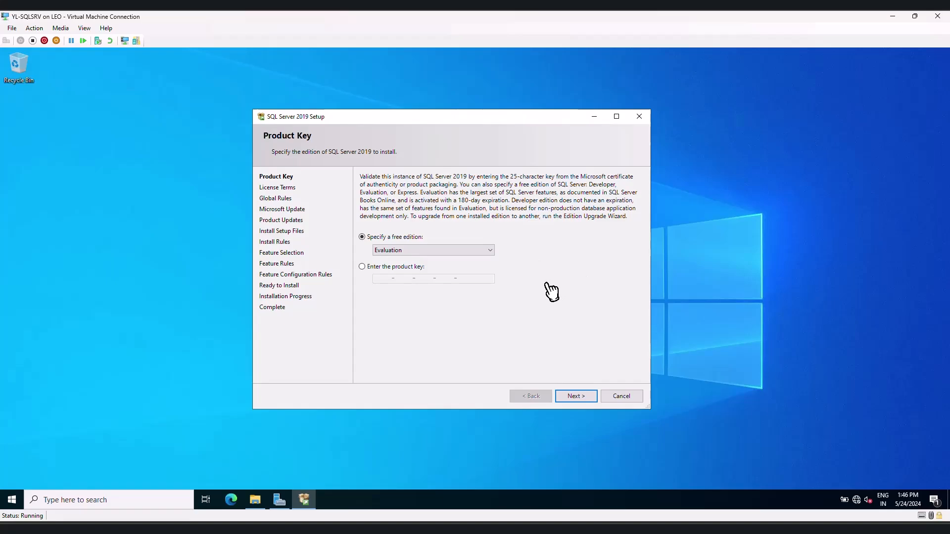
left_click(577, 396)
left_click(396, 330)
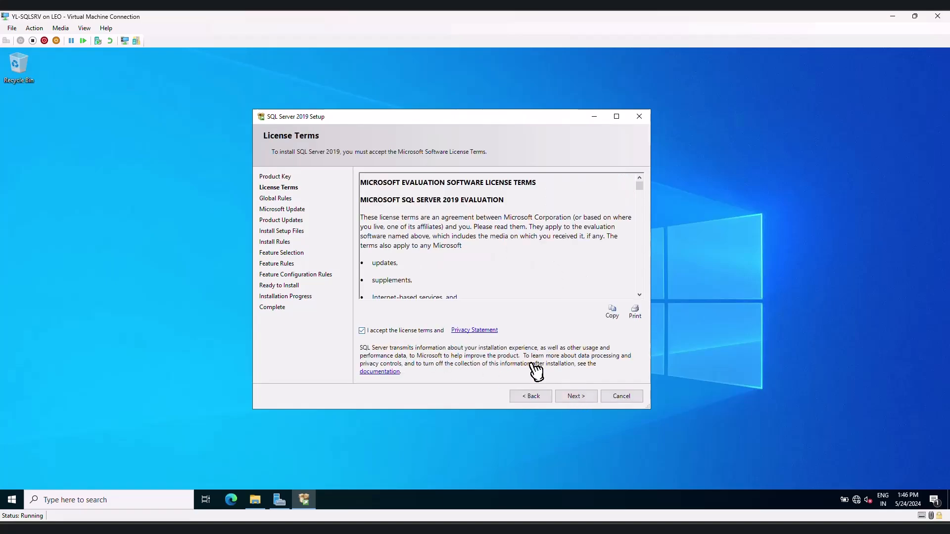
left_click(577, 395)
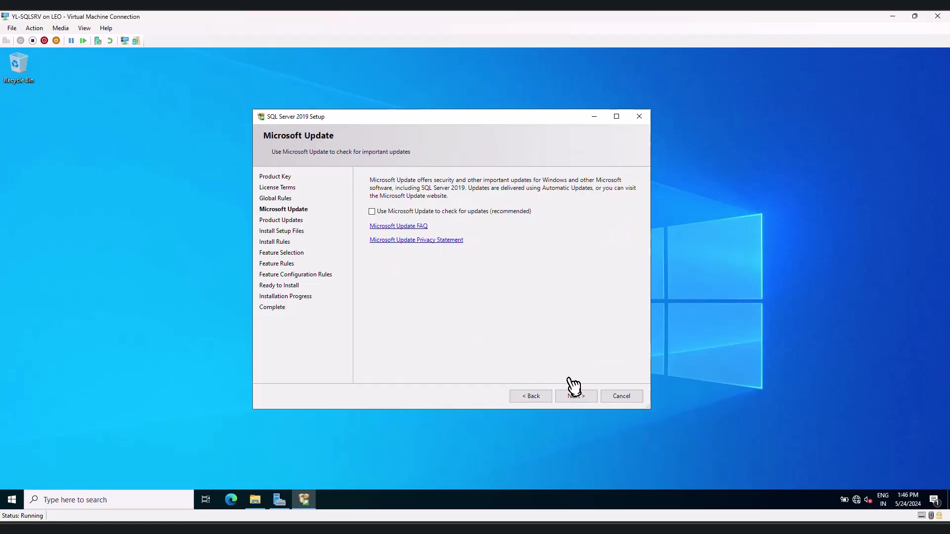
left_click(574, 396)
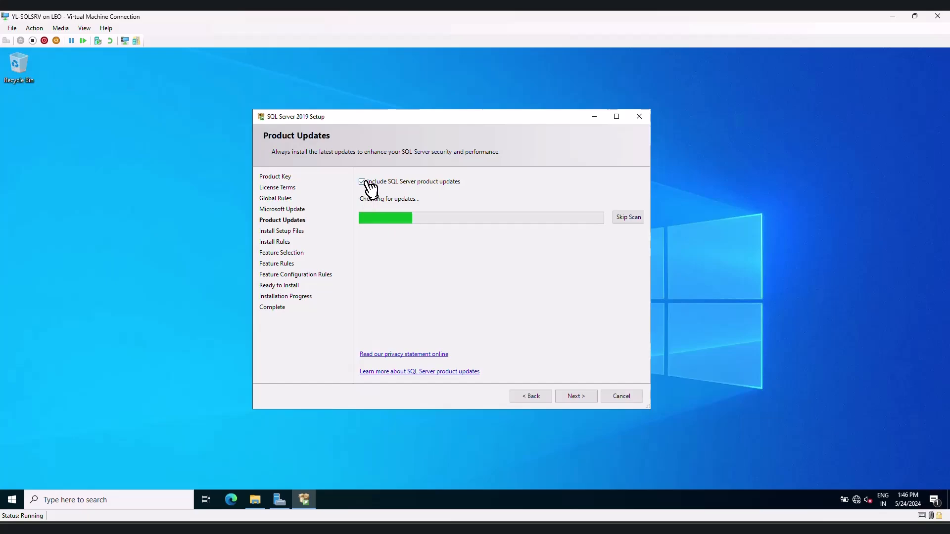
left_click(362, 182)
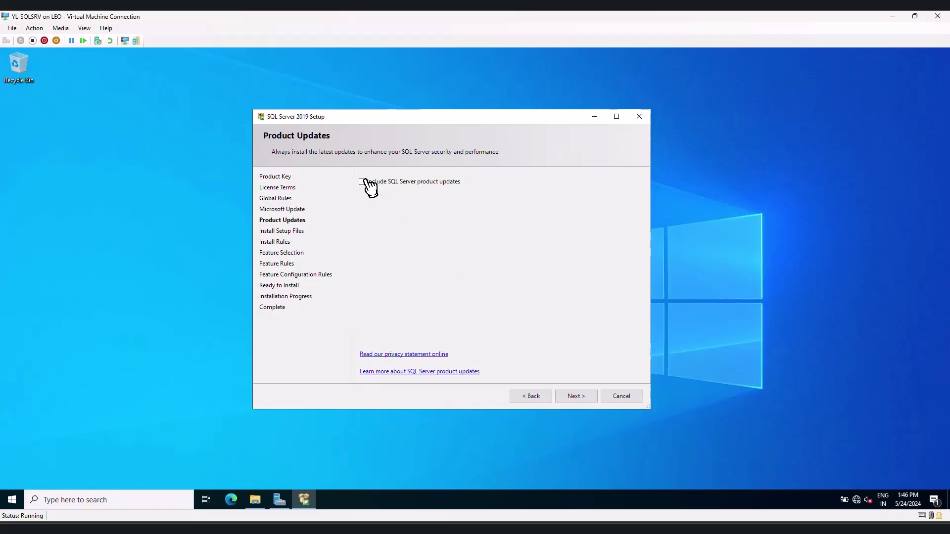
left_click(583, 400)
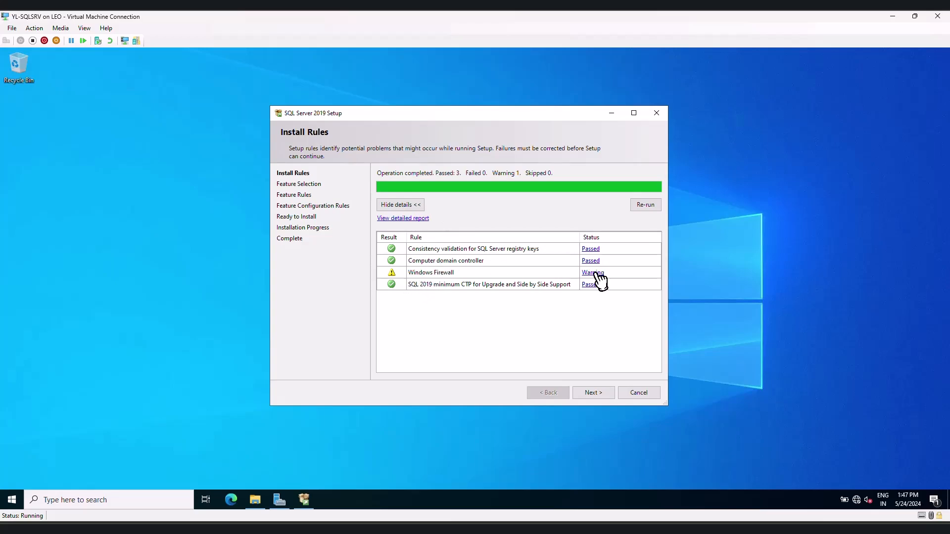
View the Windows Firewall warning details and open its go.microsoft.com fwlink in the browser
left_click(599, 281)
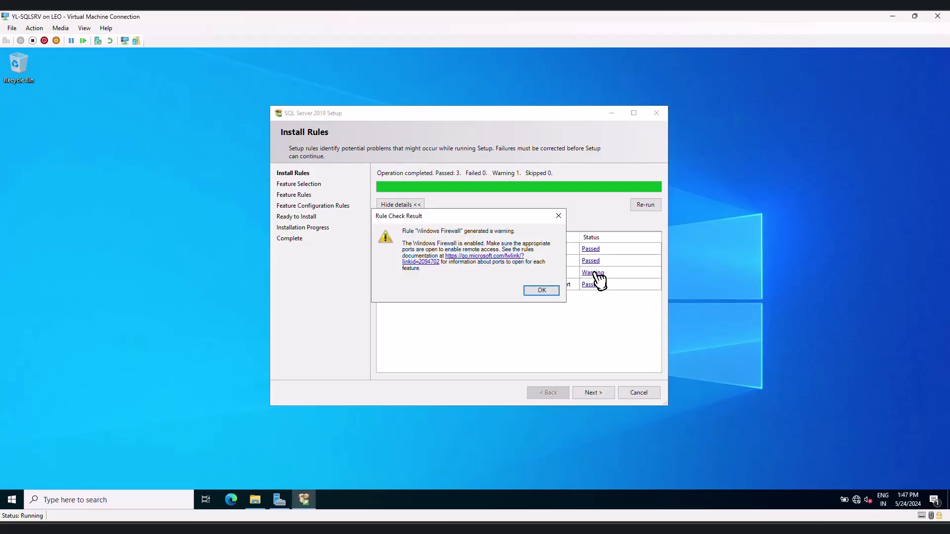
left_click(477, 256)
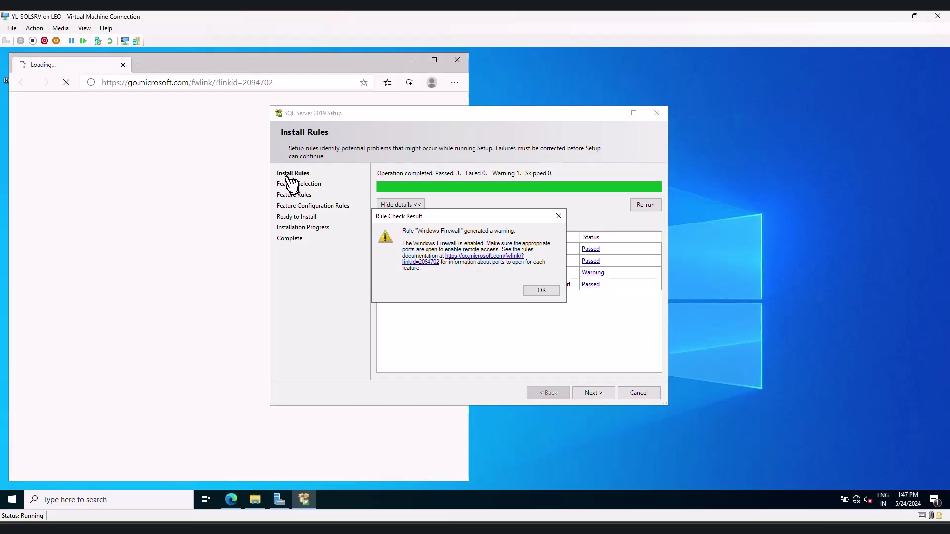
left_click(181, 168)
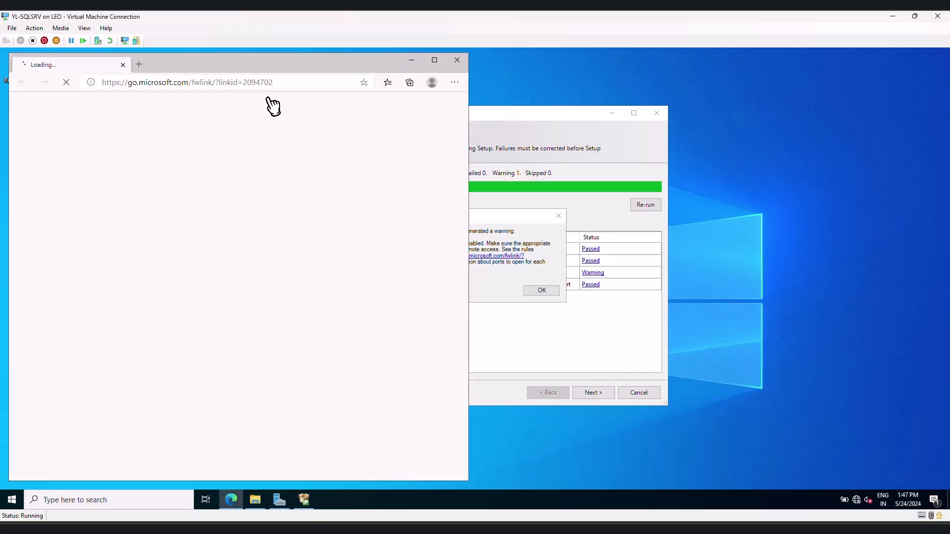
Copy the full go.microsoft.com/fwlink/?linkid=2094702 address from Edge's address bar
double_click(269, 82)
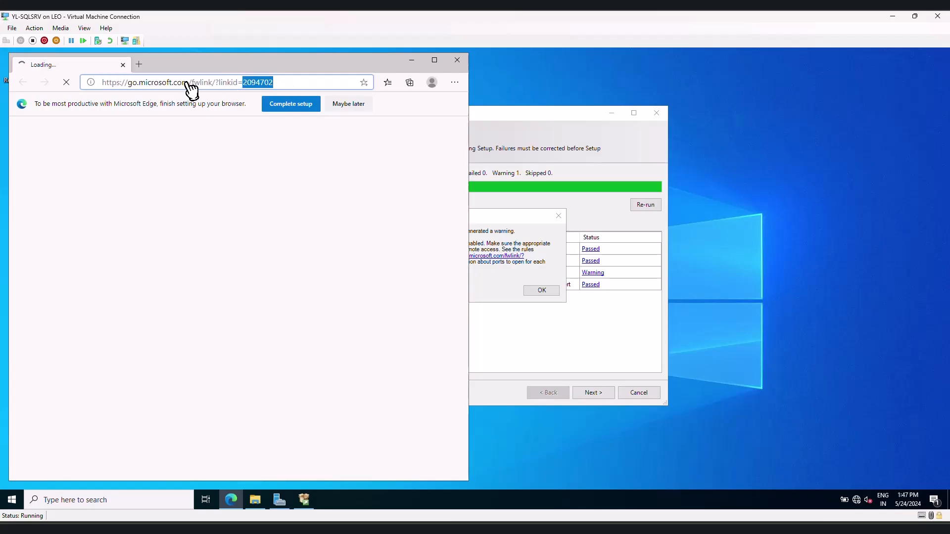
triple_click(114, 82)
right_click(126, 84)
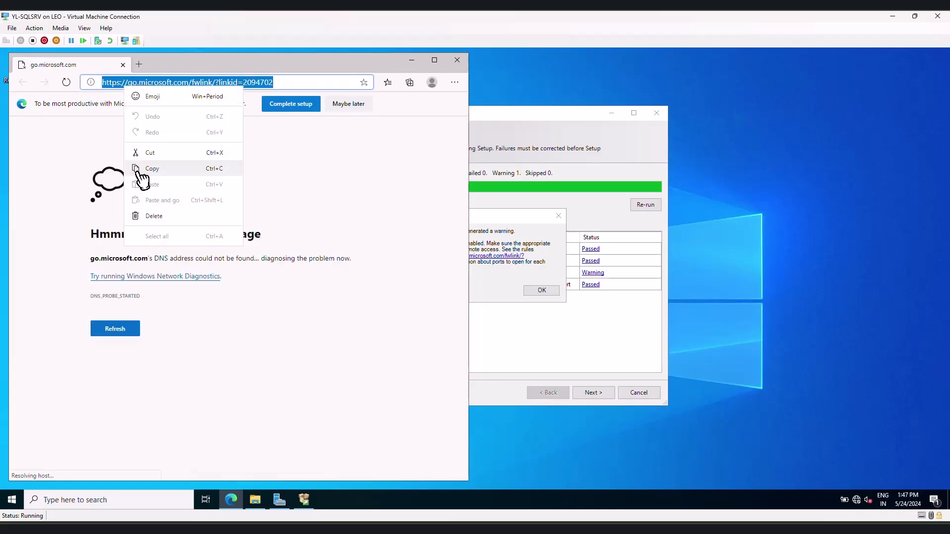
left_click(160, 169)
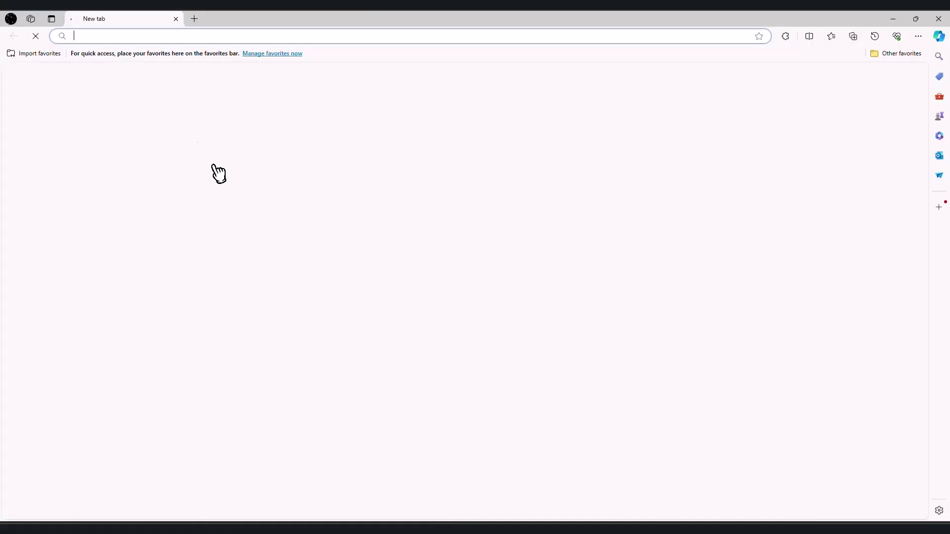
Paste and go to the copied link in host Edge, scrolling down the firewall article
right_click(154, 36)
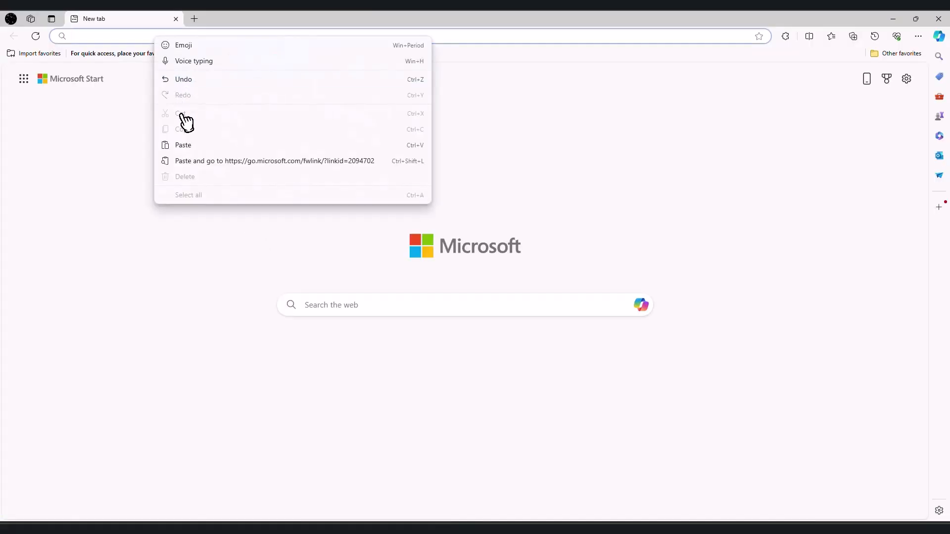
left_click(200, 162)
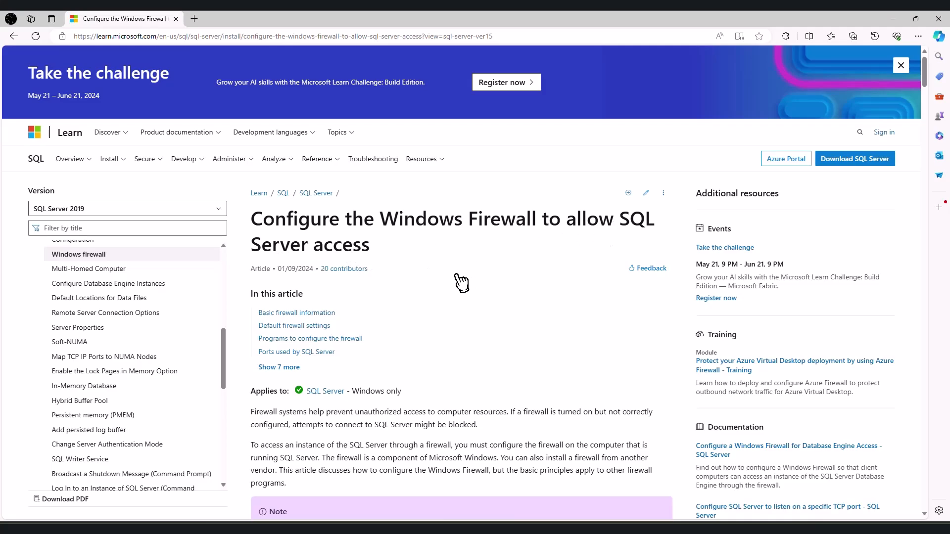
scroll(463, 282, "down", 7)
scroll(458, 287, "down", 14)
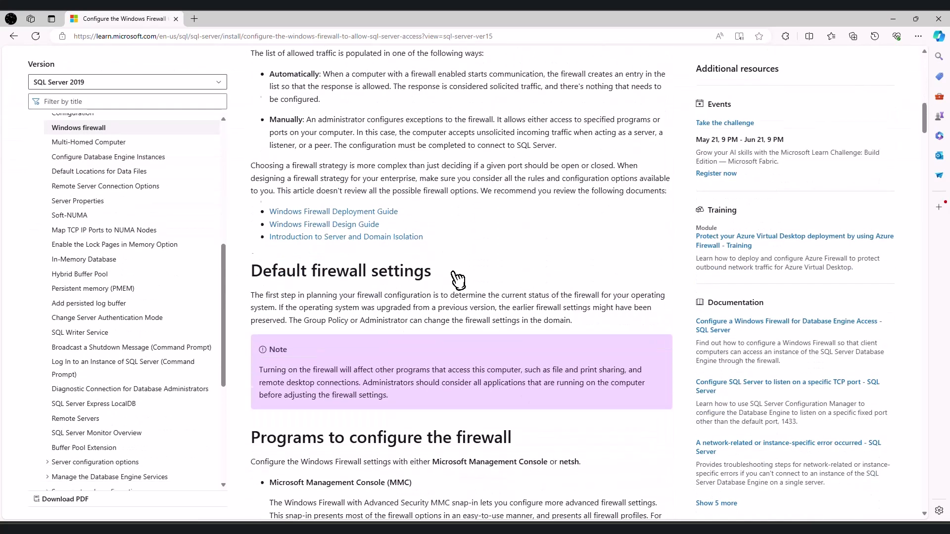
scroll(452, 262, "down", 12)
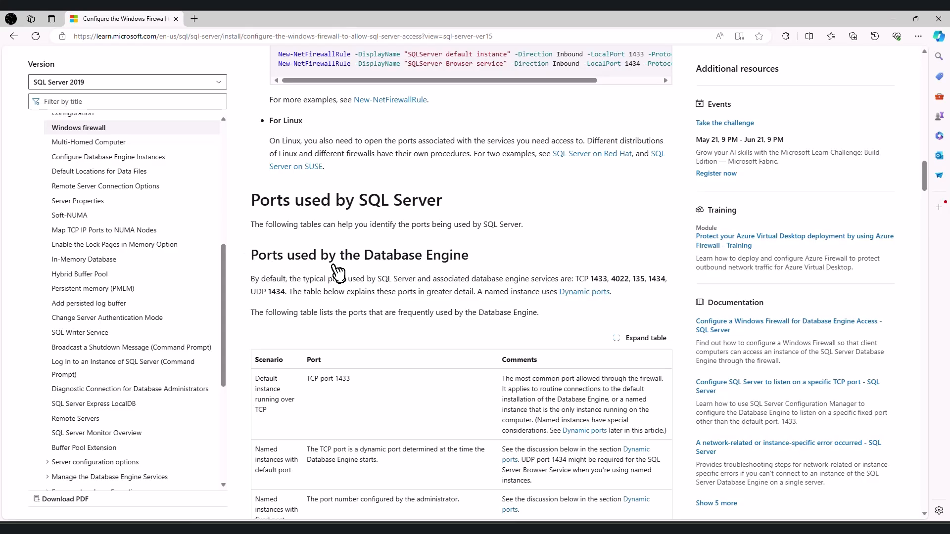
scroll(458, 267, "down", 2)
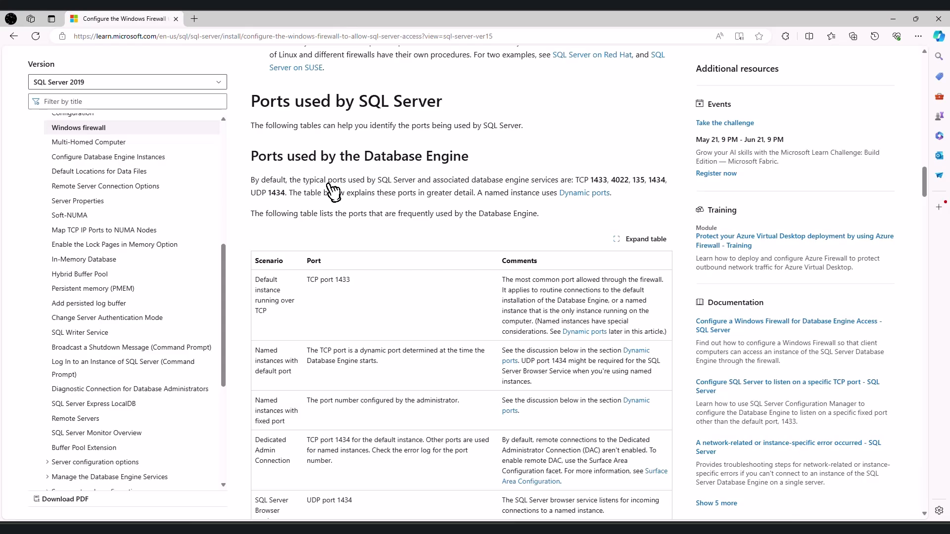
Review the Database Engine ports table, noting the default TCP ports and Replication's FTP port
left_click_drag(575, 180, 666, 183)
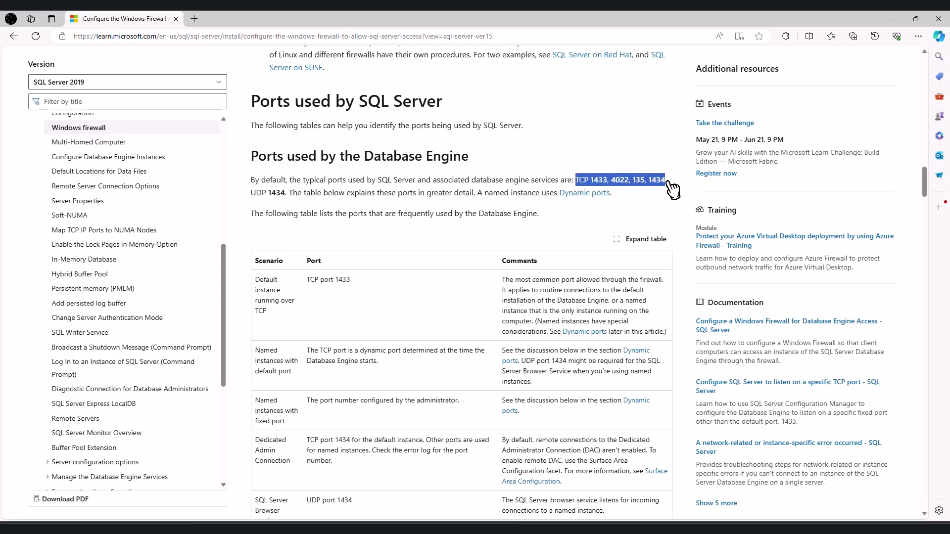
left_click_drag(251, 194, 268, 194)
left_click(375, 202)
scroll(373, 291, "down", 3)
scroll(377, 297, "down", 12)
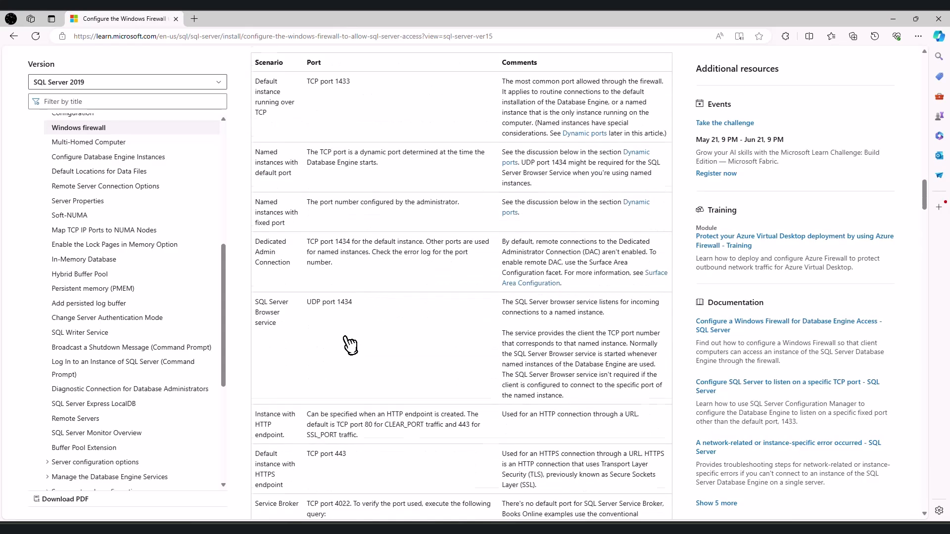
left_click_drag(433, 256, 440, 257)
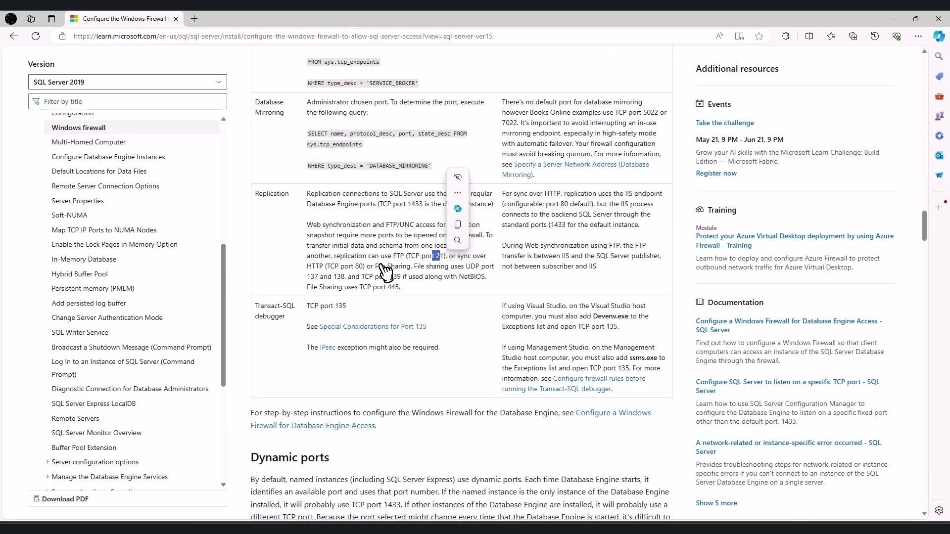
left_click(350, 266)
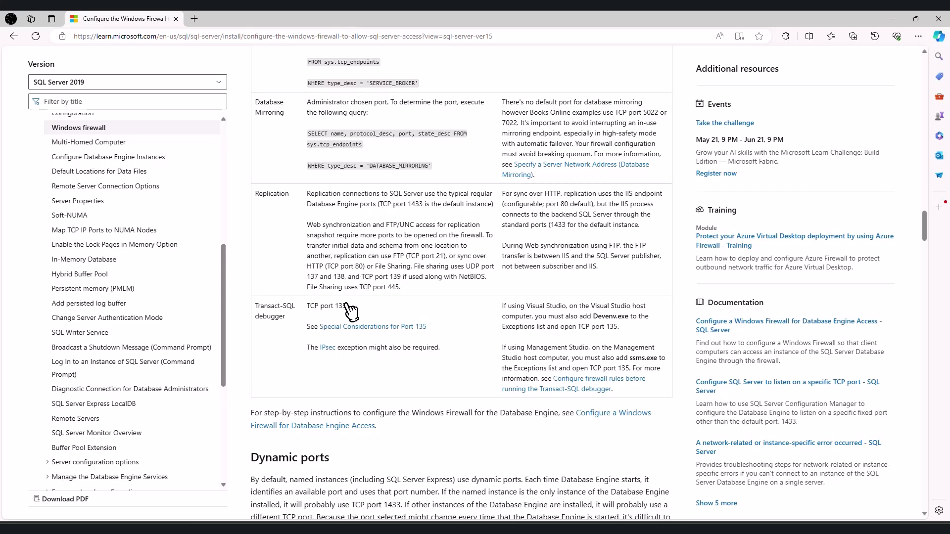
scroll(371, 298, "up", 10)
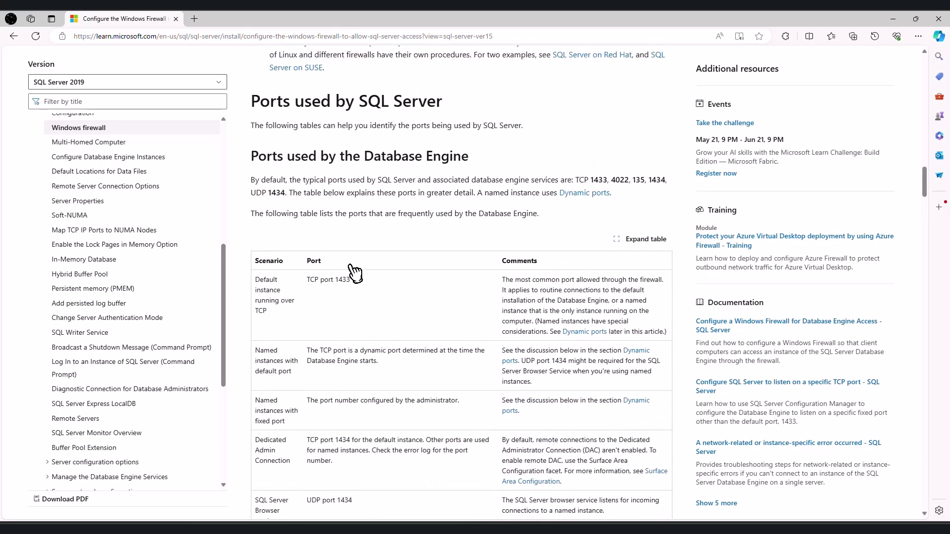
Close the browser windows, get past the install rules firewall warning, and select Database Engine Services
left_click(898, 19)
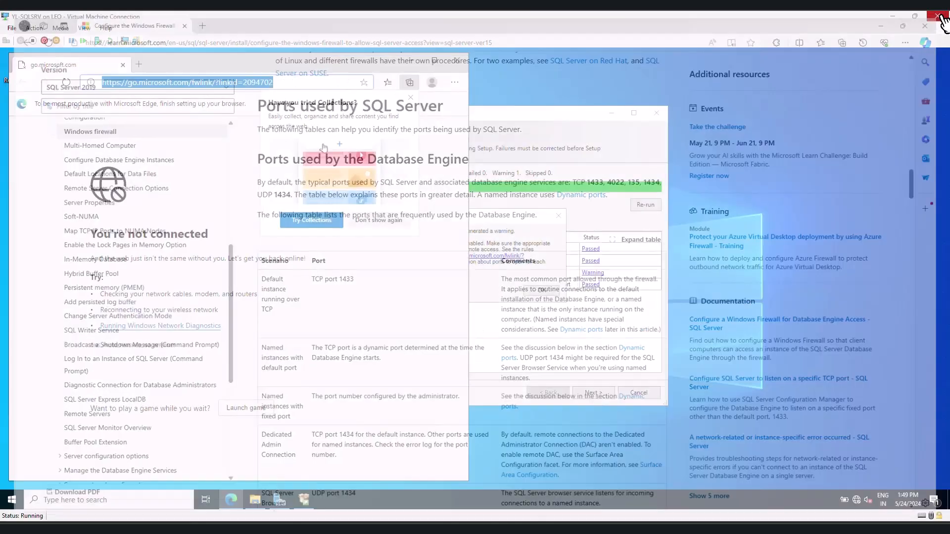
left_click(459, 61)
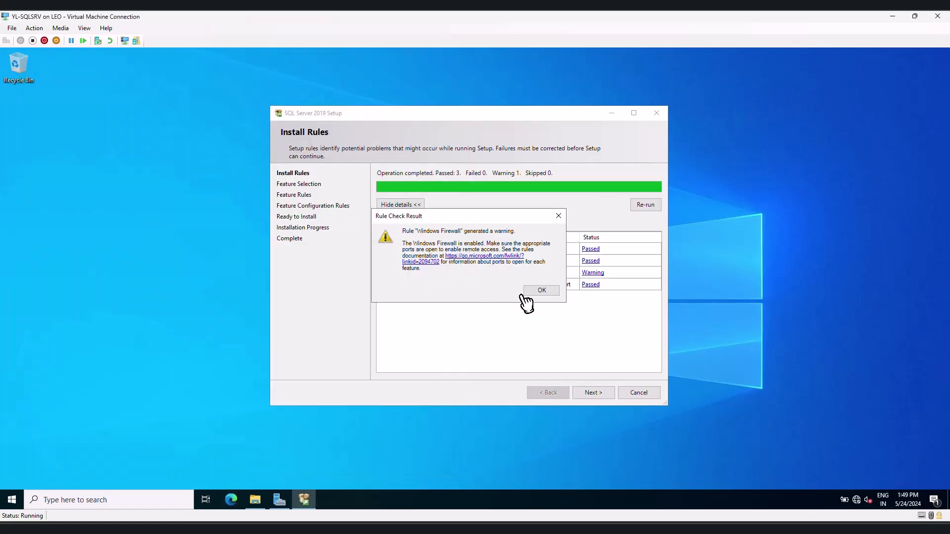
left_click(542, 290)
left_click(593, 393)
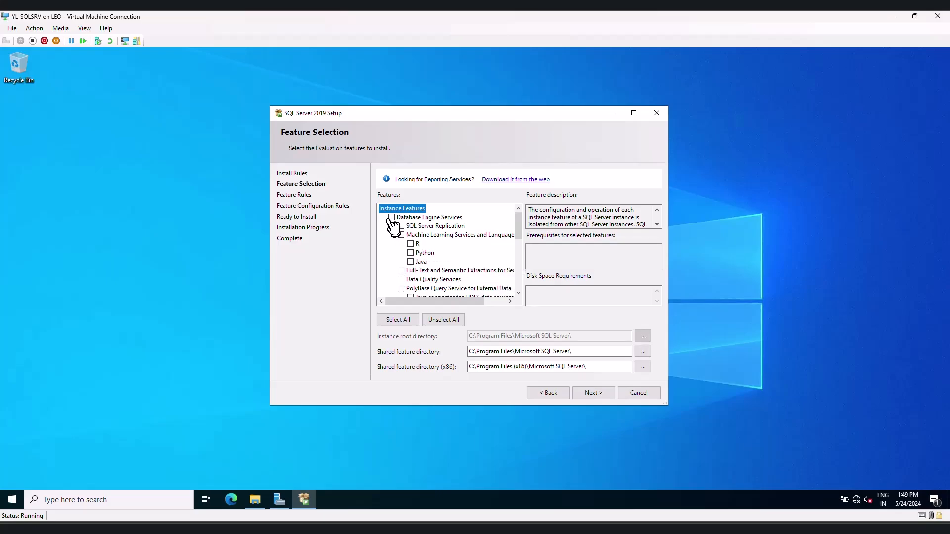
left_click(392, 217)
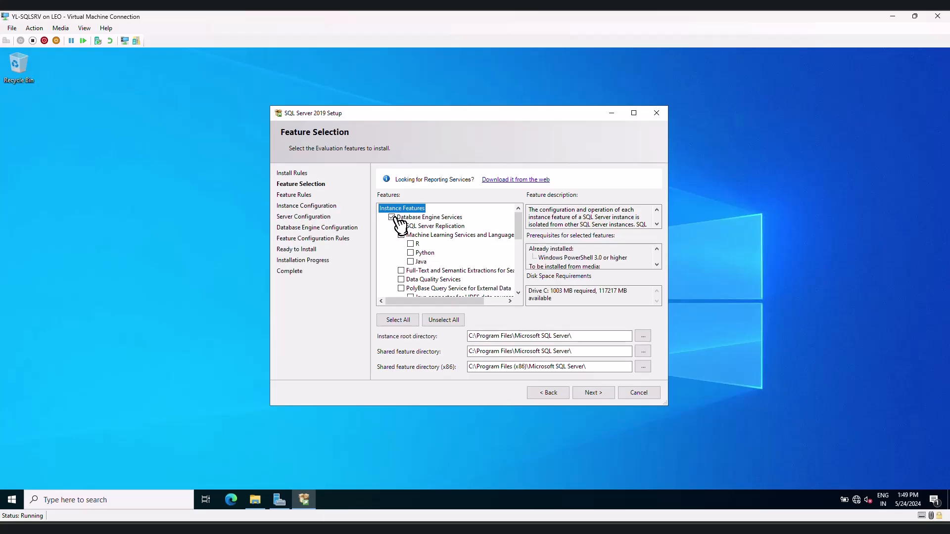
Change the instance root, shared feature and shared feature (x86) directories from drive C to D
left_click(471, 336)
key("Delete")
type("D")
left_click(471, 351)
key("Delete")
type("D")
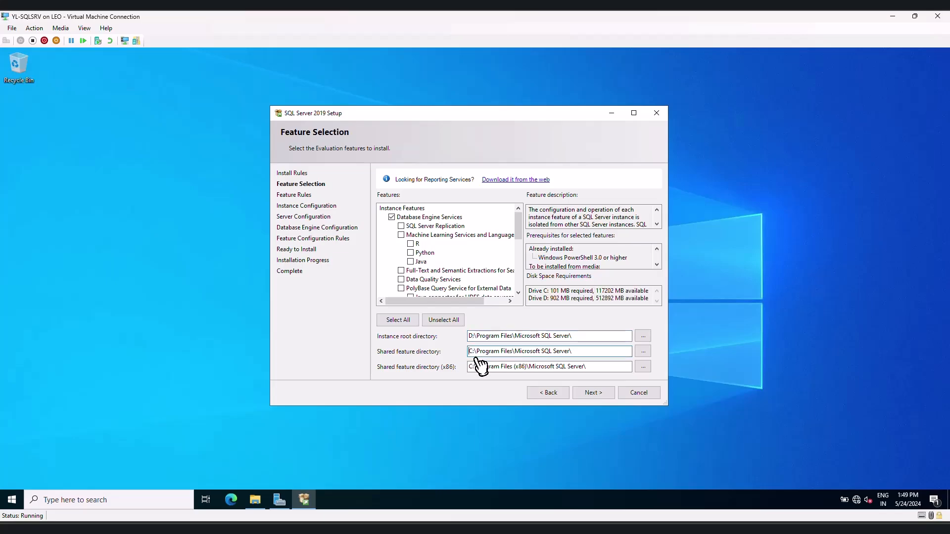
left_click(470, 367)
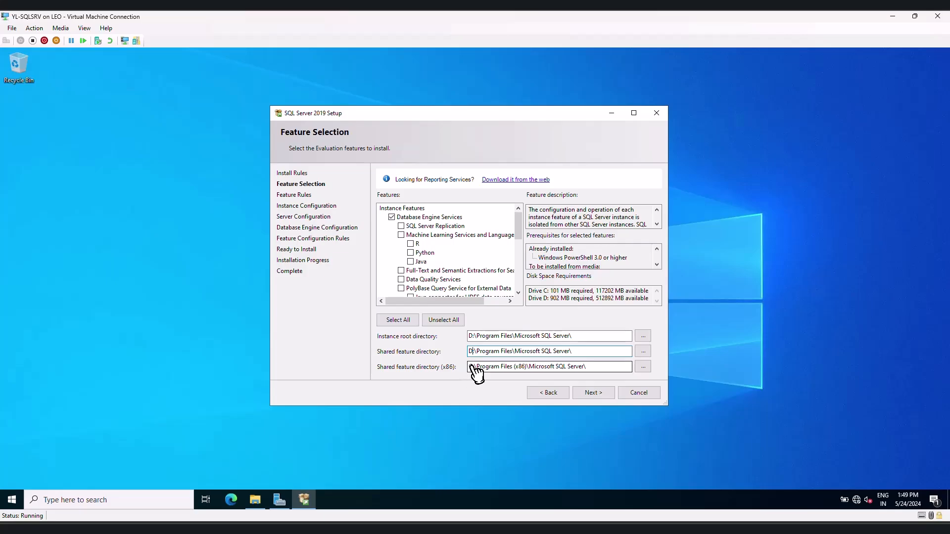
key("Delete")
type("D")
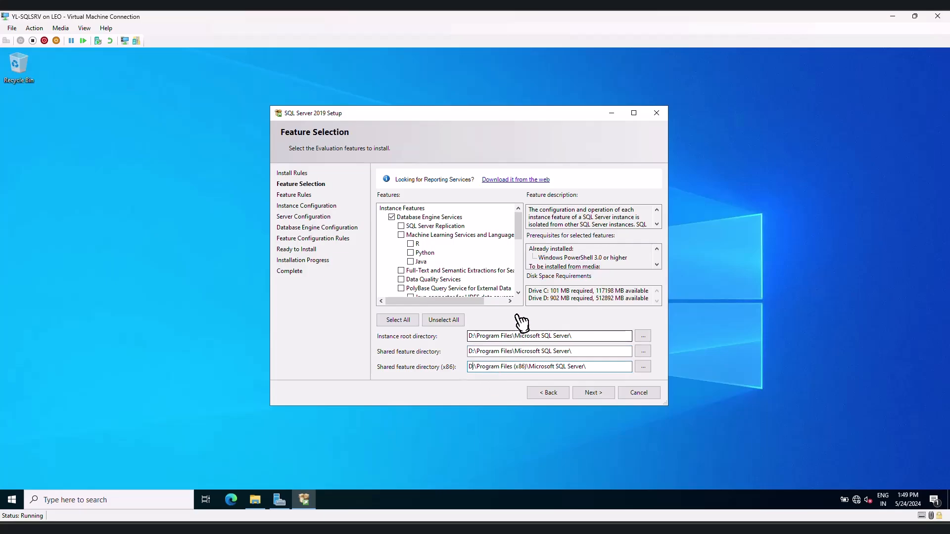
left_click(594, 394)
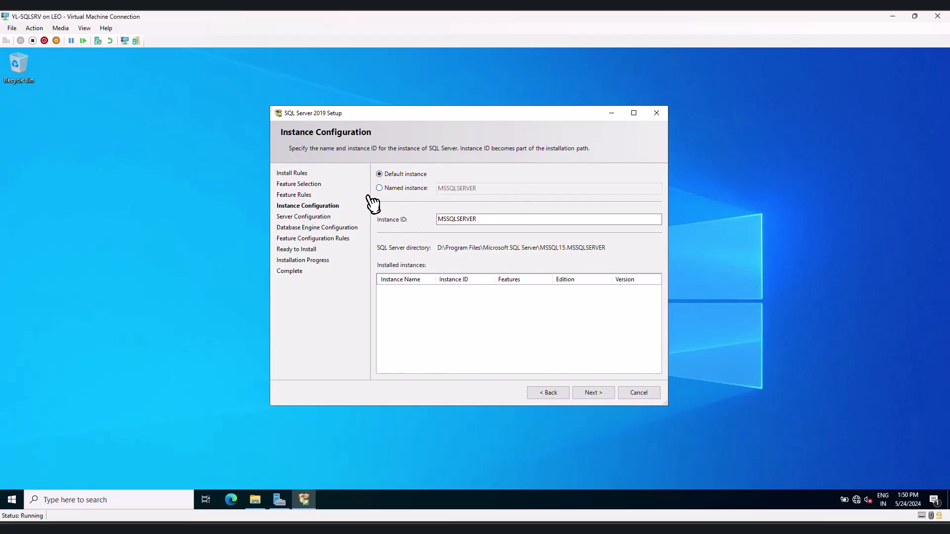
Keep the default MSSQLSERVER instance and review the Database Engine collation setting
left_click(596, 393)
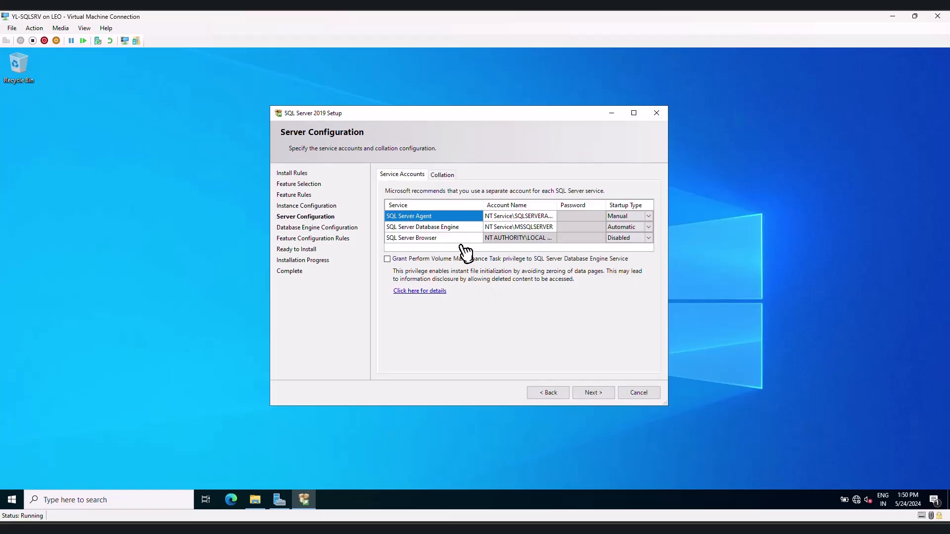
left_click(447, 175)
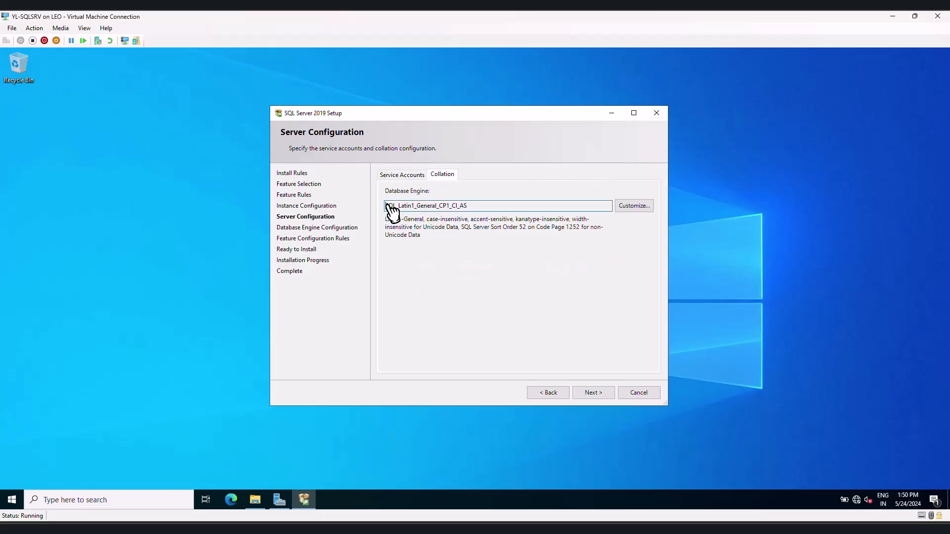
left_click_drag(386, 206, 486, 205)
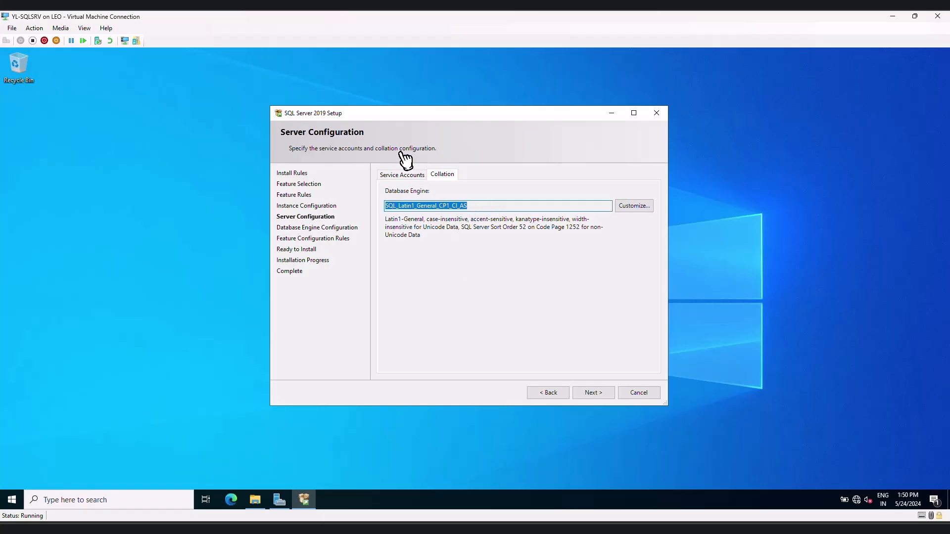
left_click(405, 182)
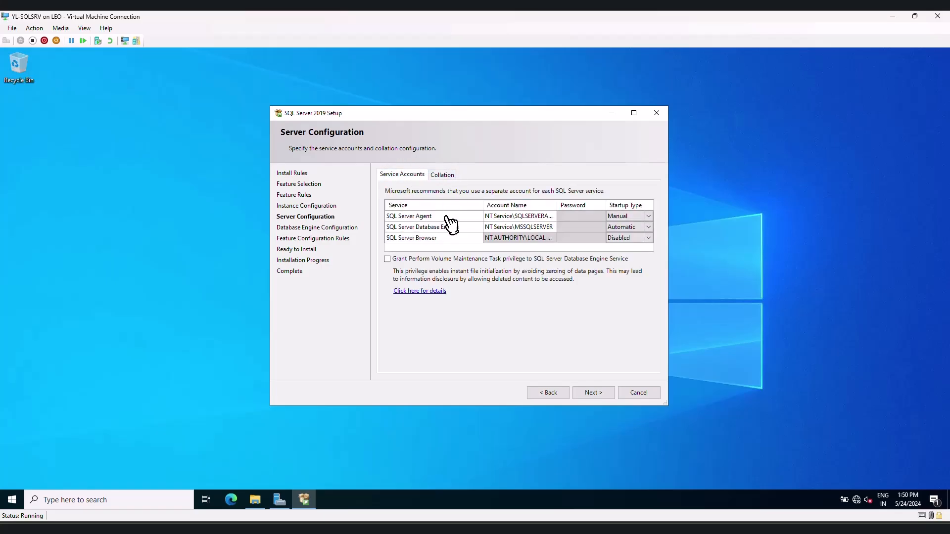
Run SQL Server Agent under the LAB domain admin account with its password, startup Automatic
left_click(518, 217)
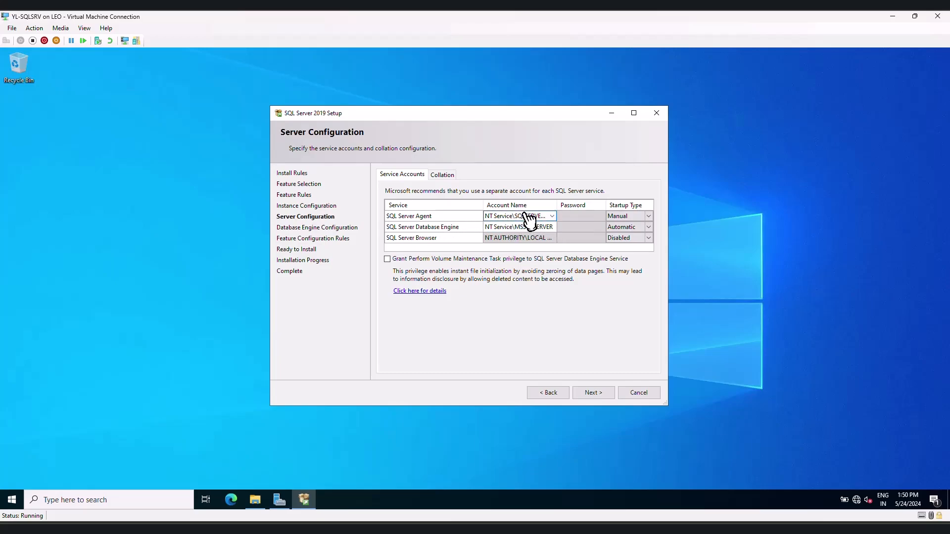
left_click(568, 218)
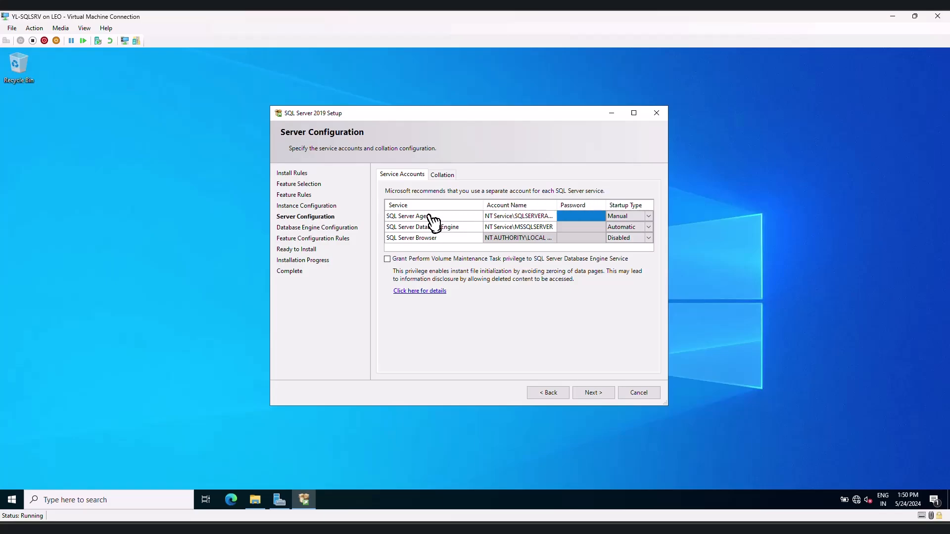
left_click(512, 216)
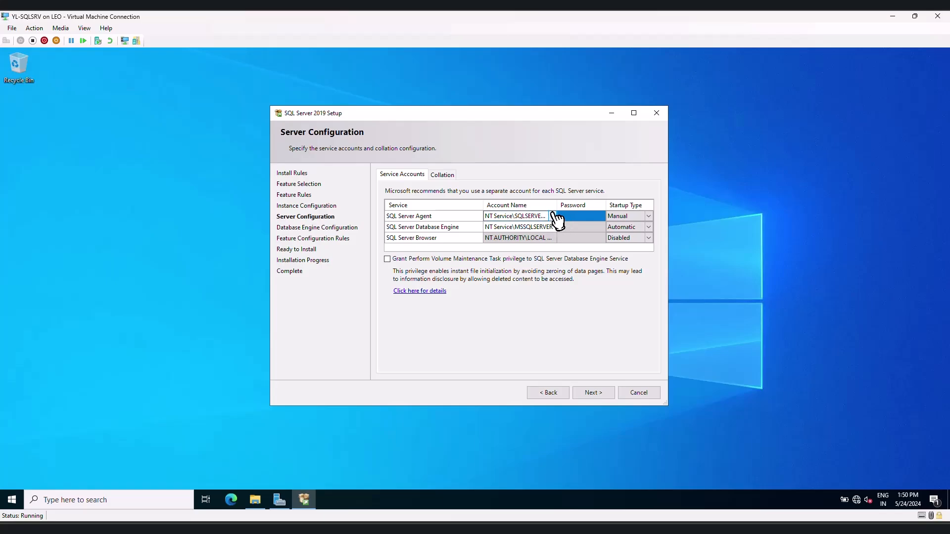
left_click(552, 217)
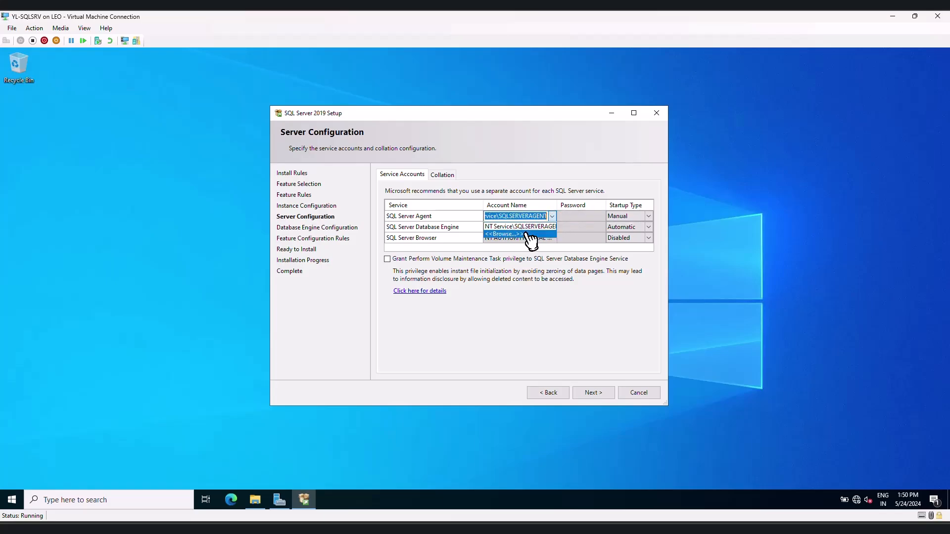
left_click(524, 237)
type("lab")
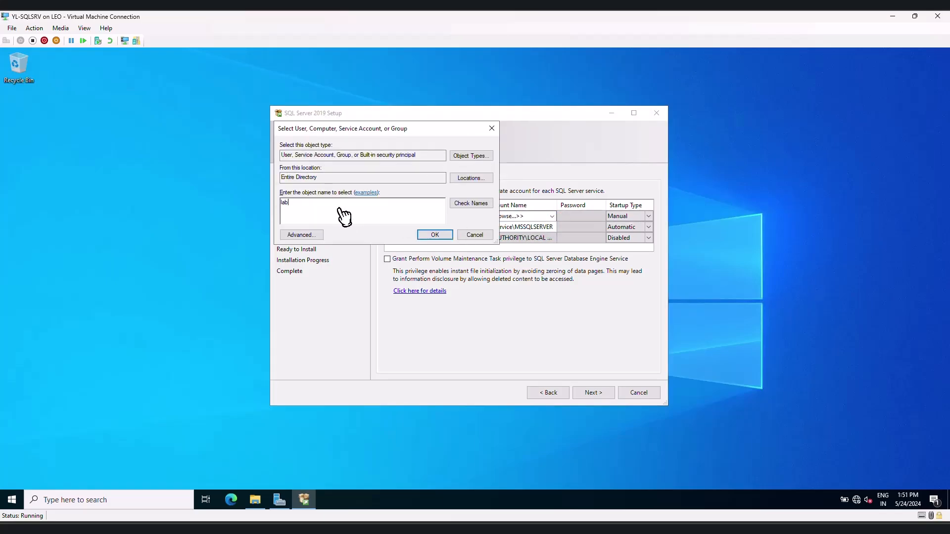
left_click(570, 224)
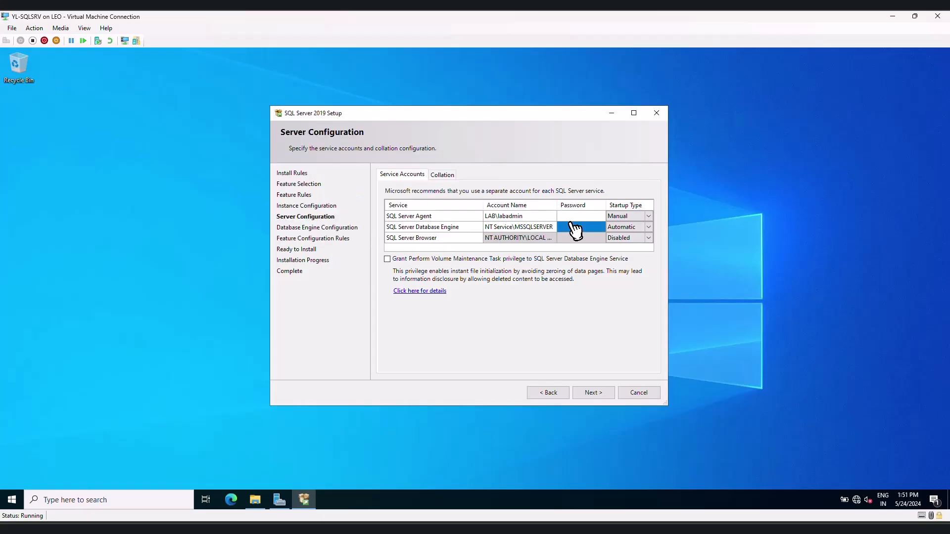
left_click(570, 216)
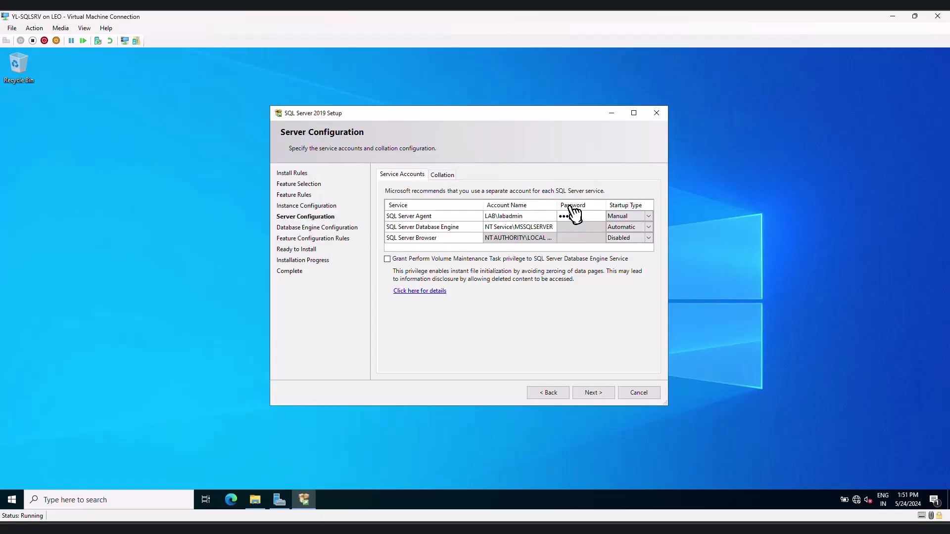
type("••••••••")
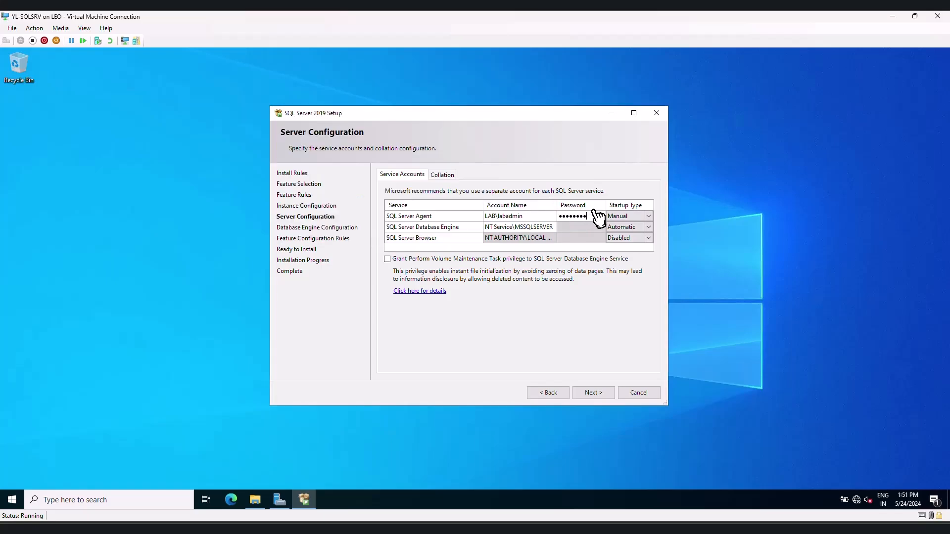
left_click(648, 217)
left_click(633, 226)
Run the Database Engine under the same LAB domain admin account with its password
left_click(550, 227)
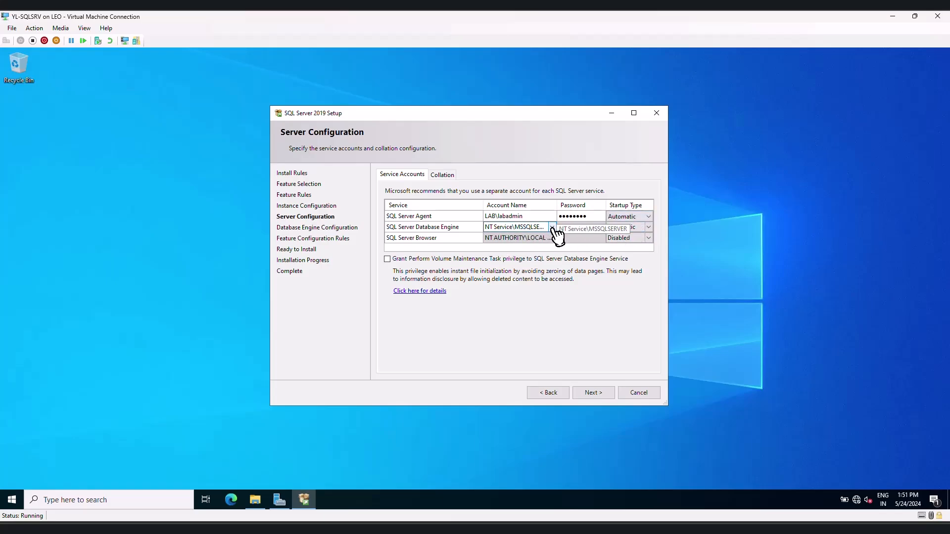
left_click(551, 227)
left_click(538, 246)
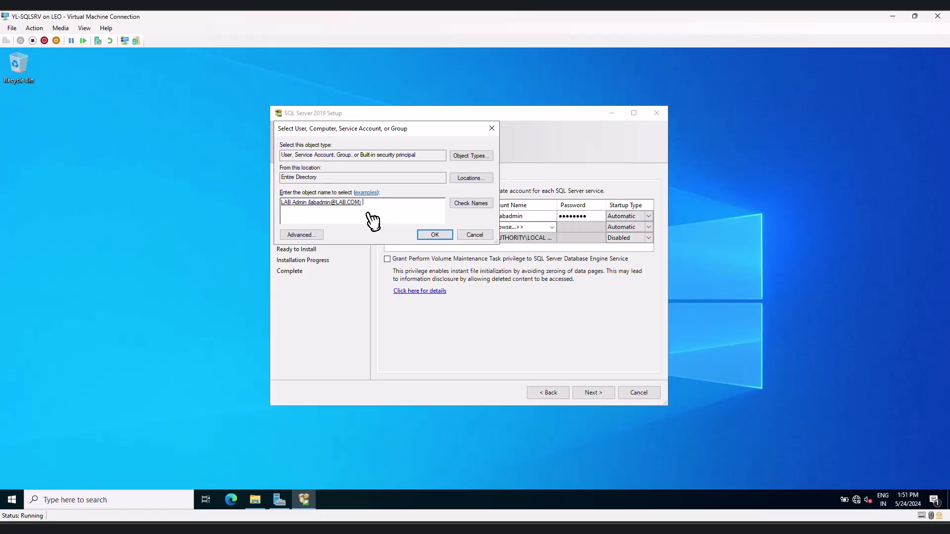
key("Return")
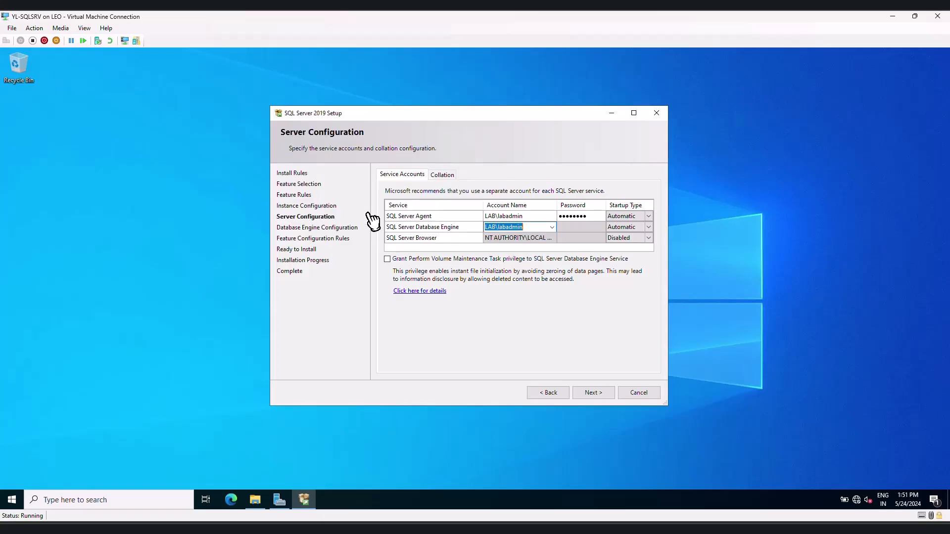
left_click(580, 228)
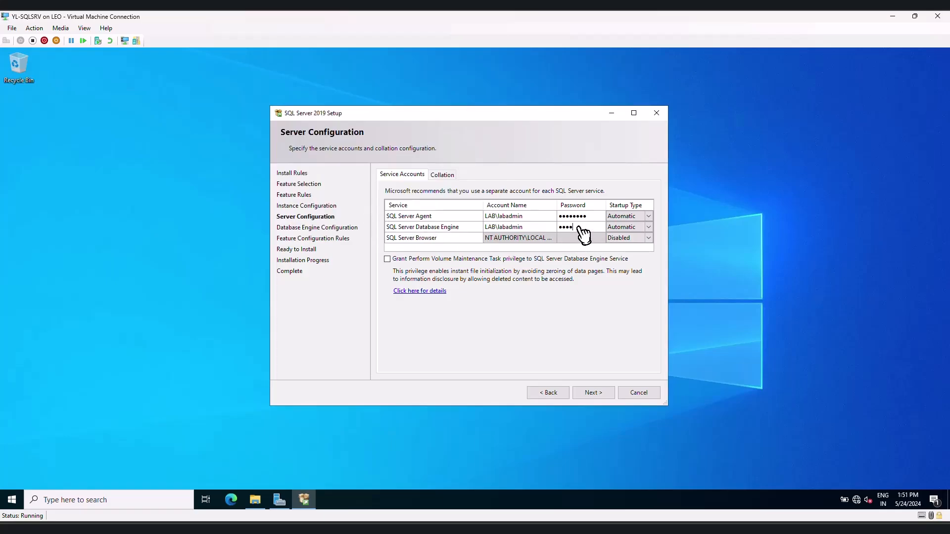
type("••••••••")
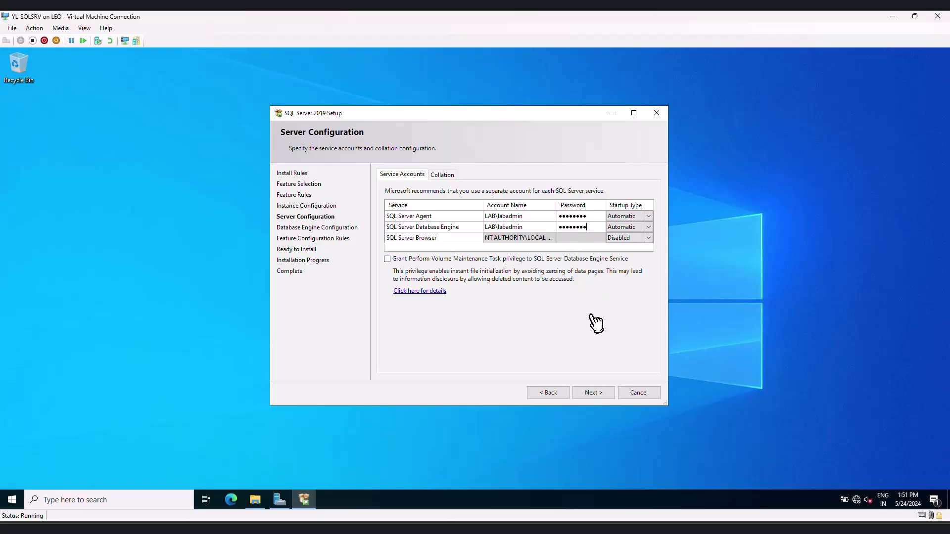
left_click(597, 393)
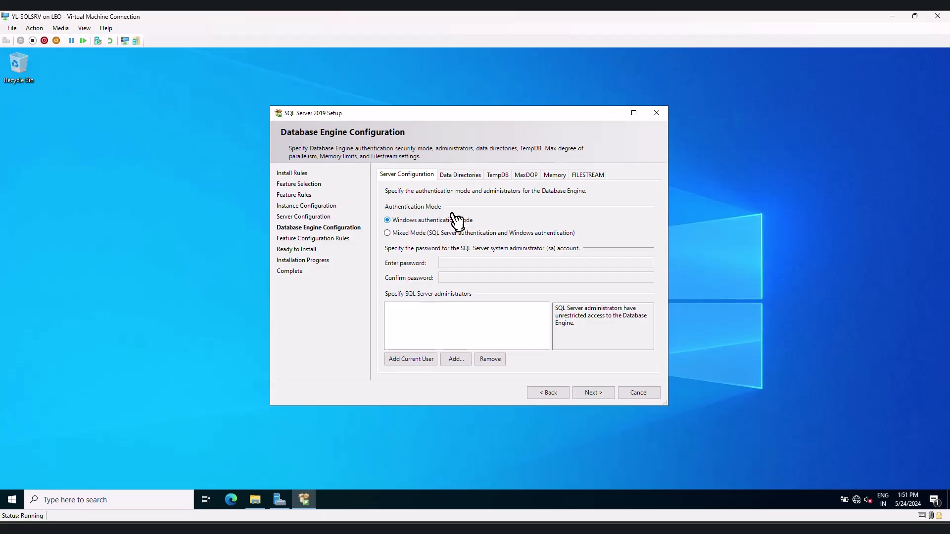
Add the current user as SQL Server administrator, run the install, and close when all features succeed
left_click(410, 362)
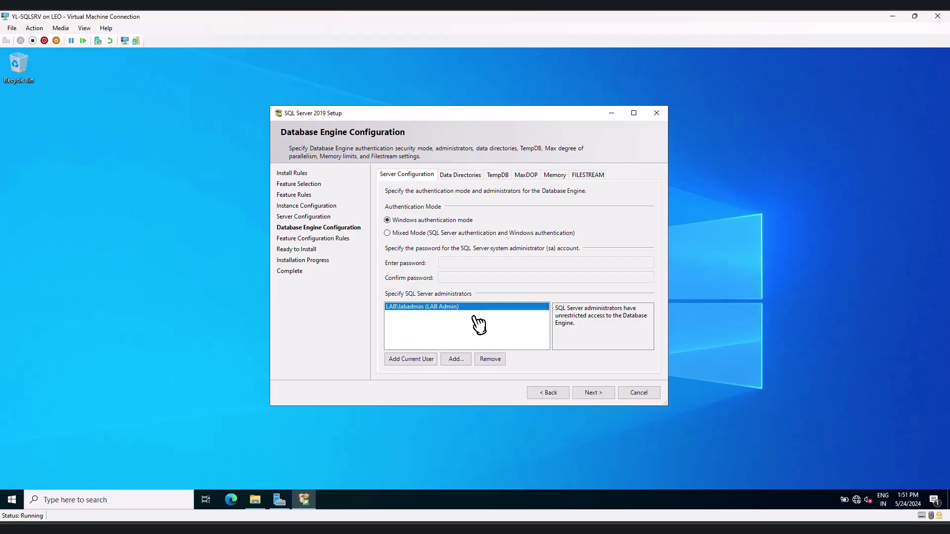
left_click(596, 393)
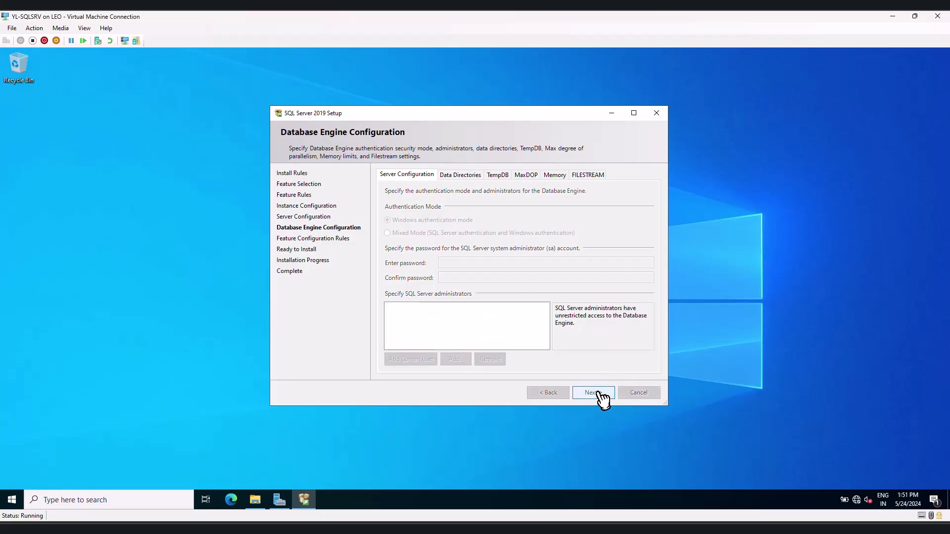
scroll(462, 240, "down", 12)
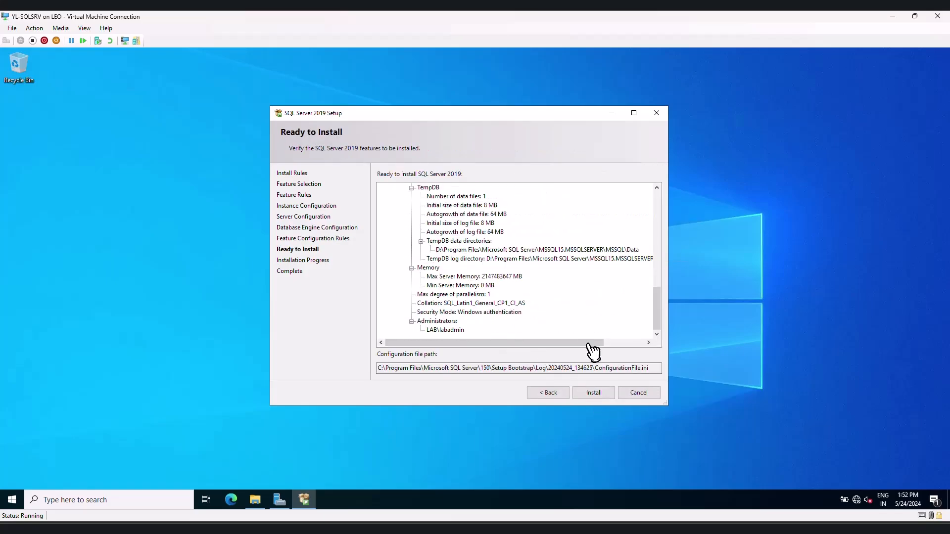
left_click(603, 388)
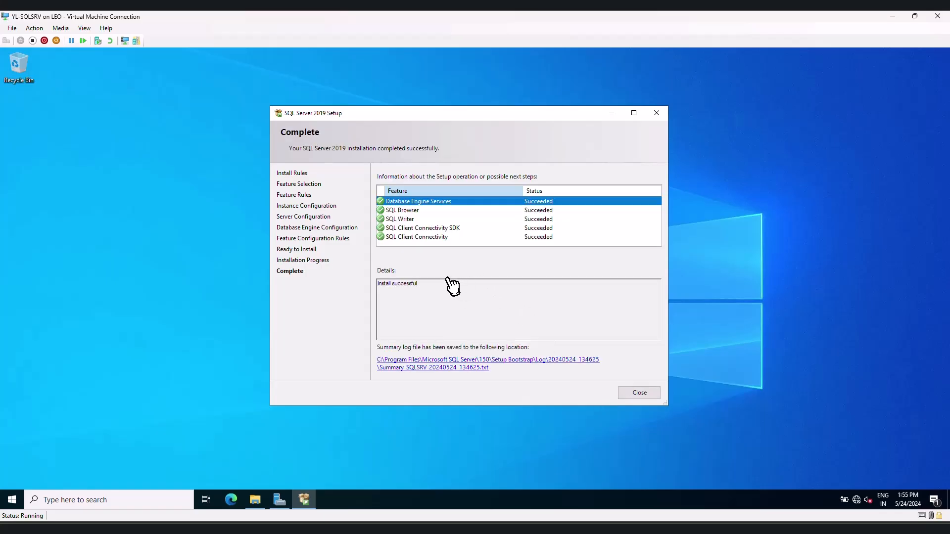
left_click(639, 394)
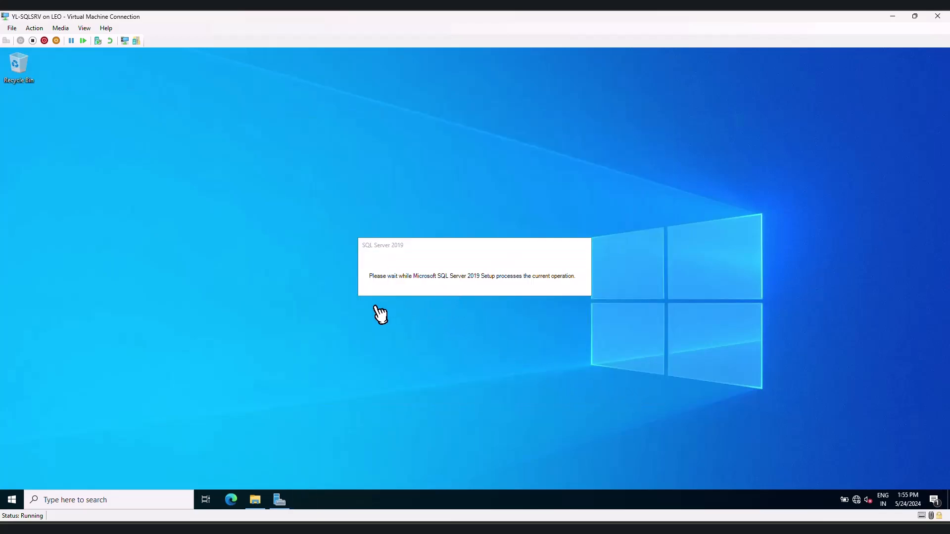